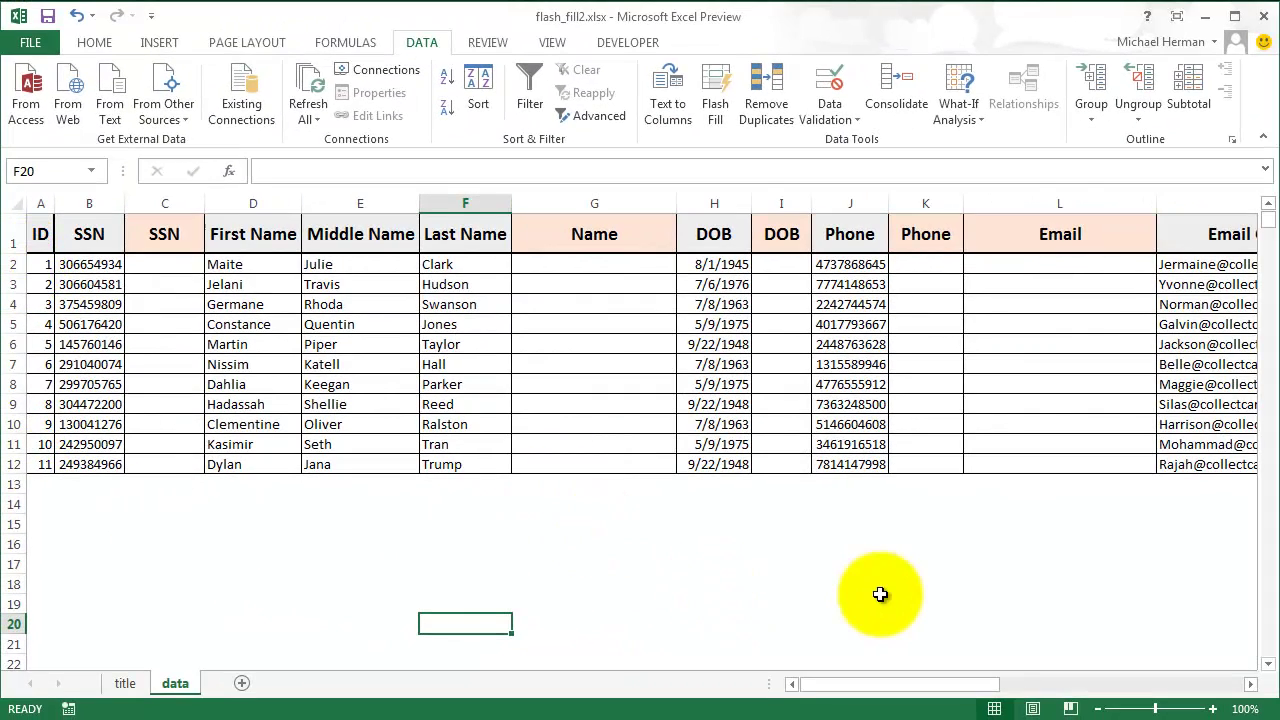
pyautogui.moveTo(889, 676); pyautogui.dragTo(814, 683)
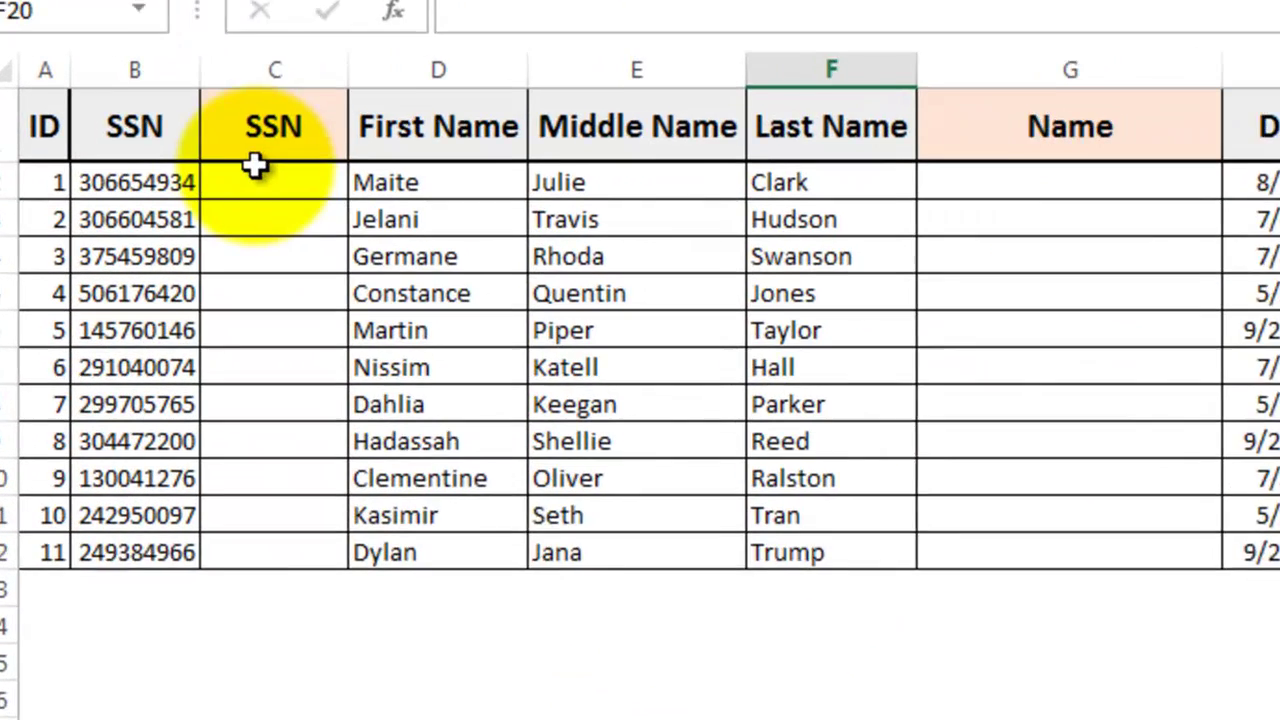
pyautogui.click(164, 264)
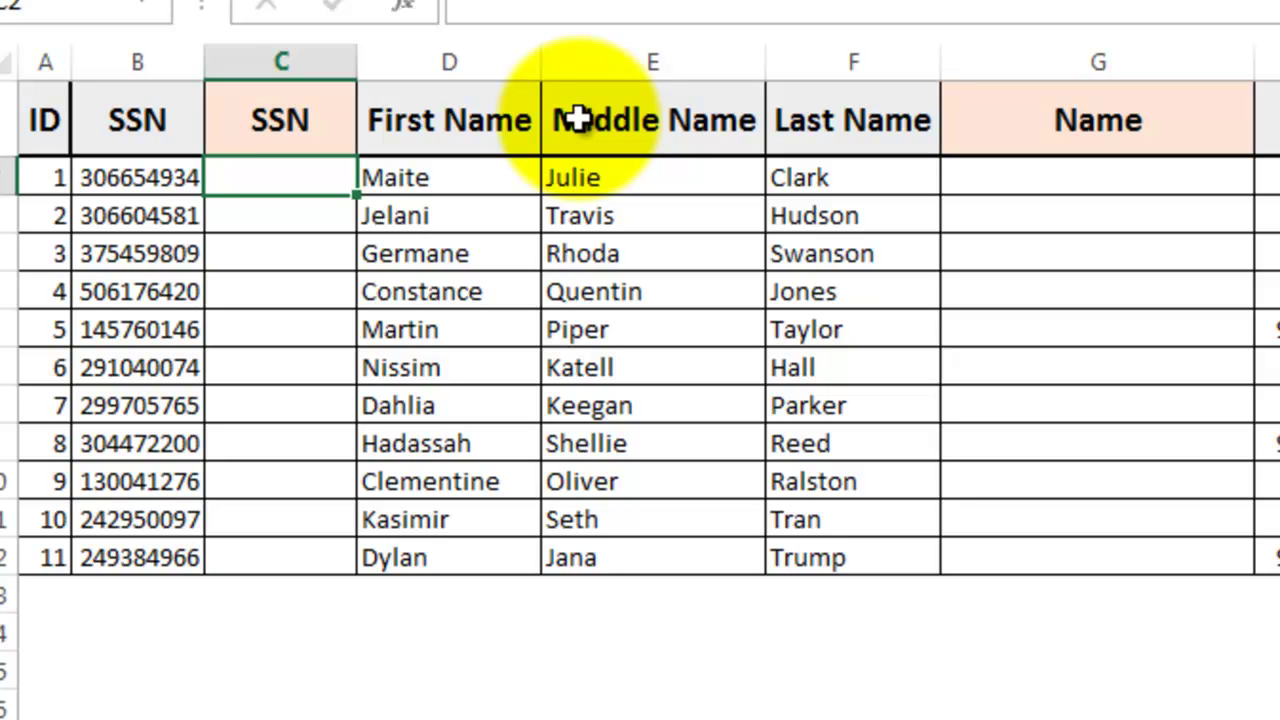
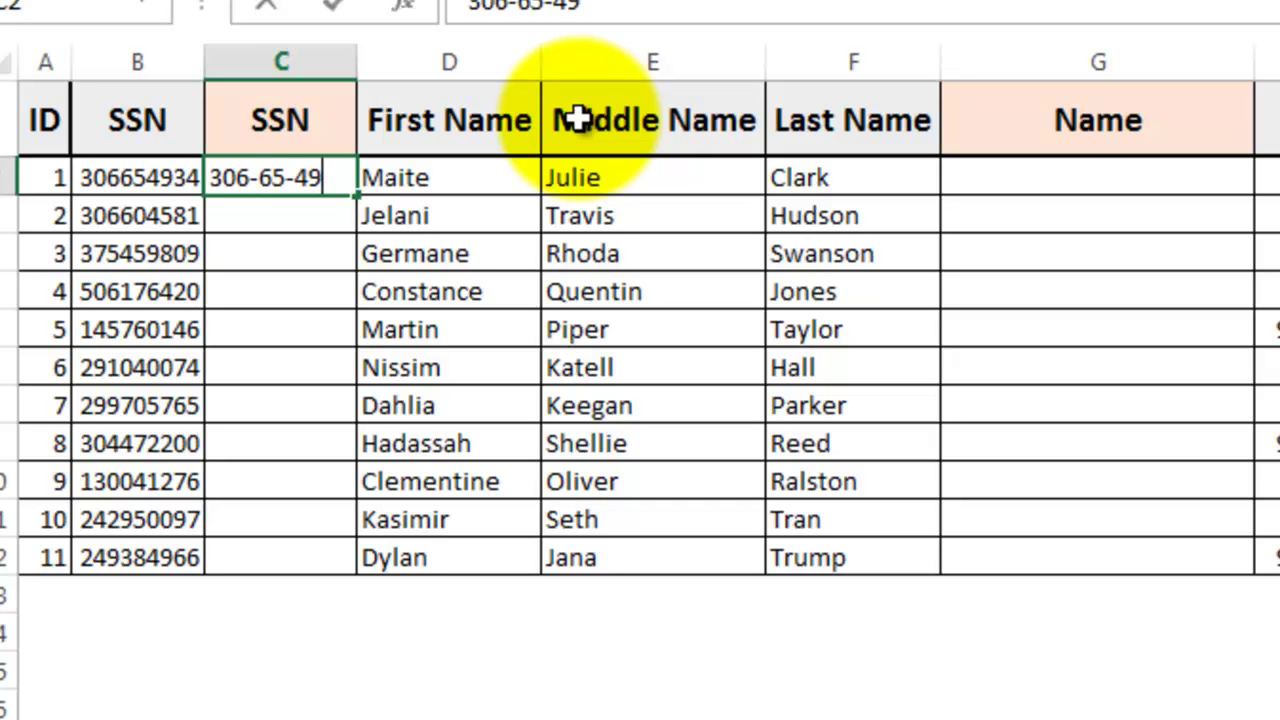
pyautogui.press('Return')
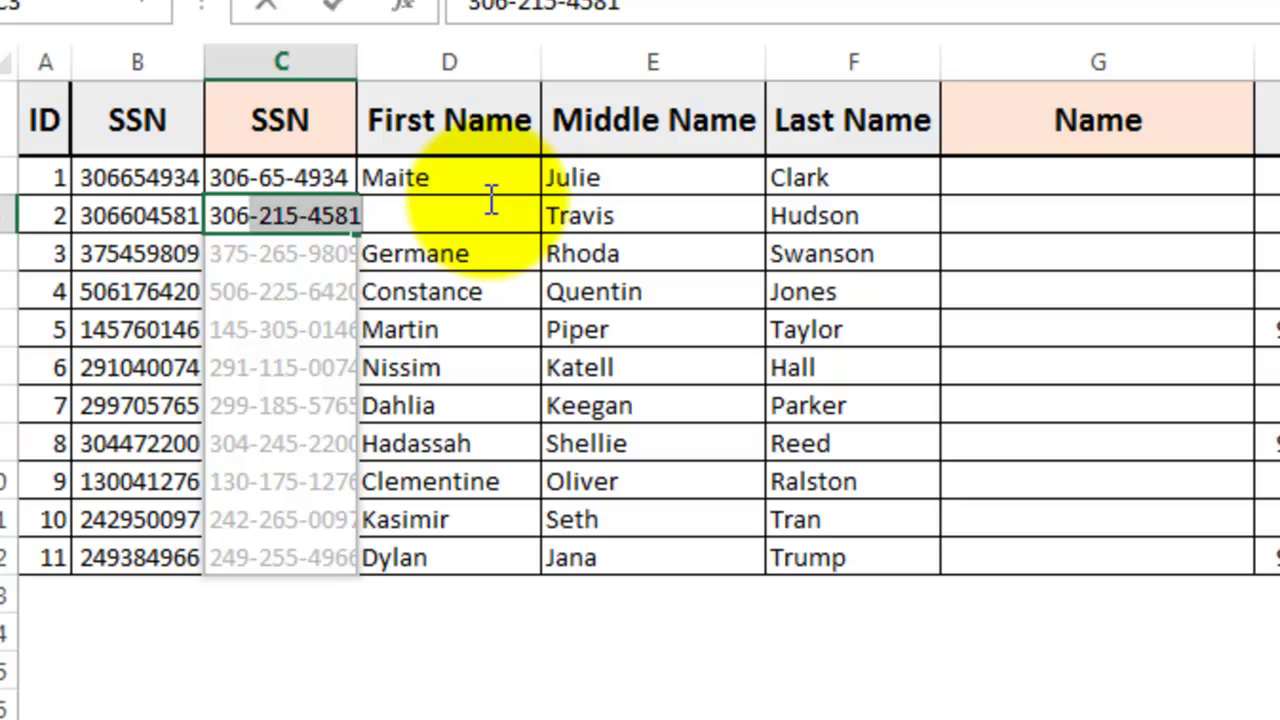
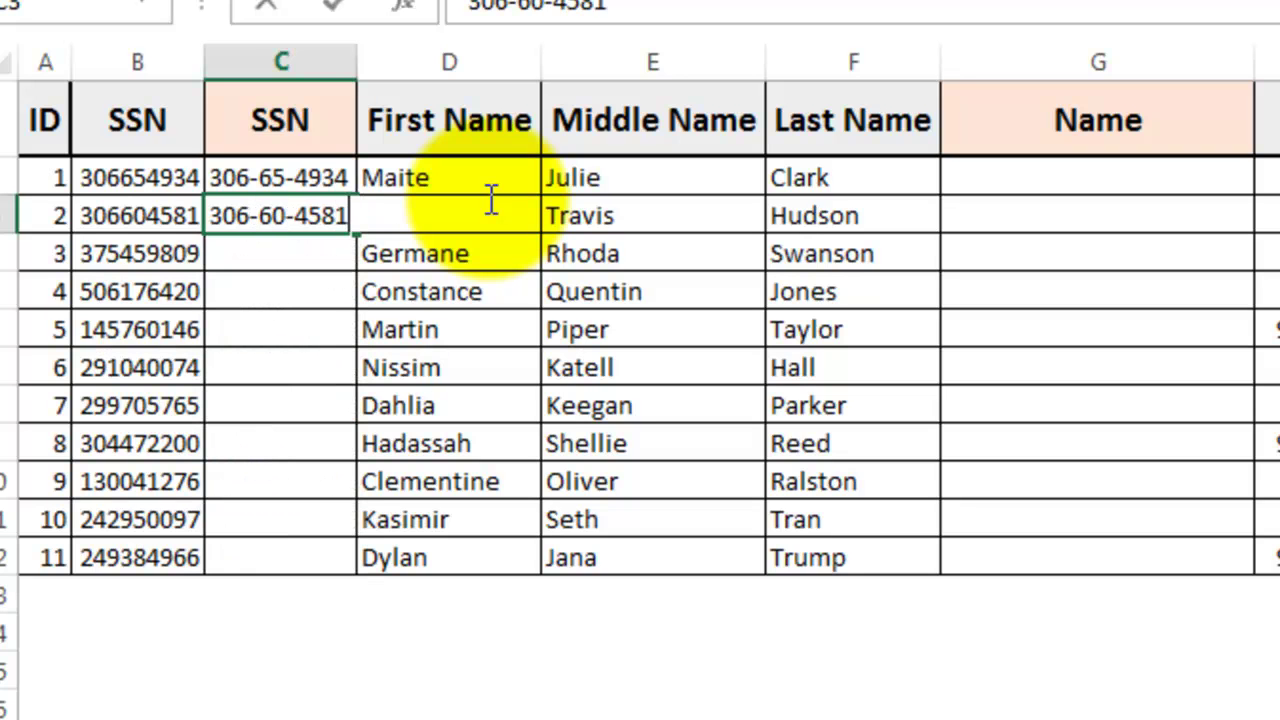
pyautogui.press('Return')
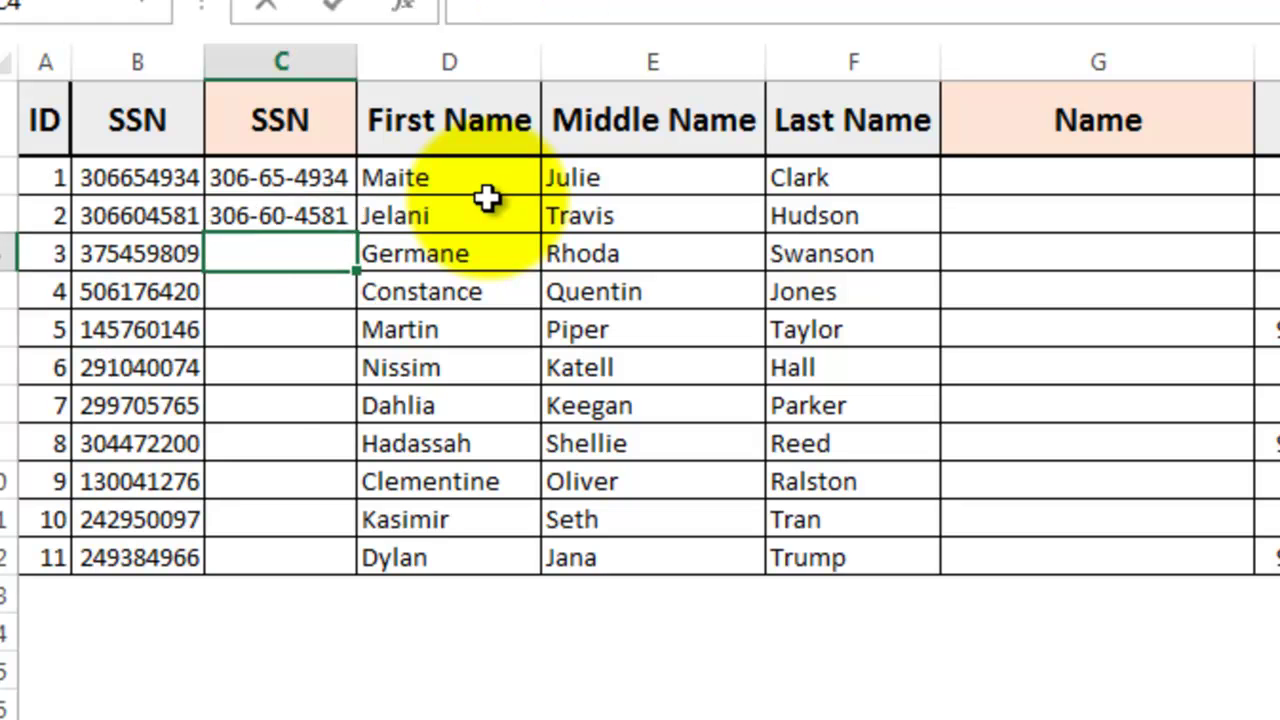
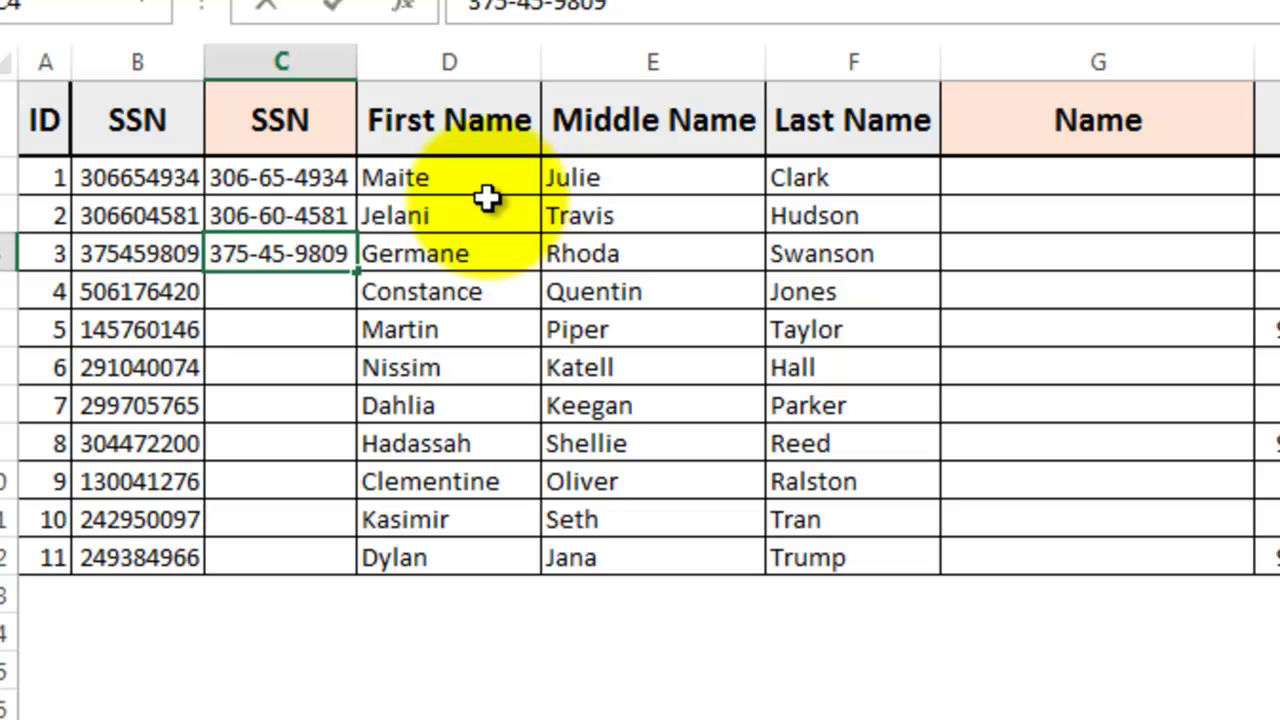
pyautogui.press('Return')
# Step: Start the fourth SSN with 506 and accept Flash Fill's dashed SSNs for the remaining rows
pyautogui.write('506-')
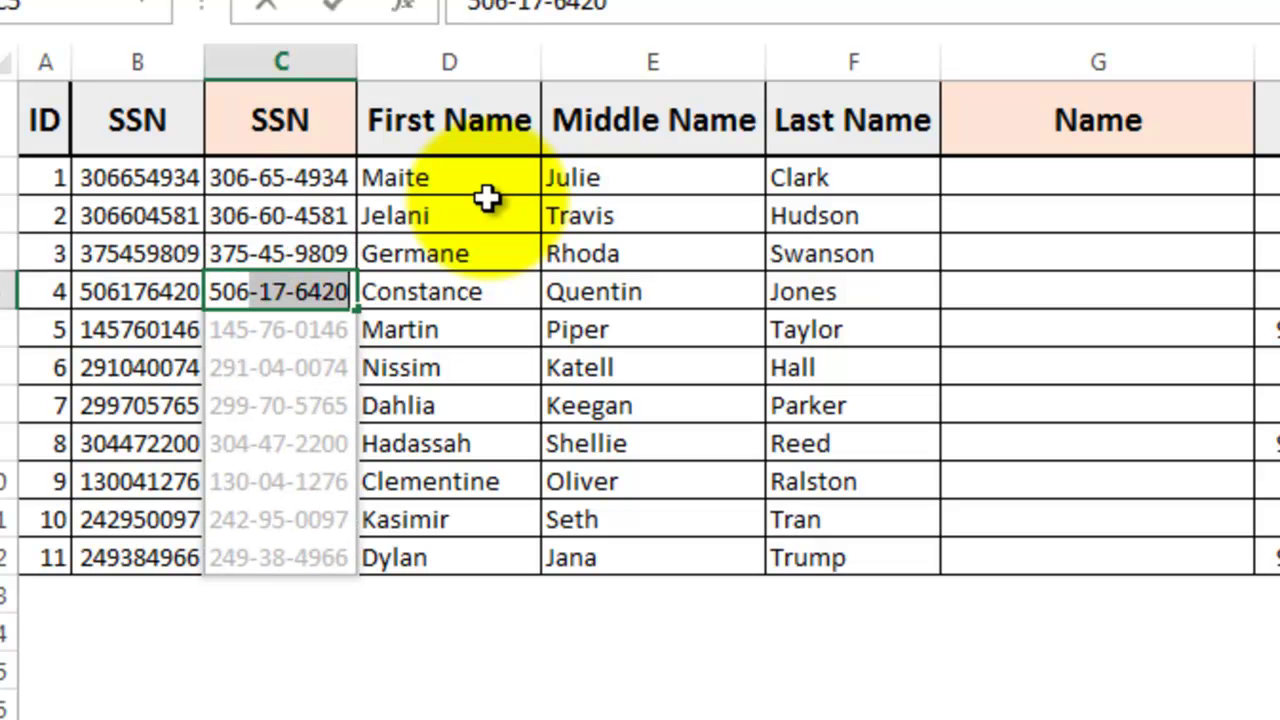
pyautogui.press('Return')
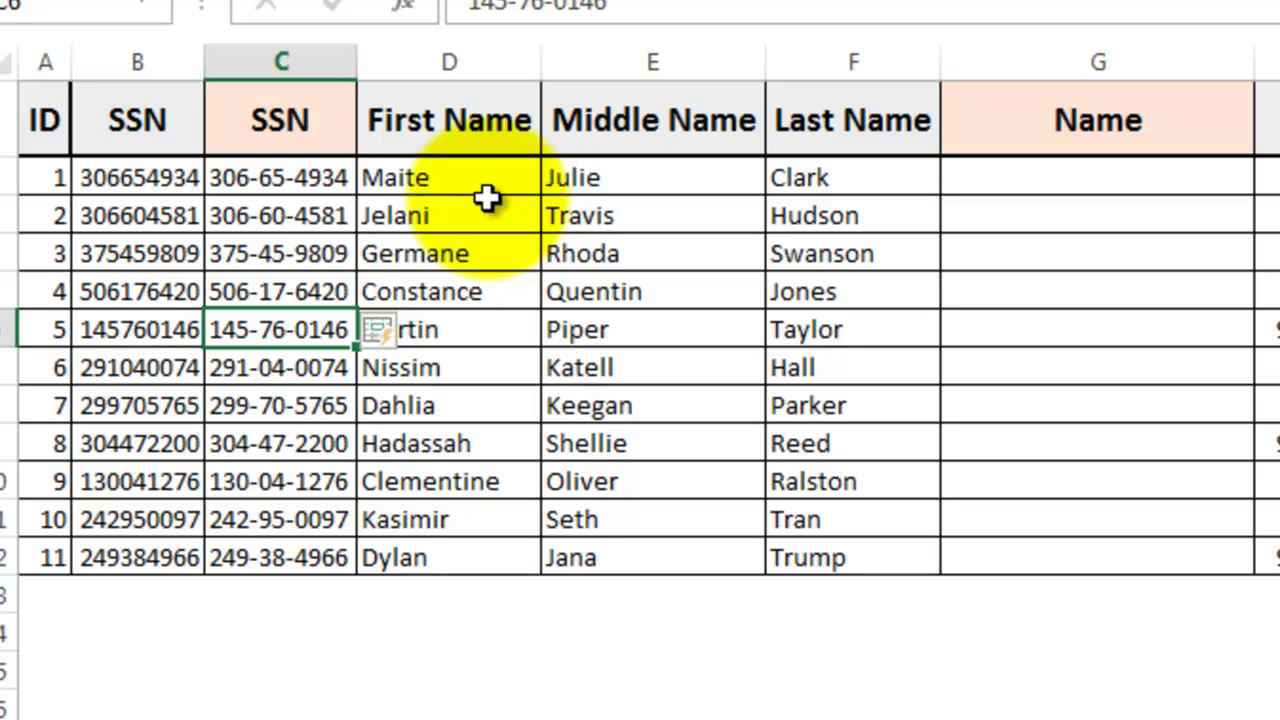
pyautogui.press('Up')
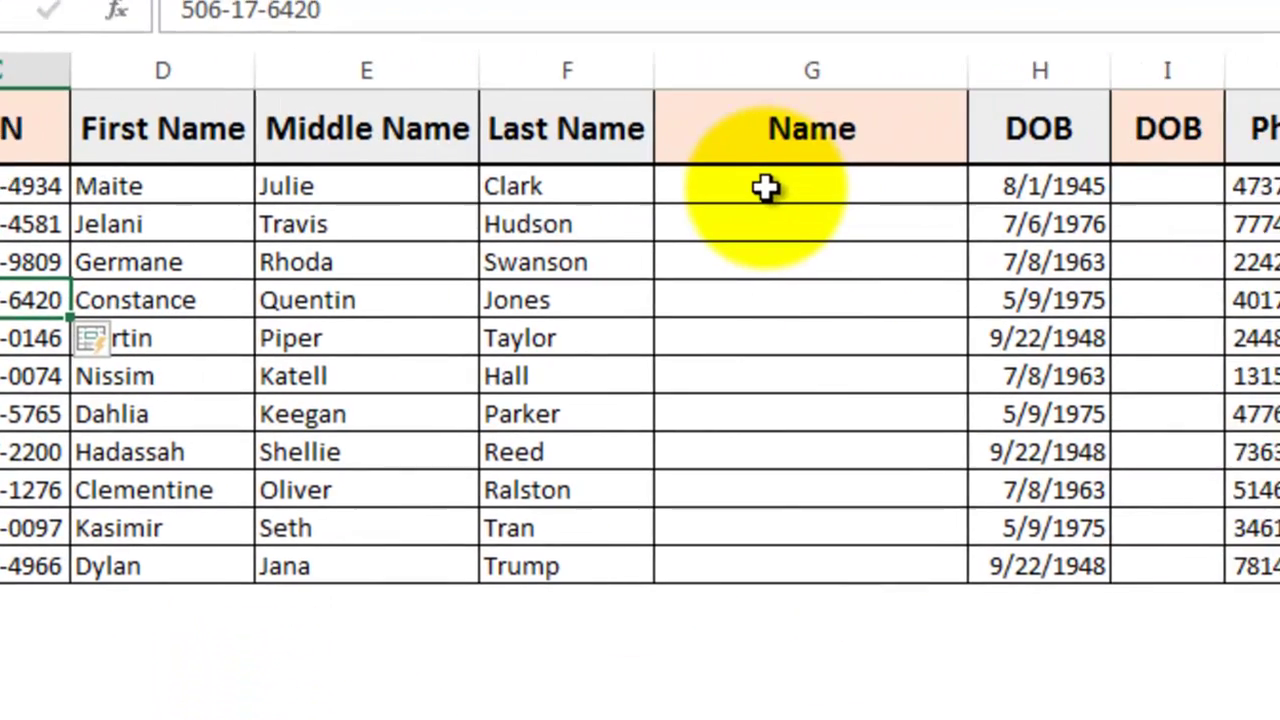
pyautogui.click(1058, 178)
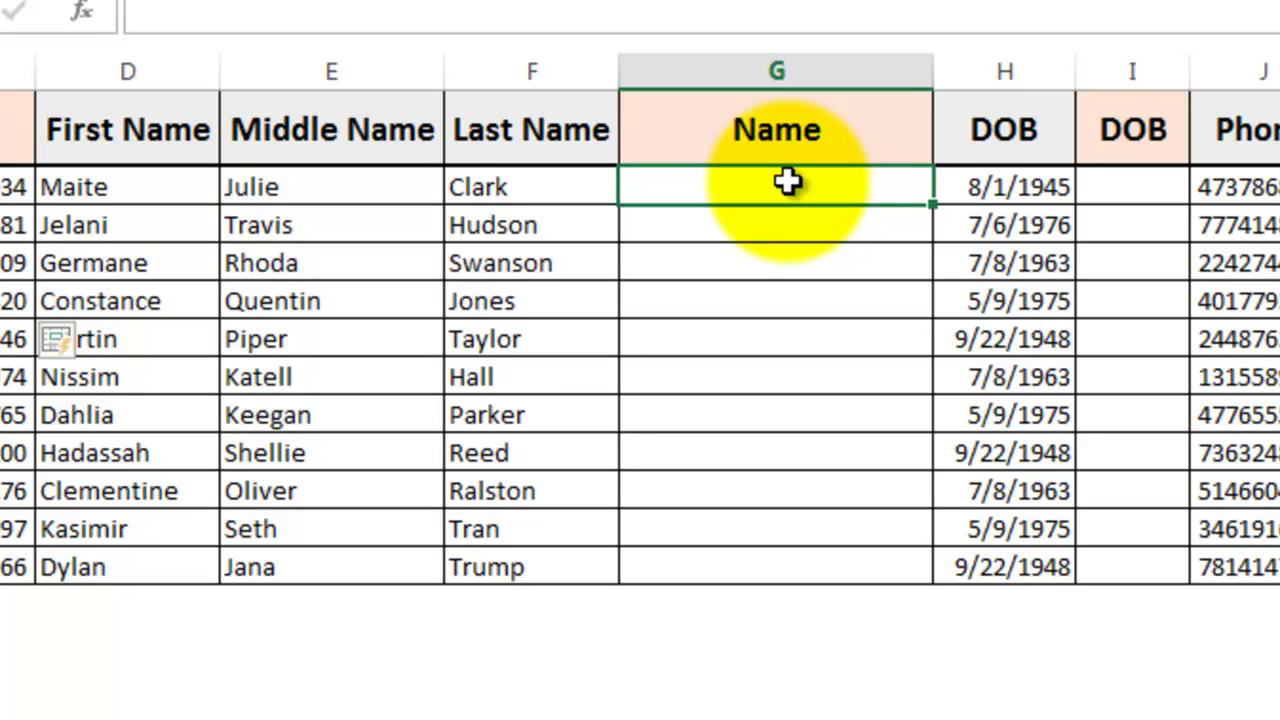
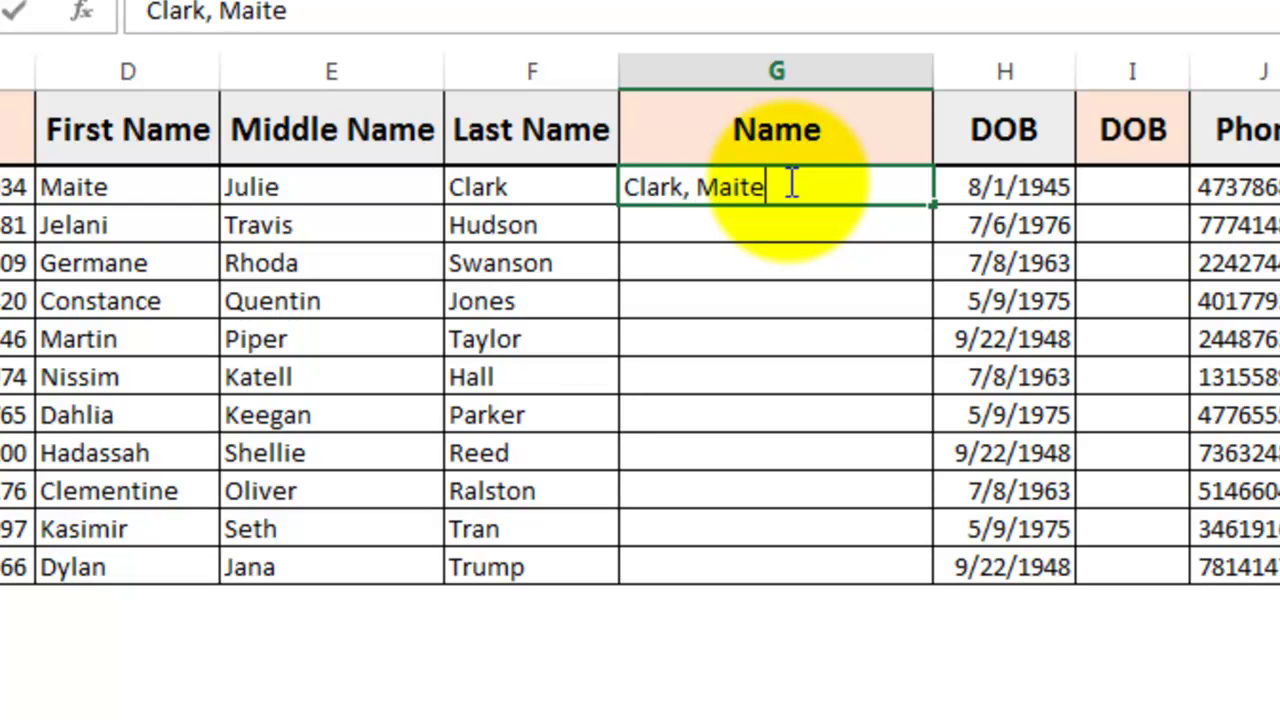
pyautogui.hotkey('ctrl', 'Return')
pyautogui.hotkey('ctrl', 'e')
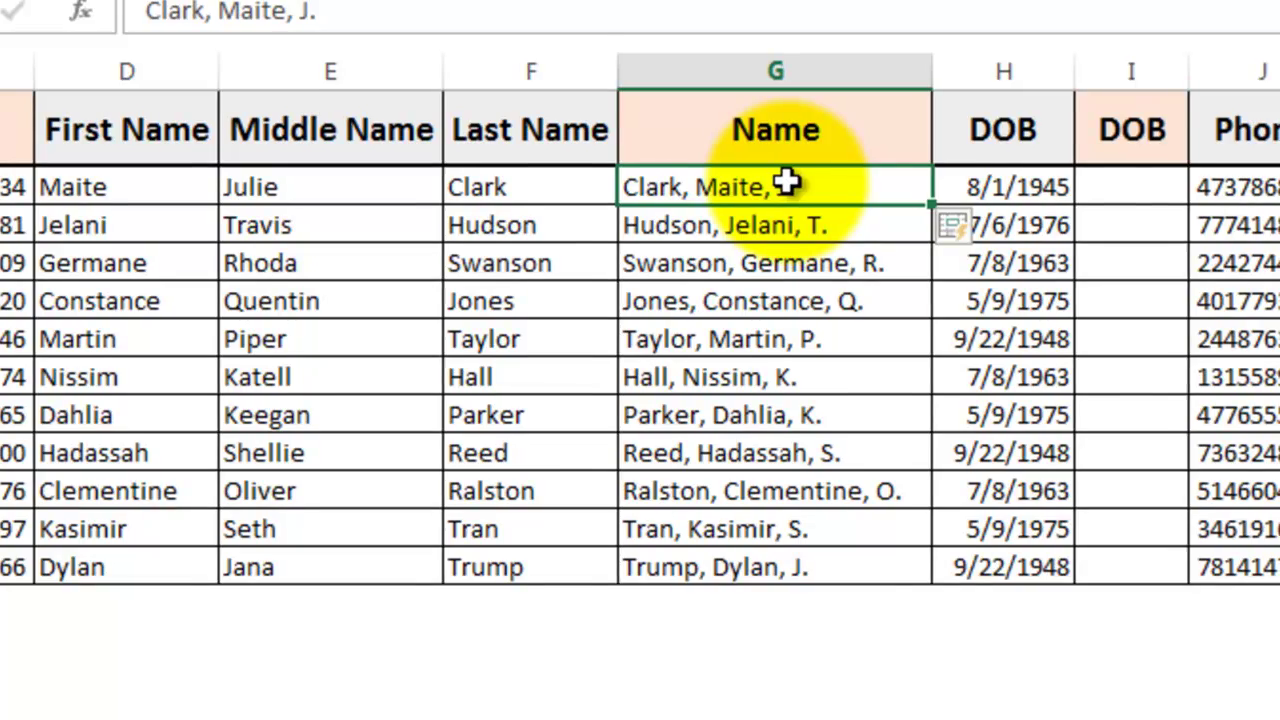
# Step: Enter 1945 in I2 and use Data > Flash Fill to extract every row's birth year
pyautogui.click(1158, 187)
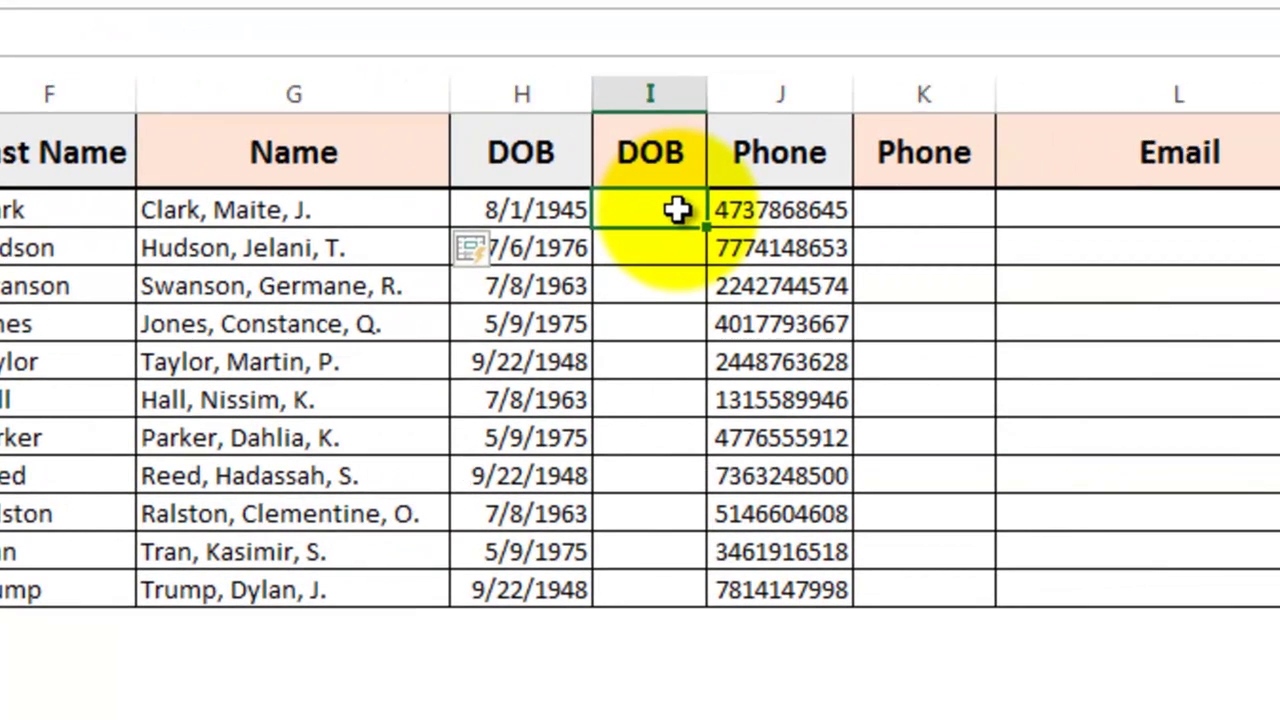
pyautogui.write('1945')
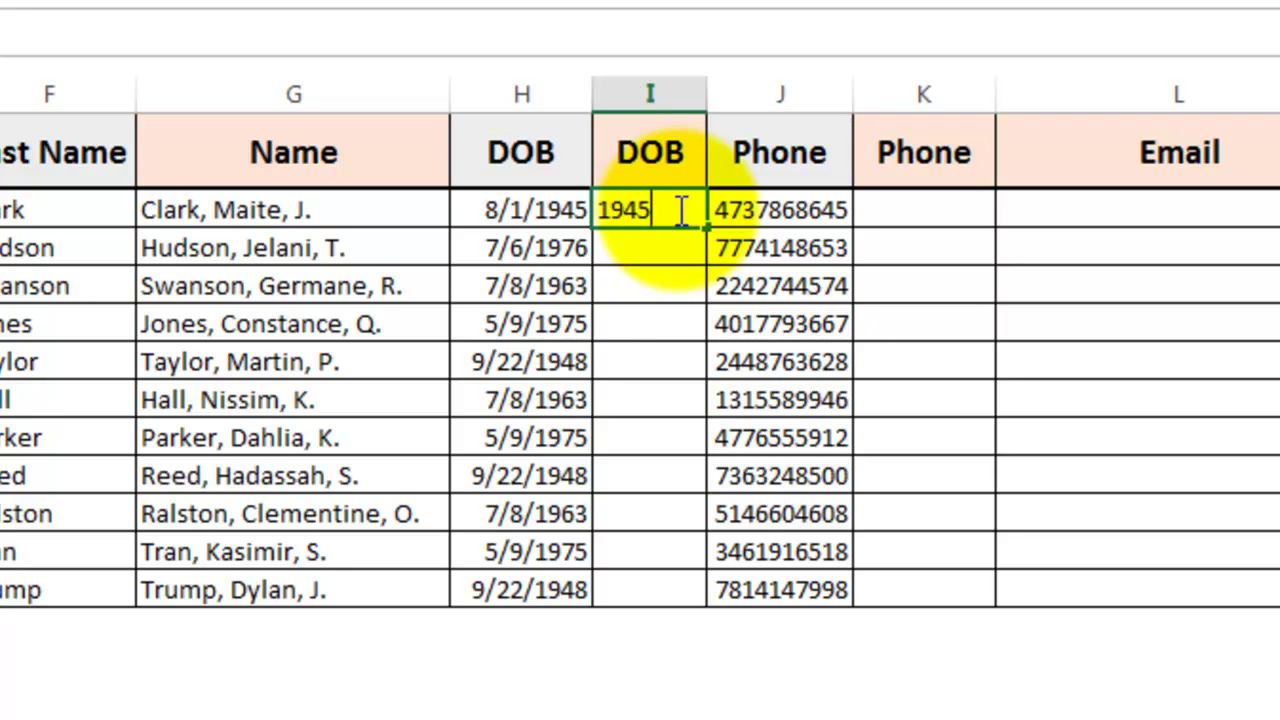
pyautogui.press('Return')
pyautogui.click(679, 209)
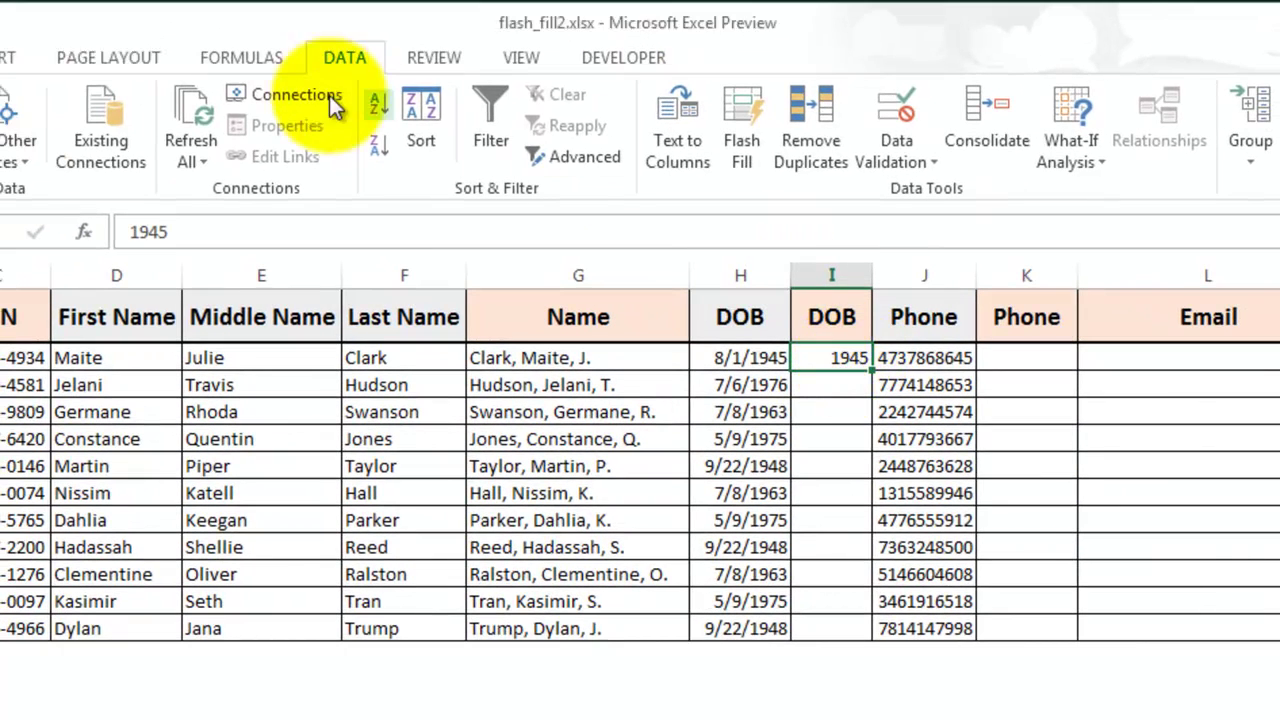
pyautogui.click(745, 155)
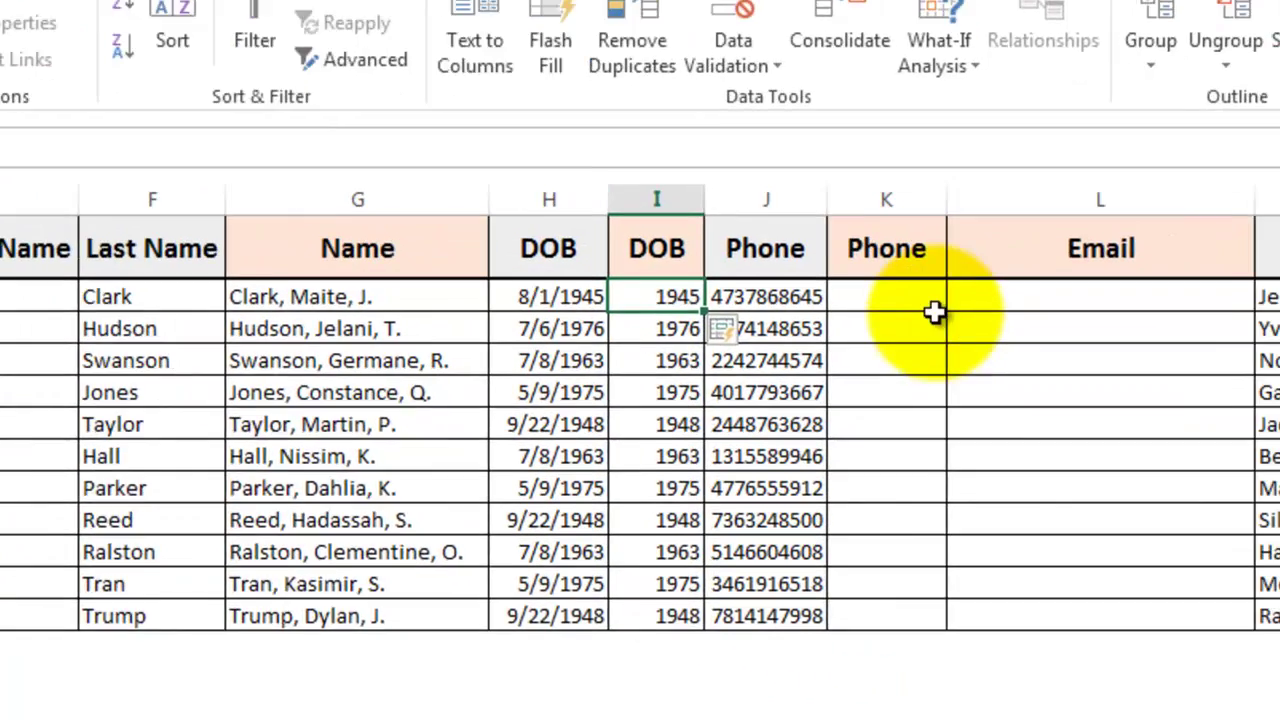
pyautogui.click(1060, 358)
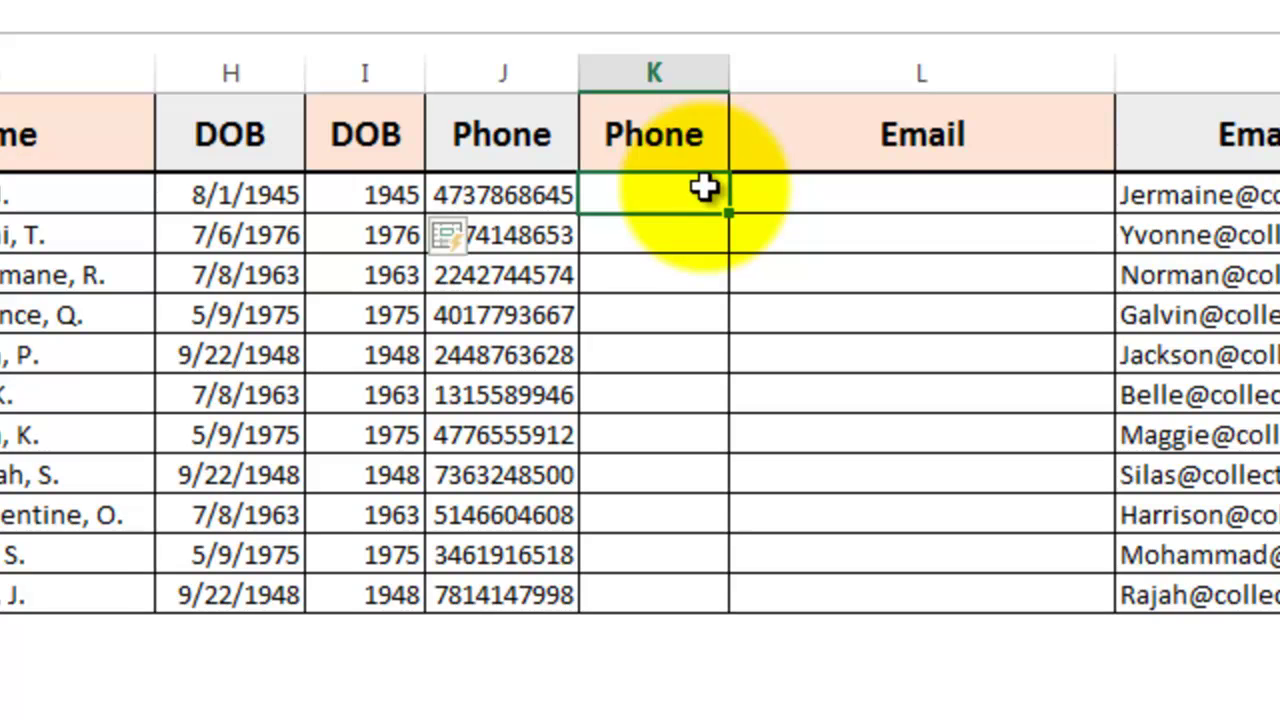
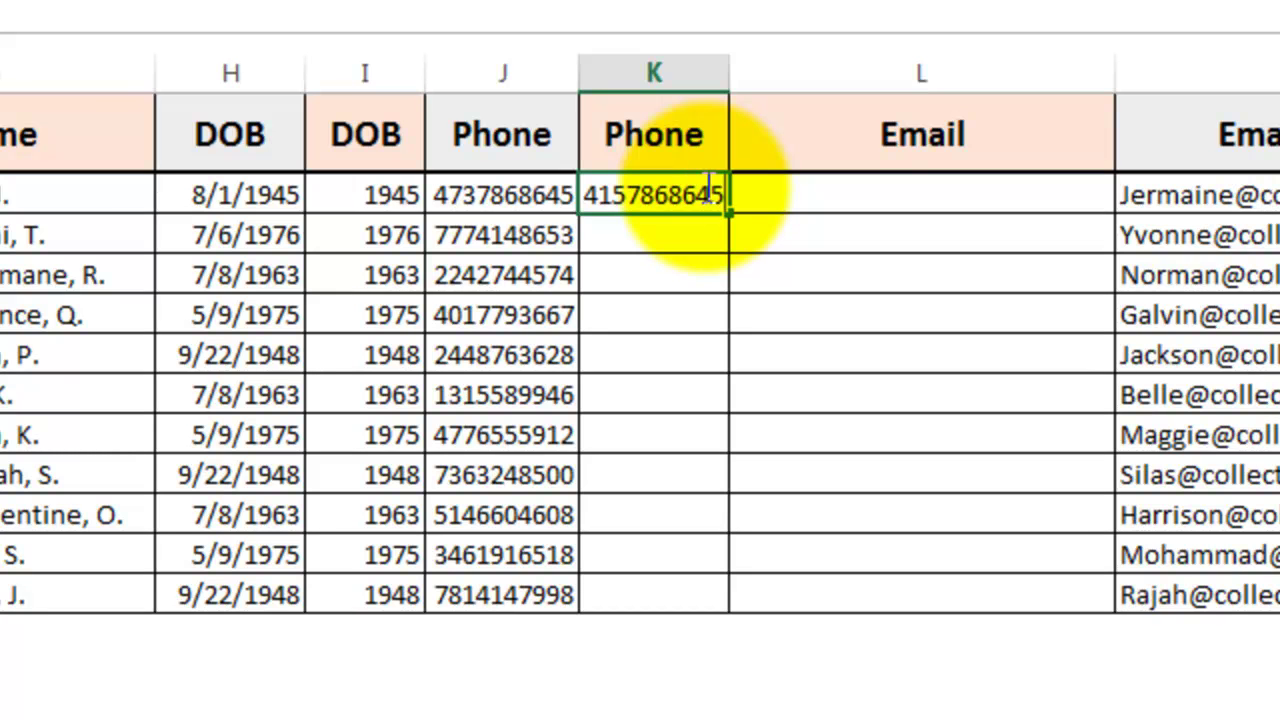
pyautogui.press('Return')
pyautogui.click(705, 190)
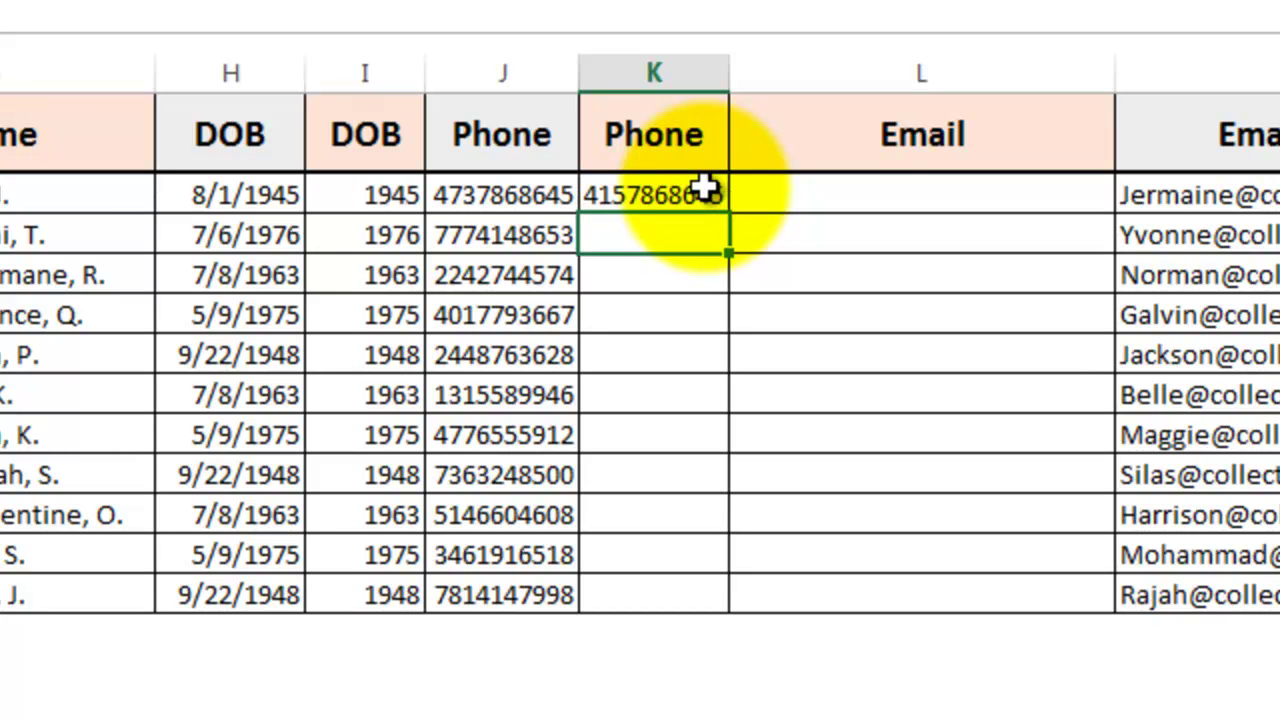
pyautogui.hotkey('ctrl', 'e')
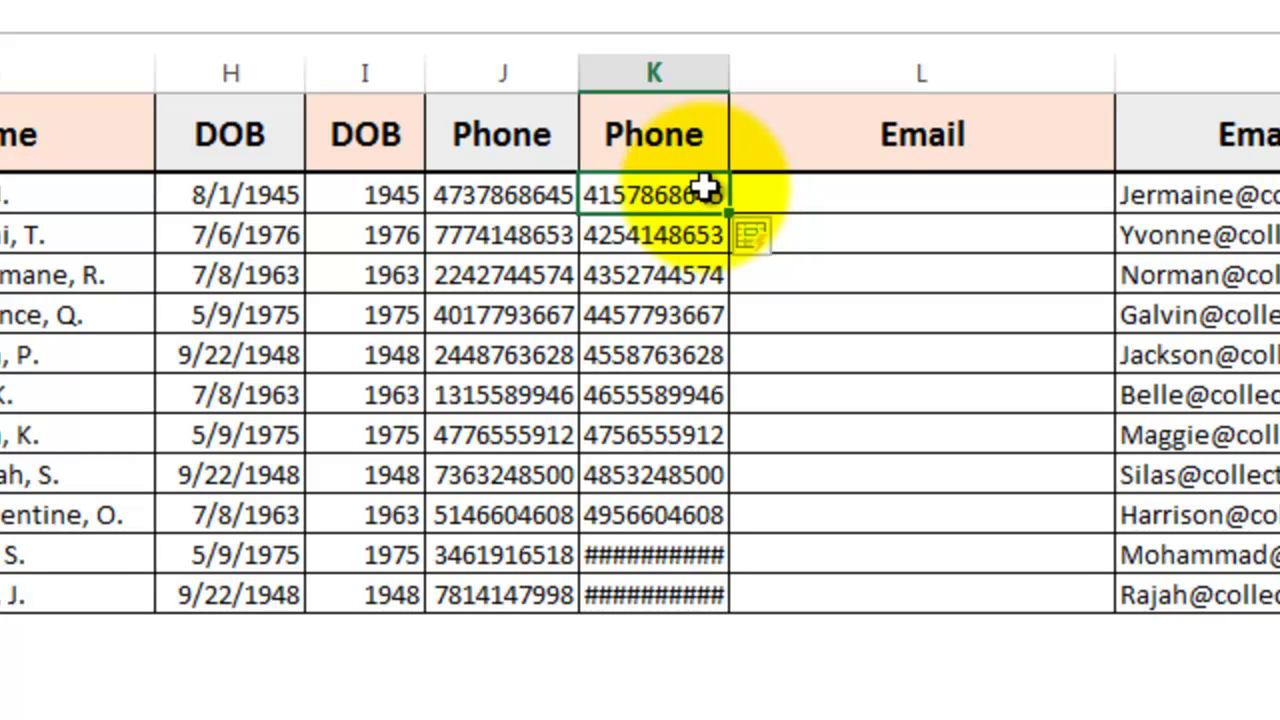
pyautogui.hotkey('ctrl', 'z')
pyautogui.press('Down')
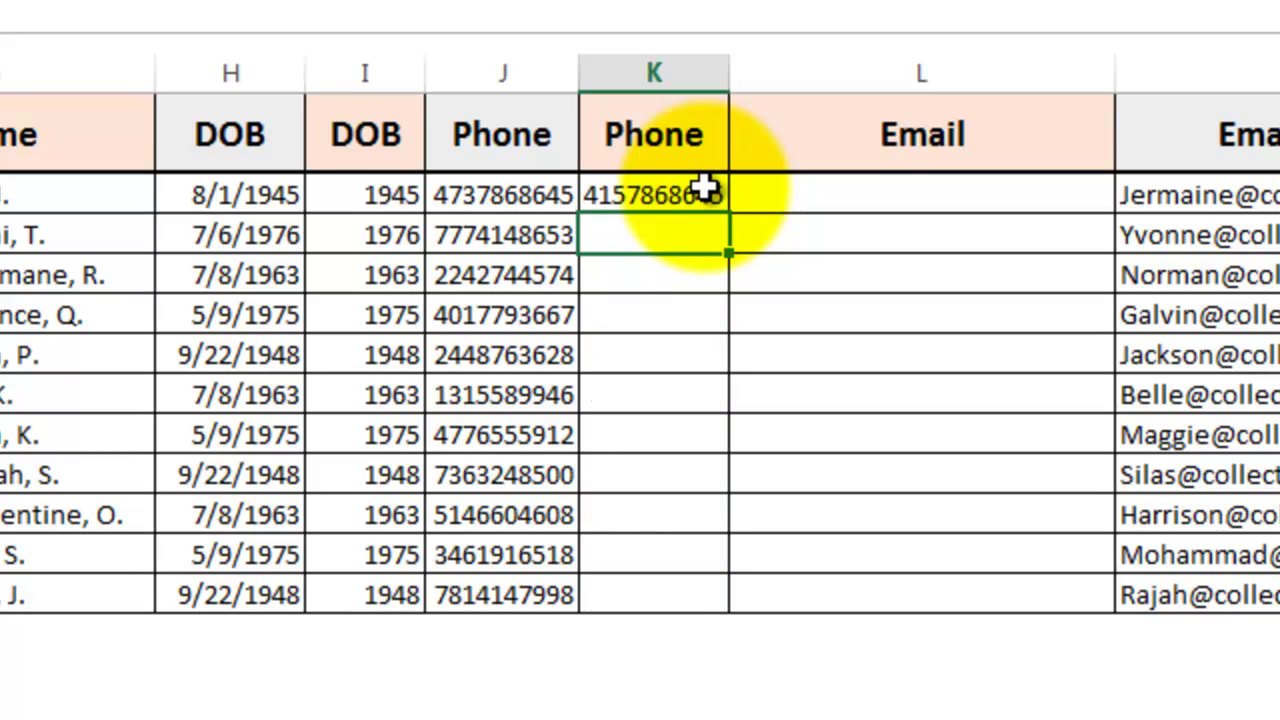
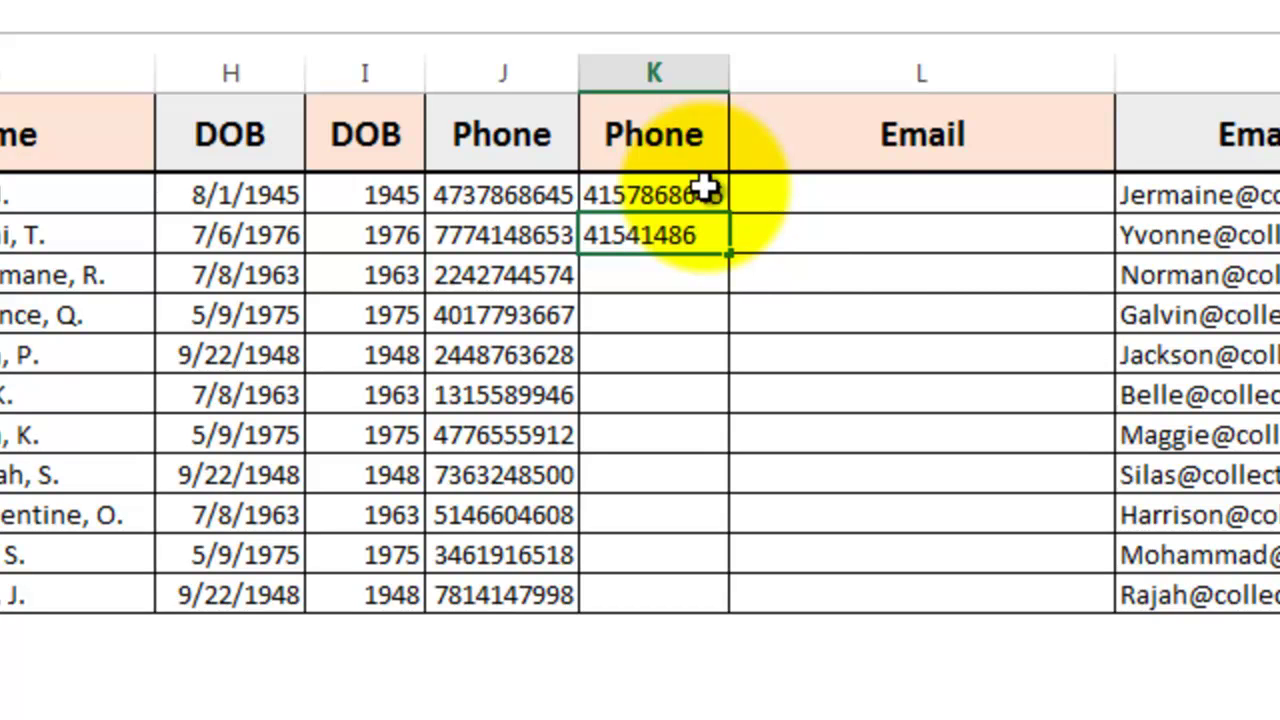
pyautogui.press('Return')
pyautogui.press('Up')
pyautogui.hotkey('ctrl', 'e')
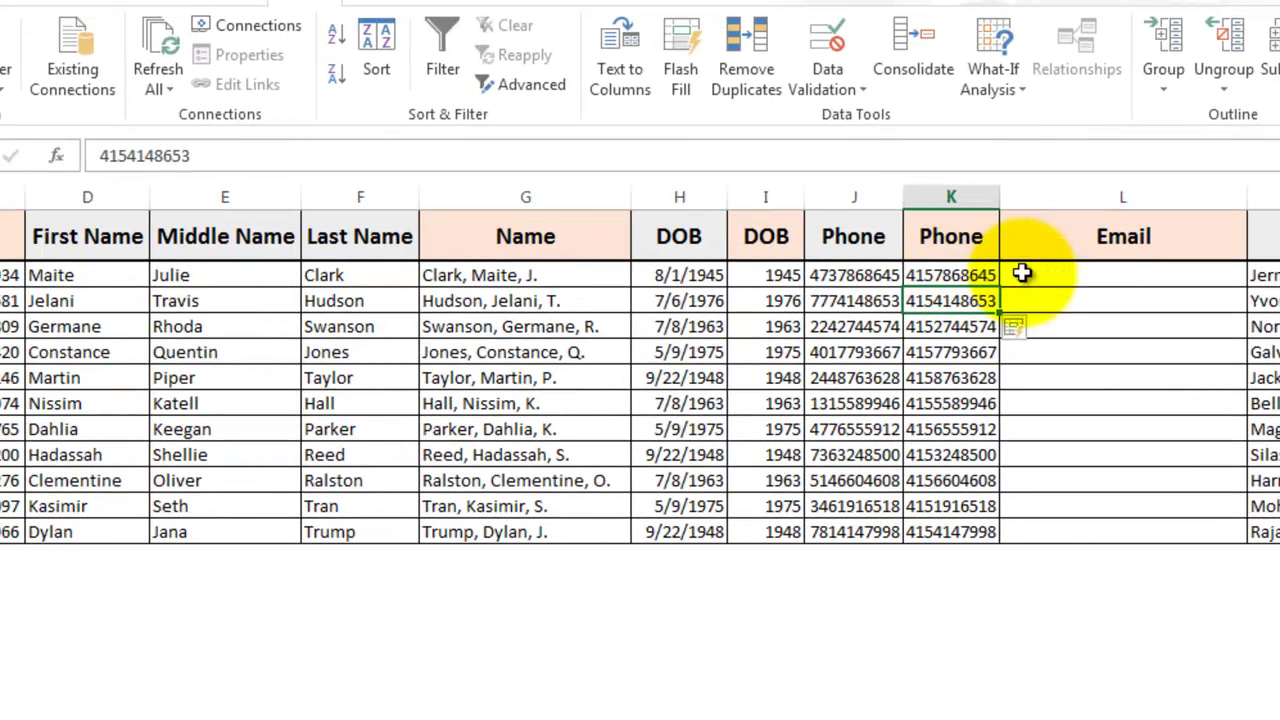
pyautogui.click(1085, 274)
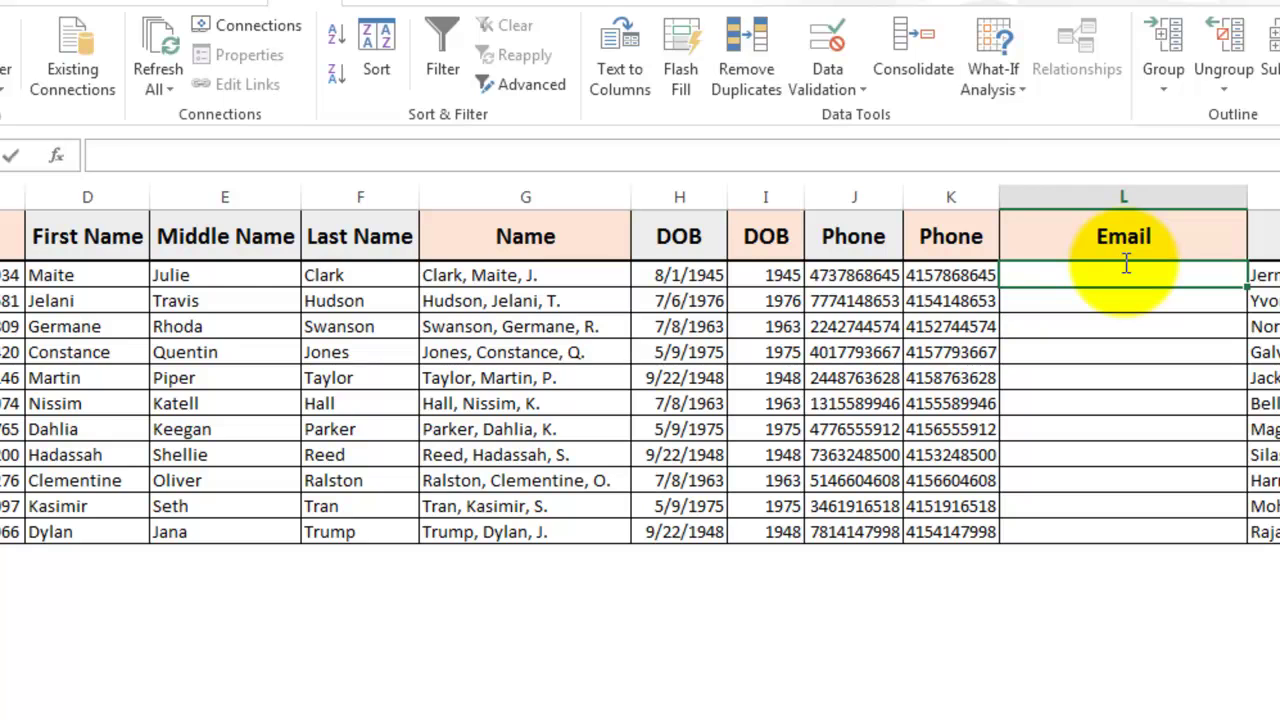
pyautogui.write('Ma')
pyautogui.press('BackSpace')
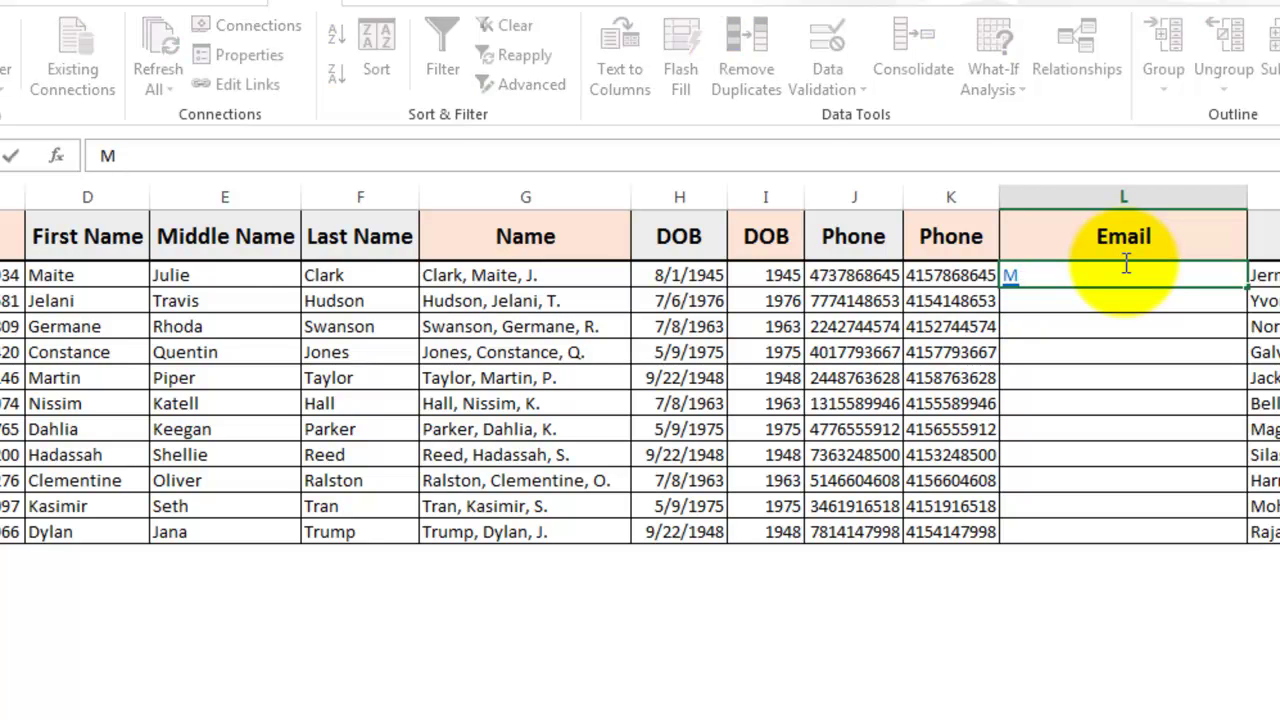
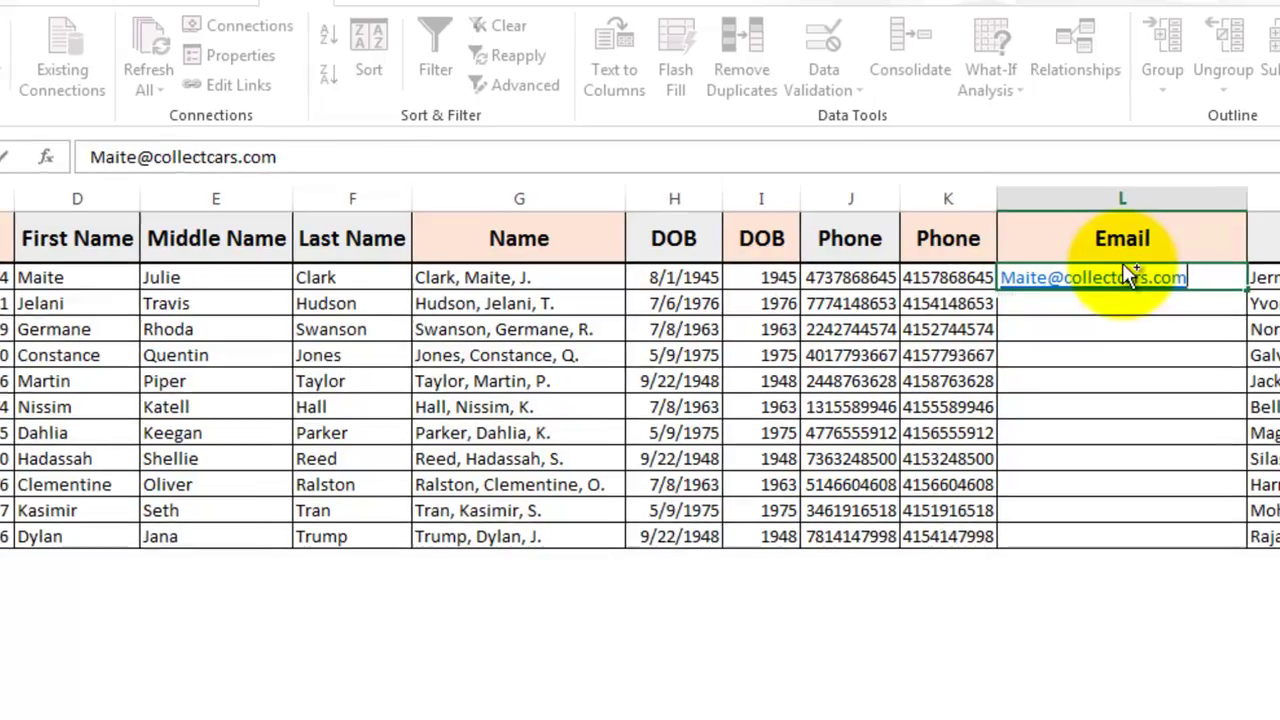
pyautogui.hotkey('ctrl', 'e')
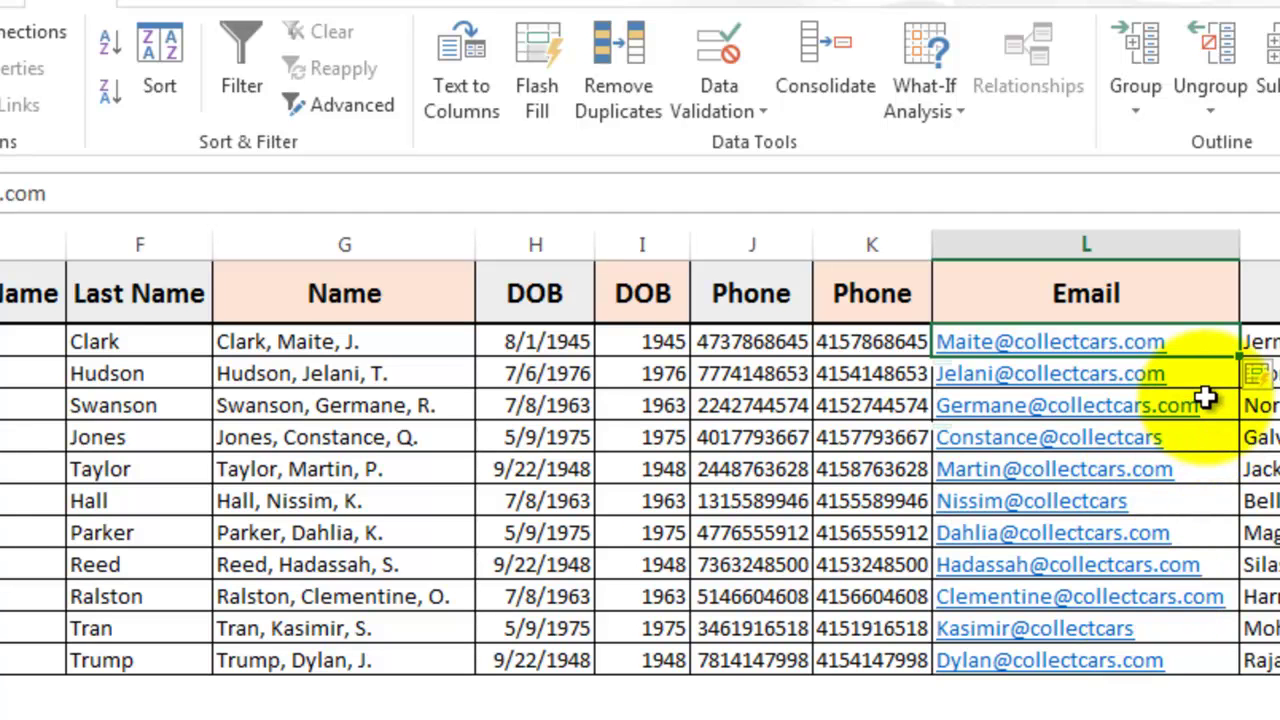
pyautogui.hotkey('ctrl', 'z')
pyautogui.click(1166, 381)
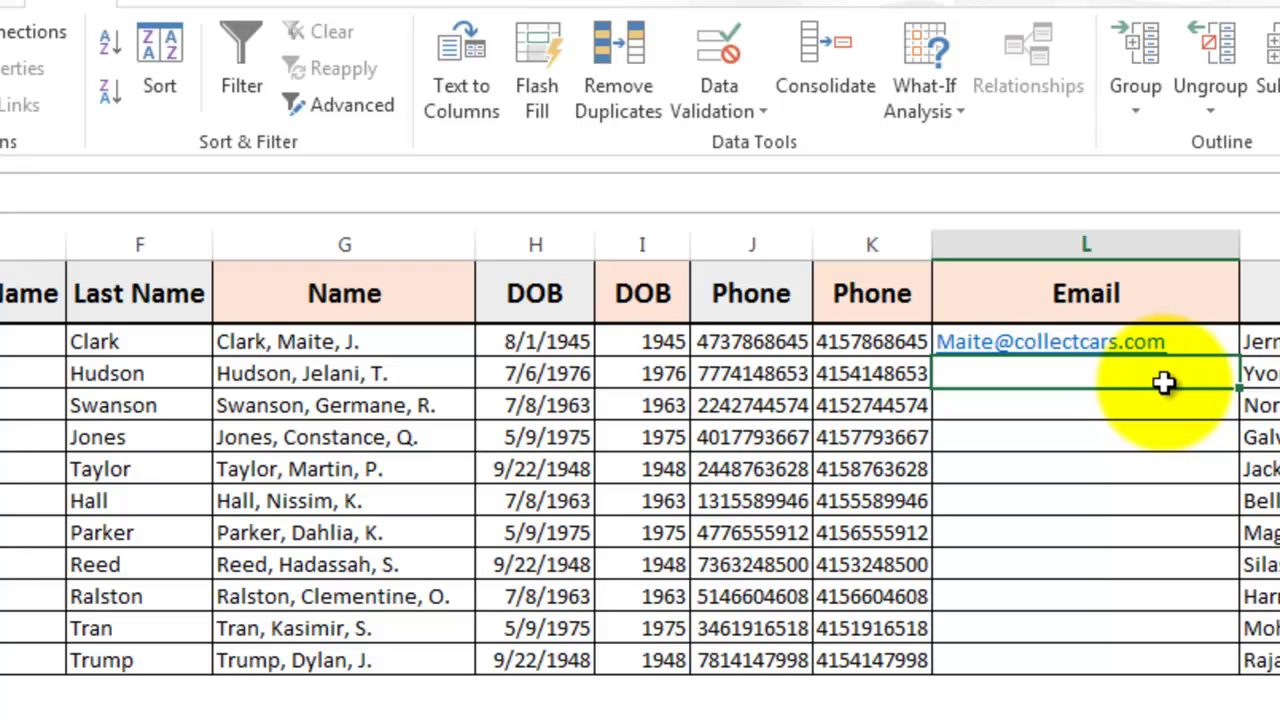
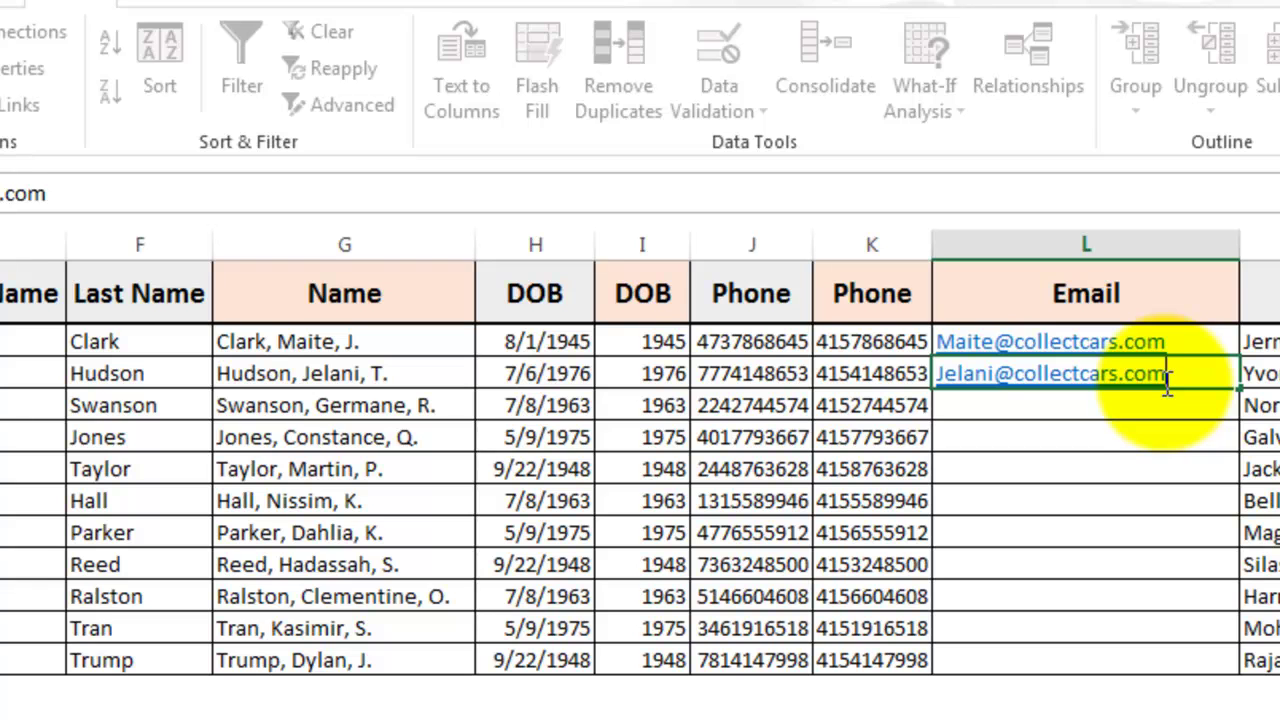
pyautogui.hotkey('ctrl', 'Return')
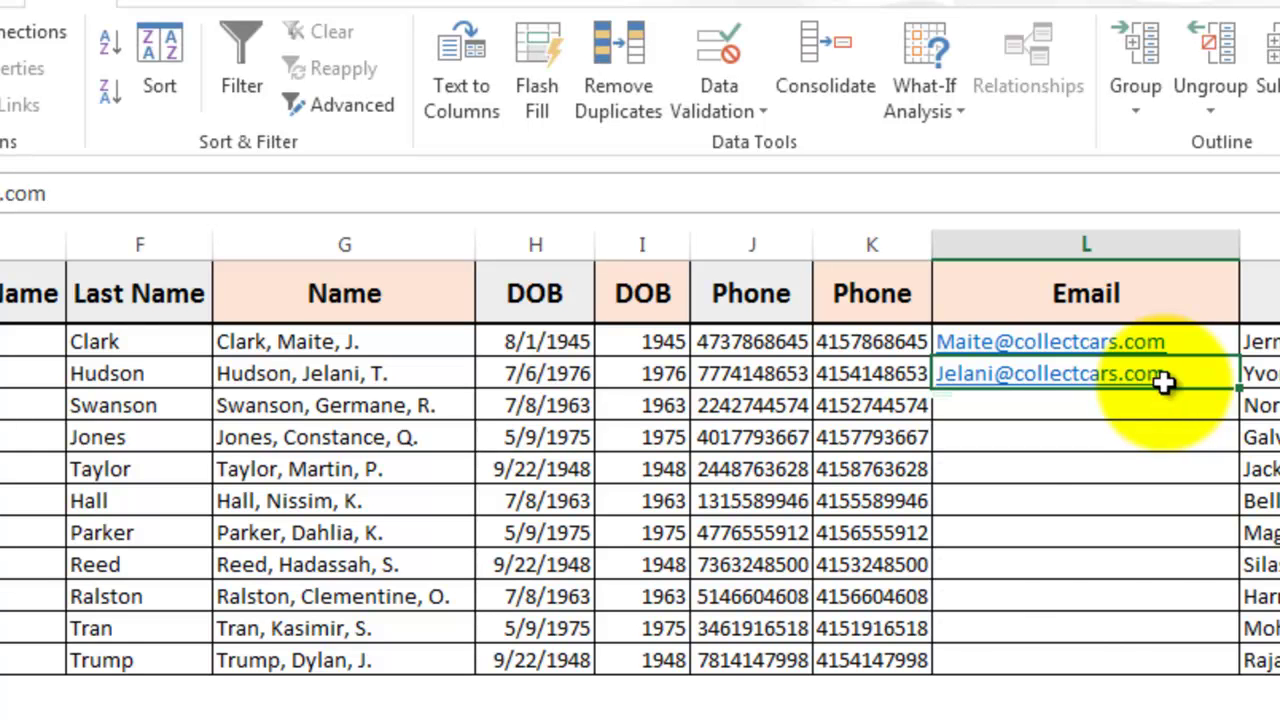
pyautogui.hotkey('ctrl', 'e')
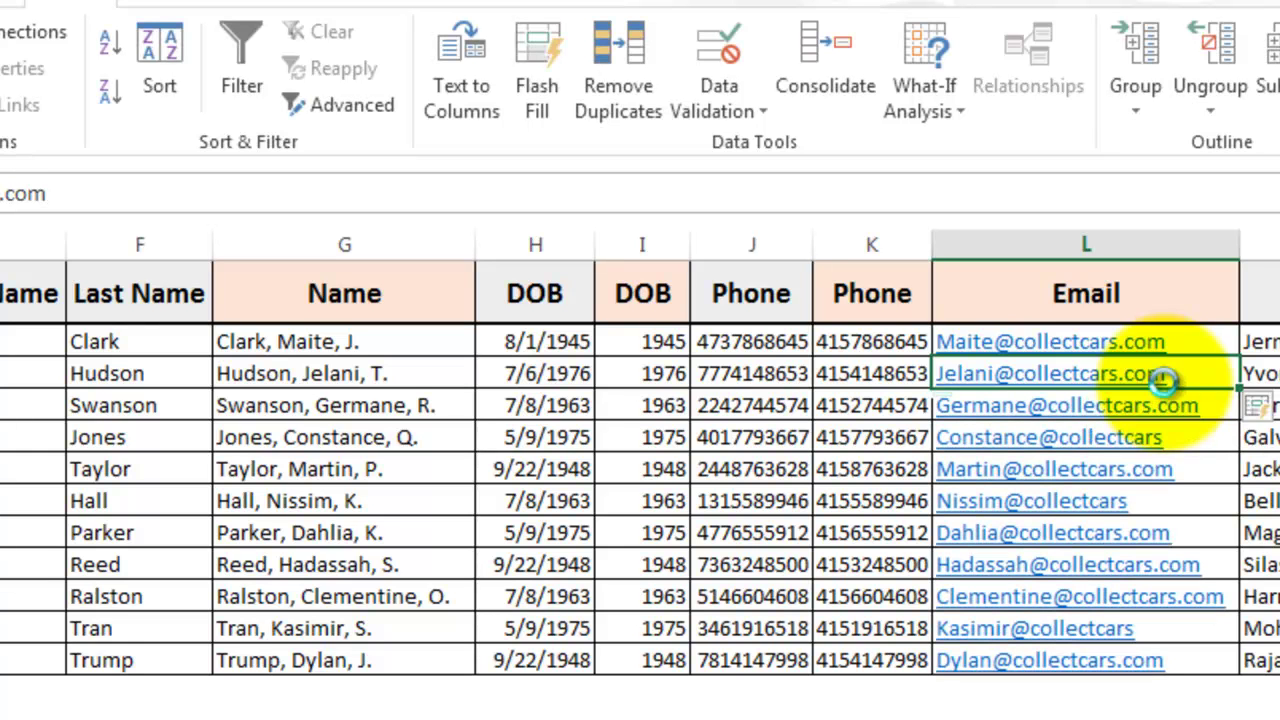
pyautogui.hotkey('ctrl', 'z')
pyautogui.click(1140, 402)
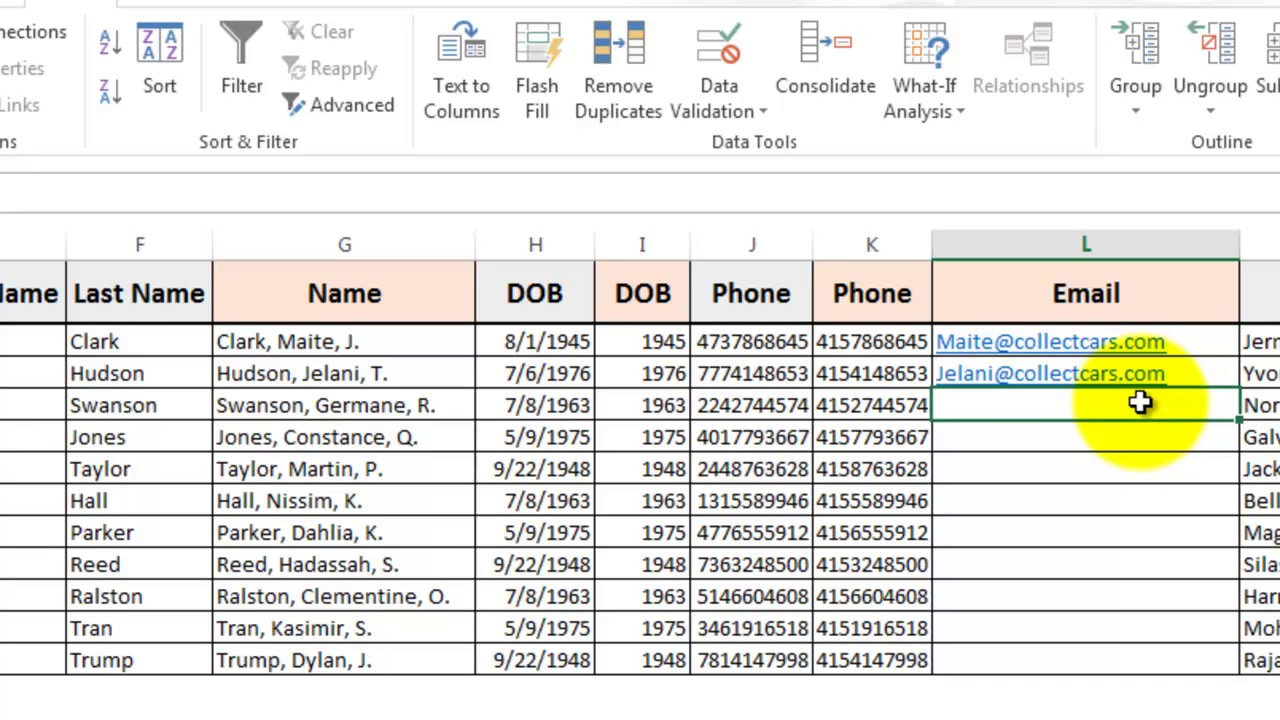
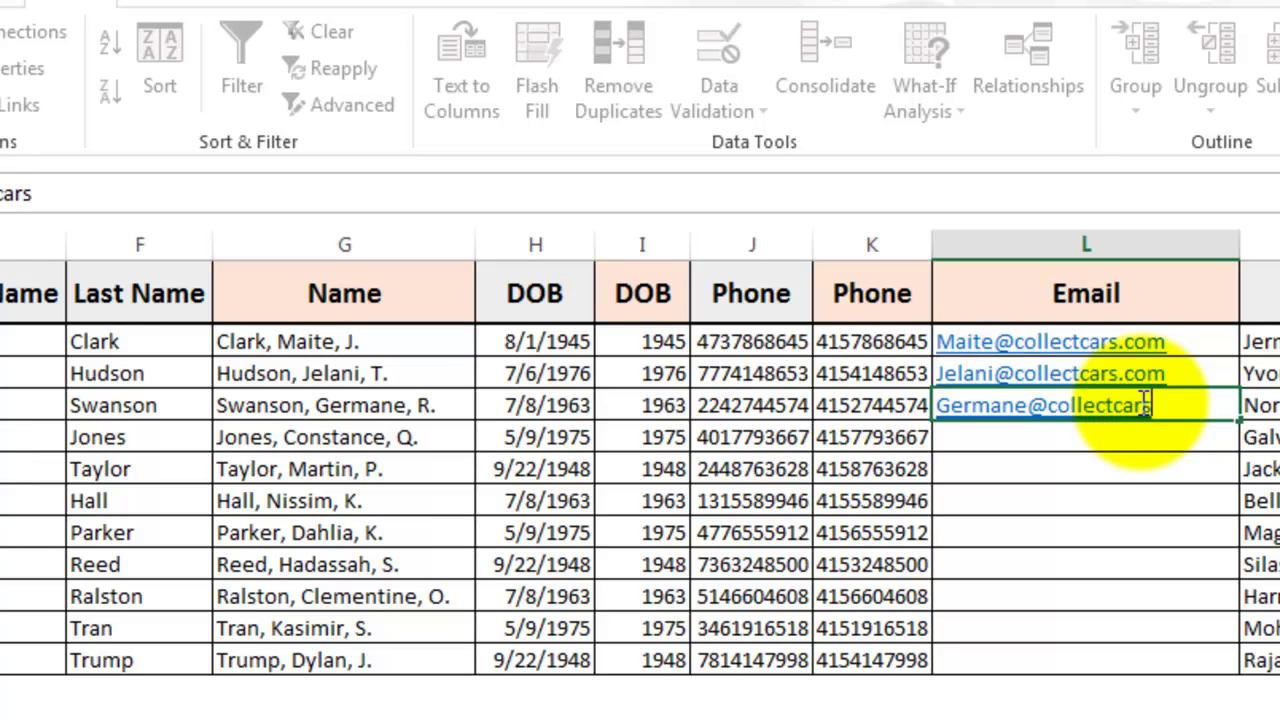
pyautogui.hotkey('ctrl', 'Return')
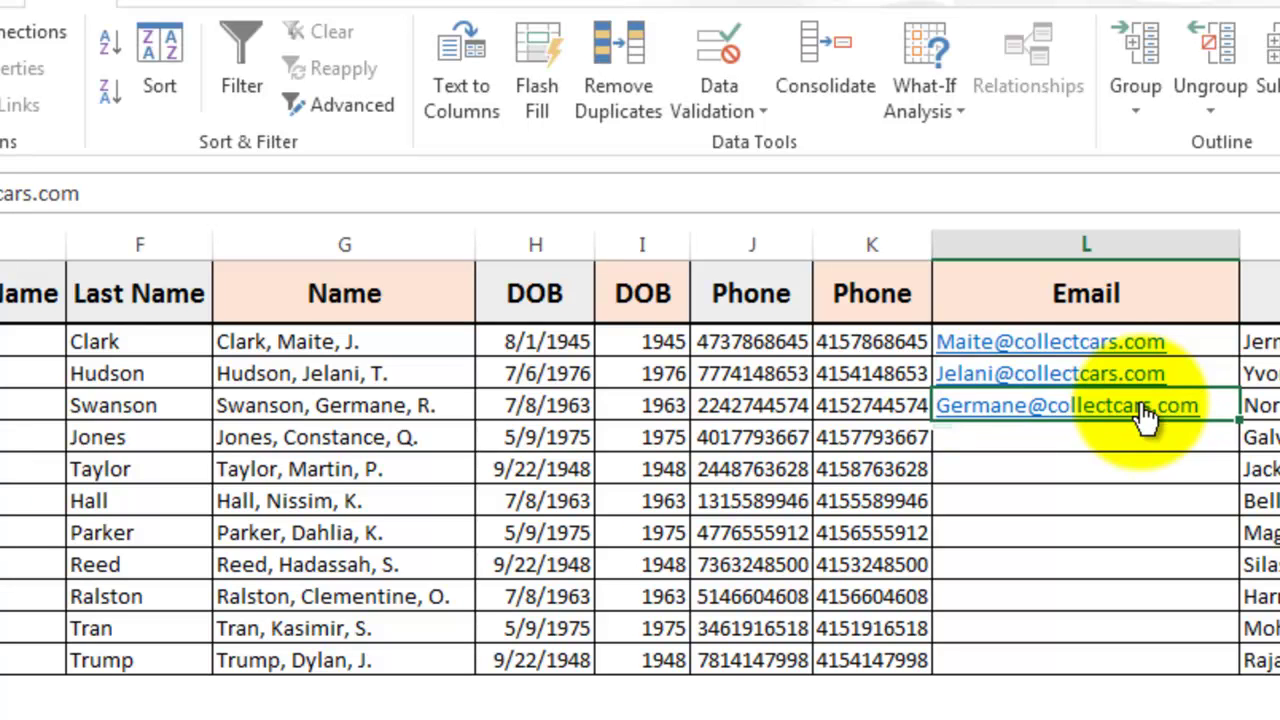
pyautogui.hotkey('ctrl', 'e')
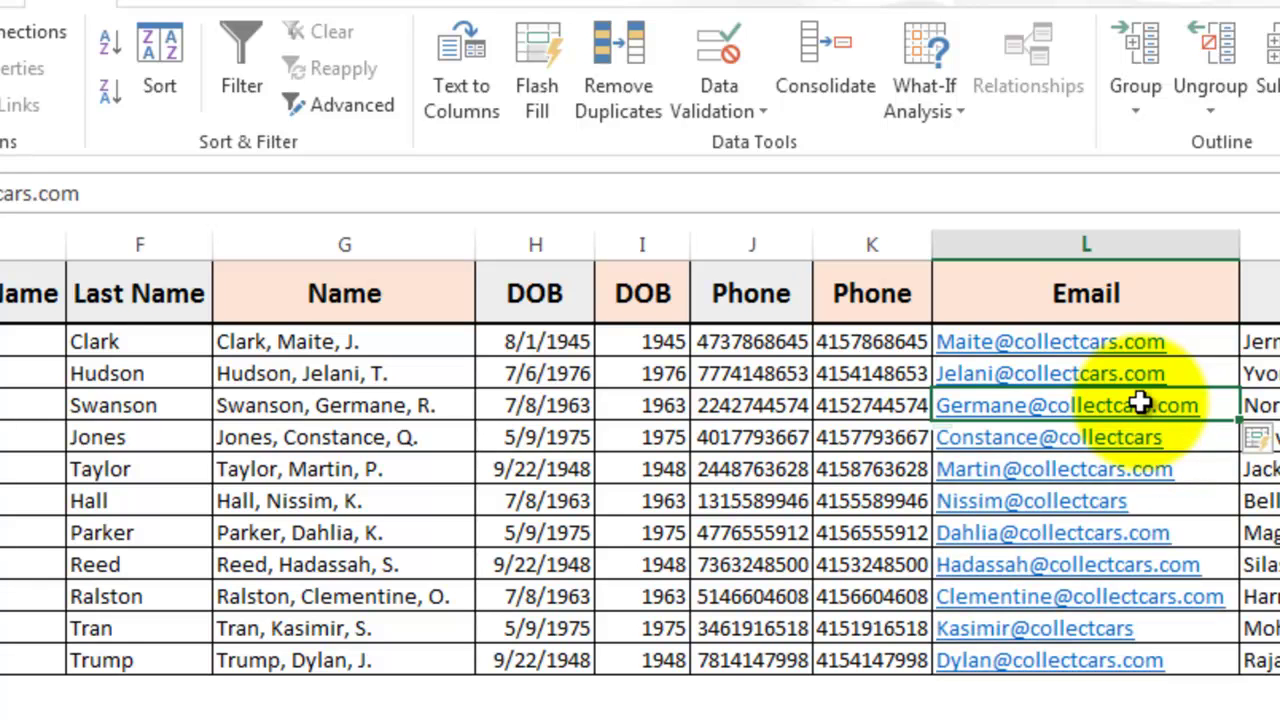
pyautogui.hotkey('ctrl', 'z')
pyautogui.press('Down')
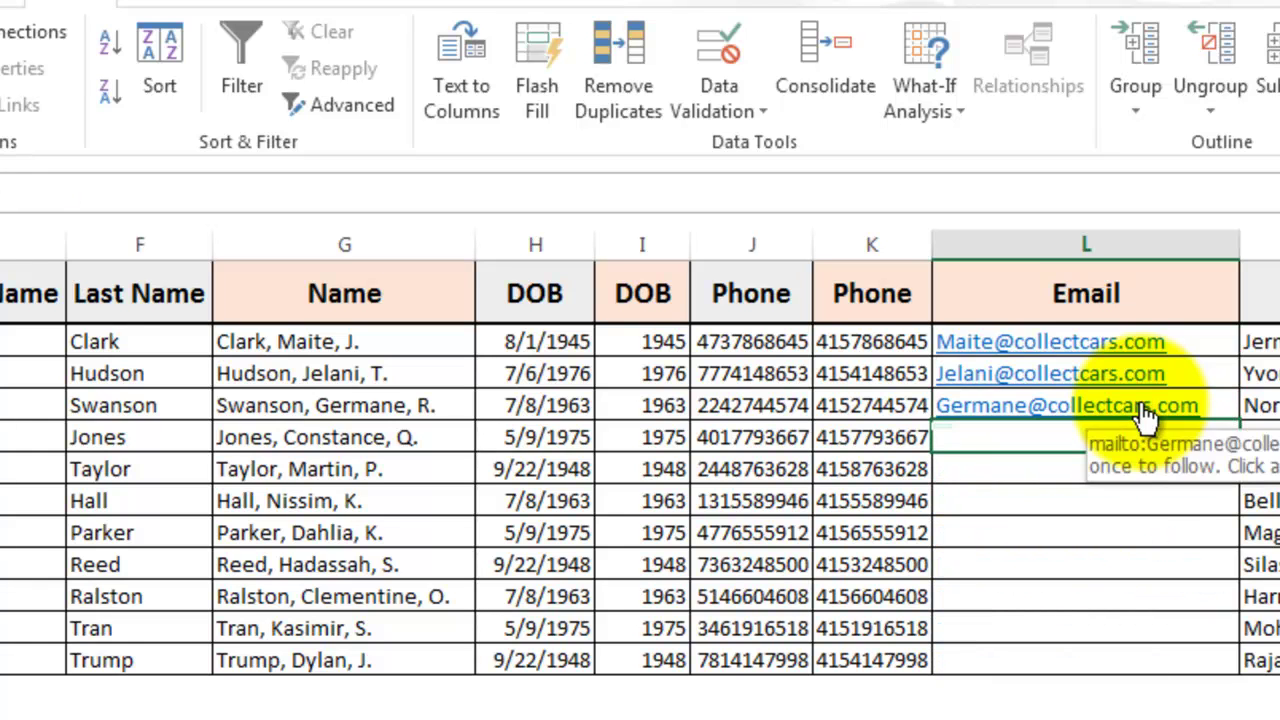
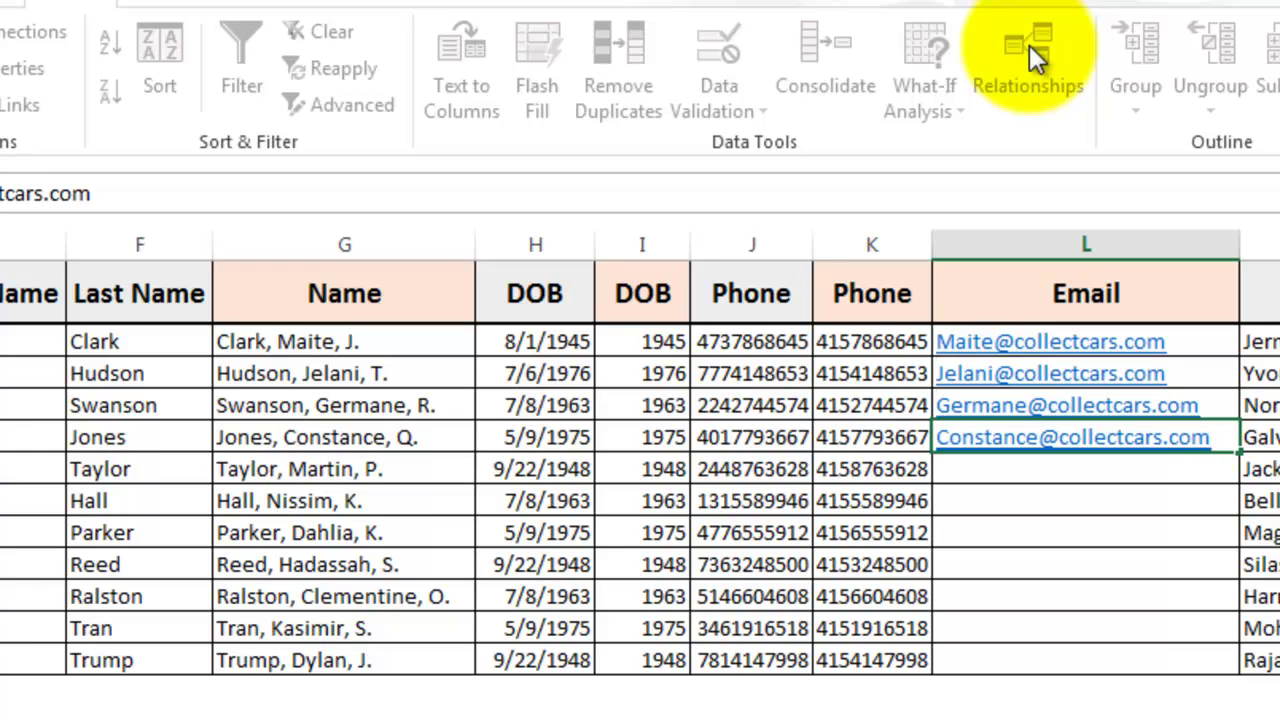
pyautogui.press('Return')
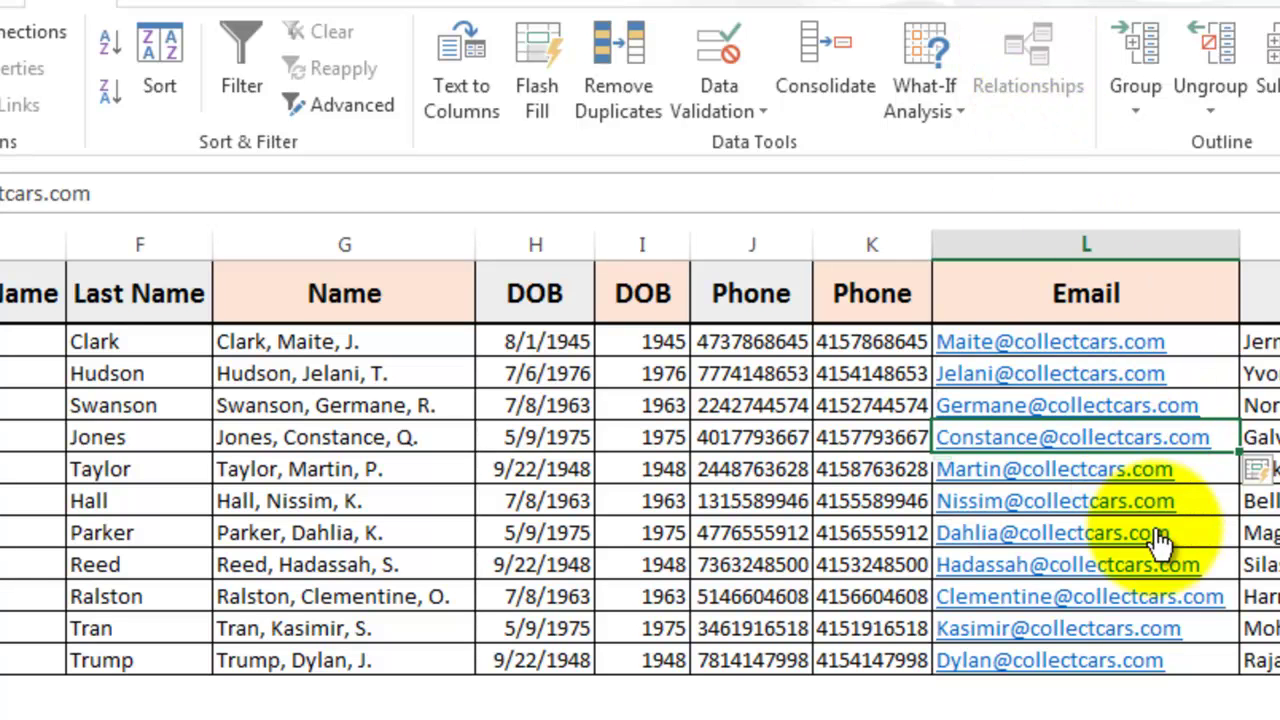
pyautogui.hscroll(6, 640, 450)
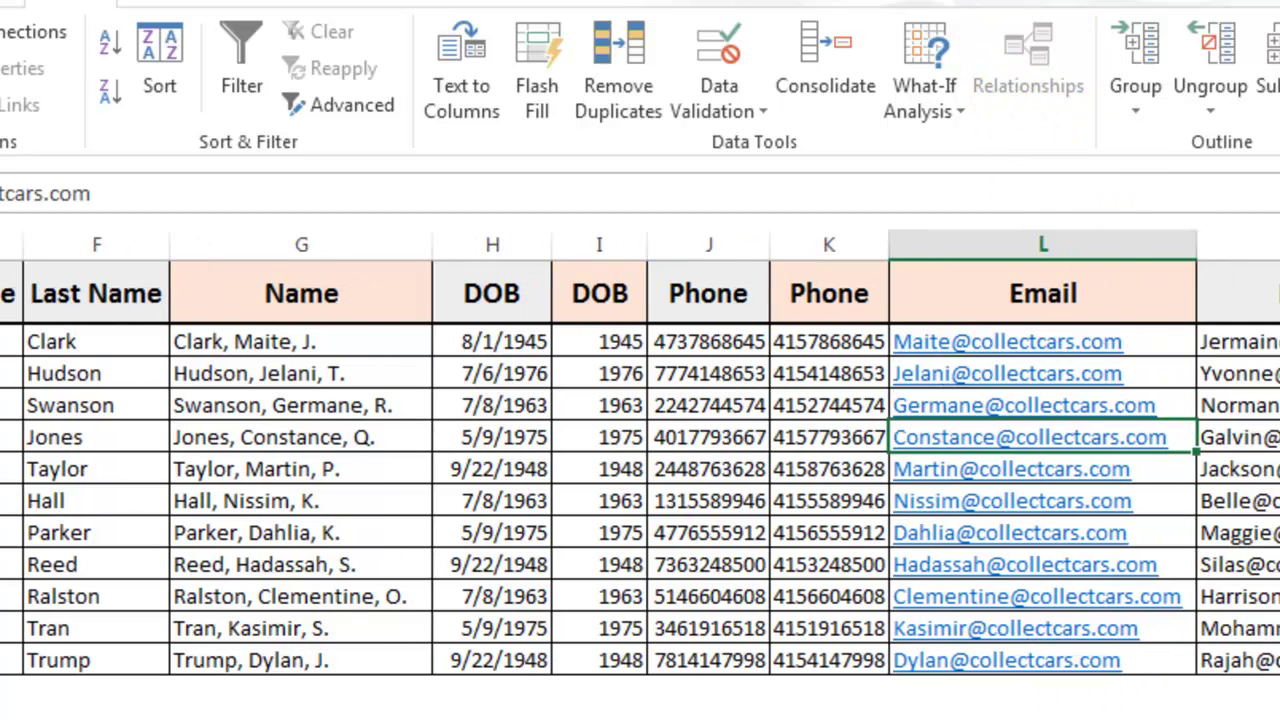
pyautogui.hscroll(-1, 640, 450)
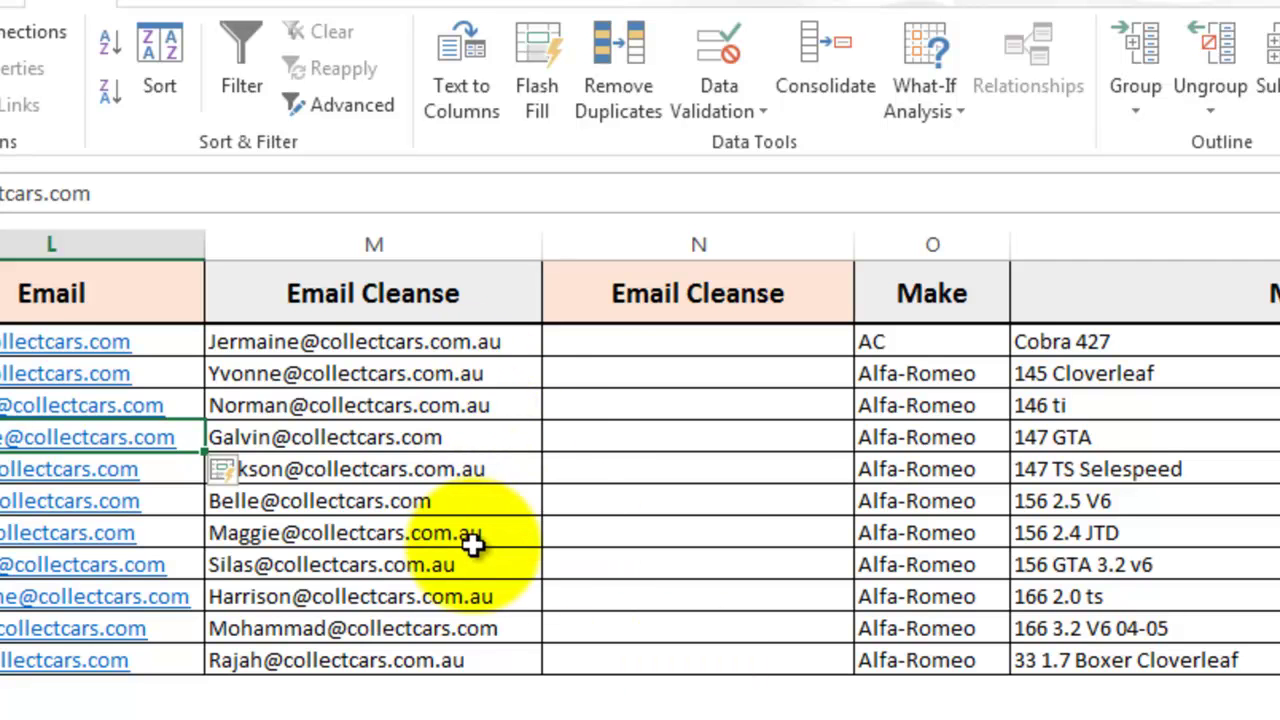
pyautogui.click(643, 340)
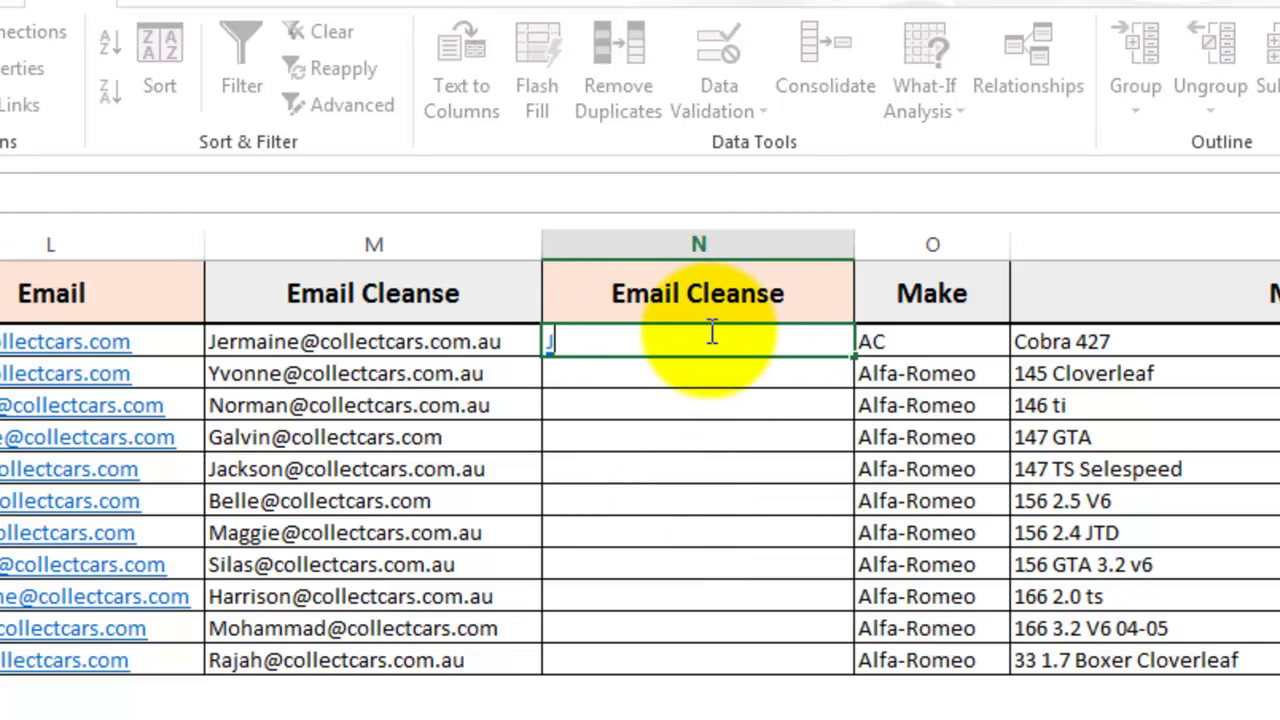
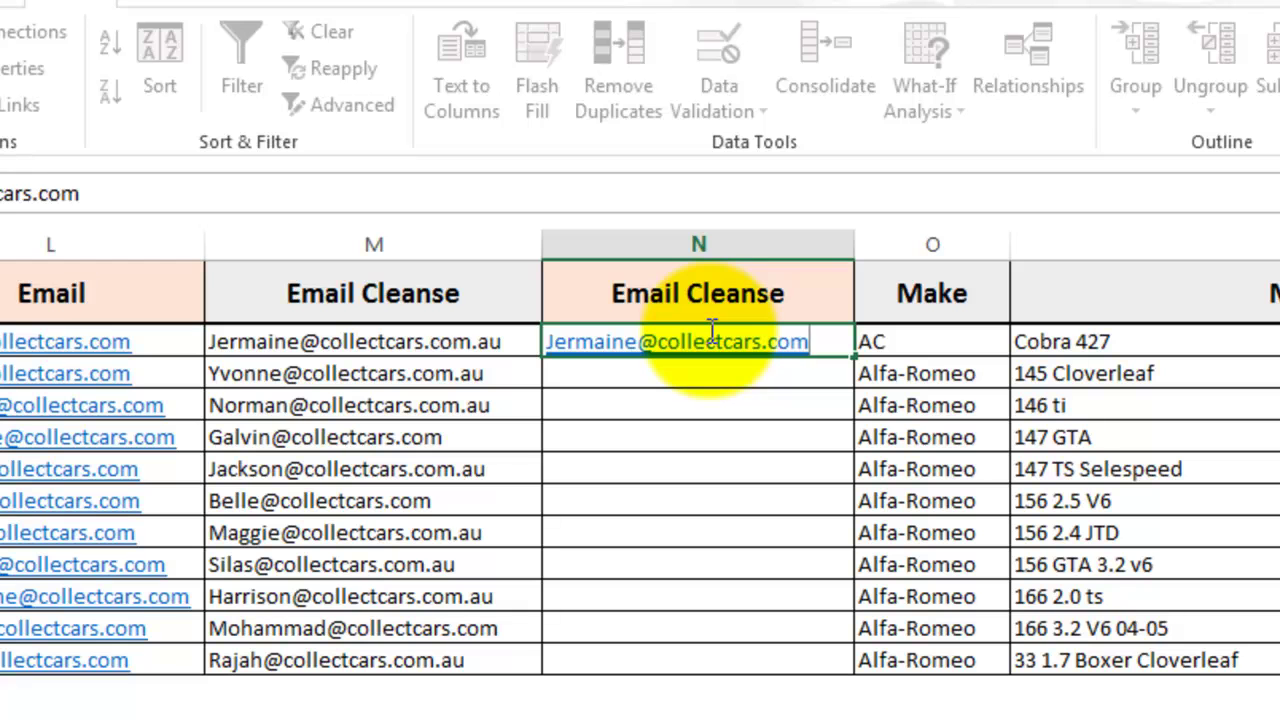
pyautogui.hotkey('ctrl', 'Return')
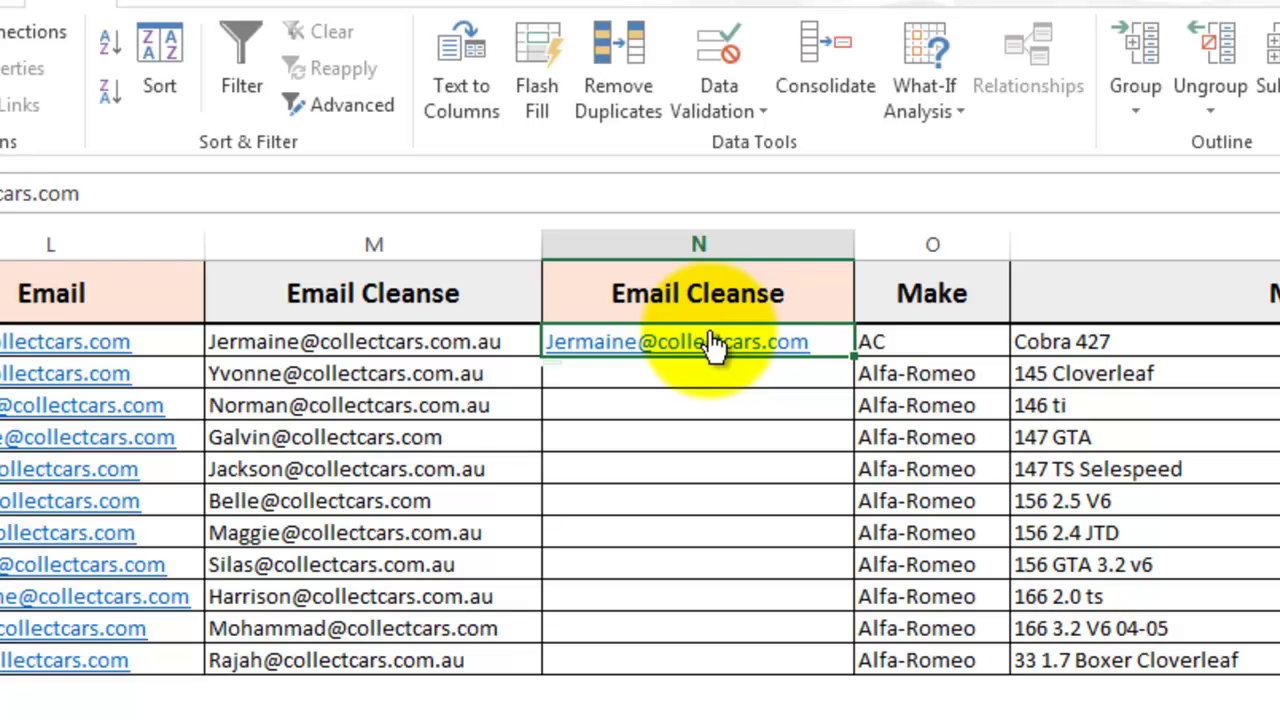
pyautogui.hotkey('ctrl', 'e')
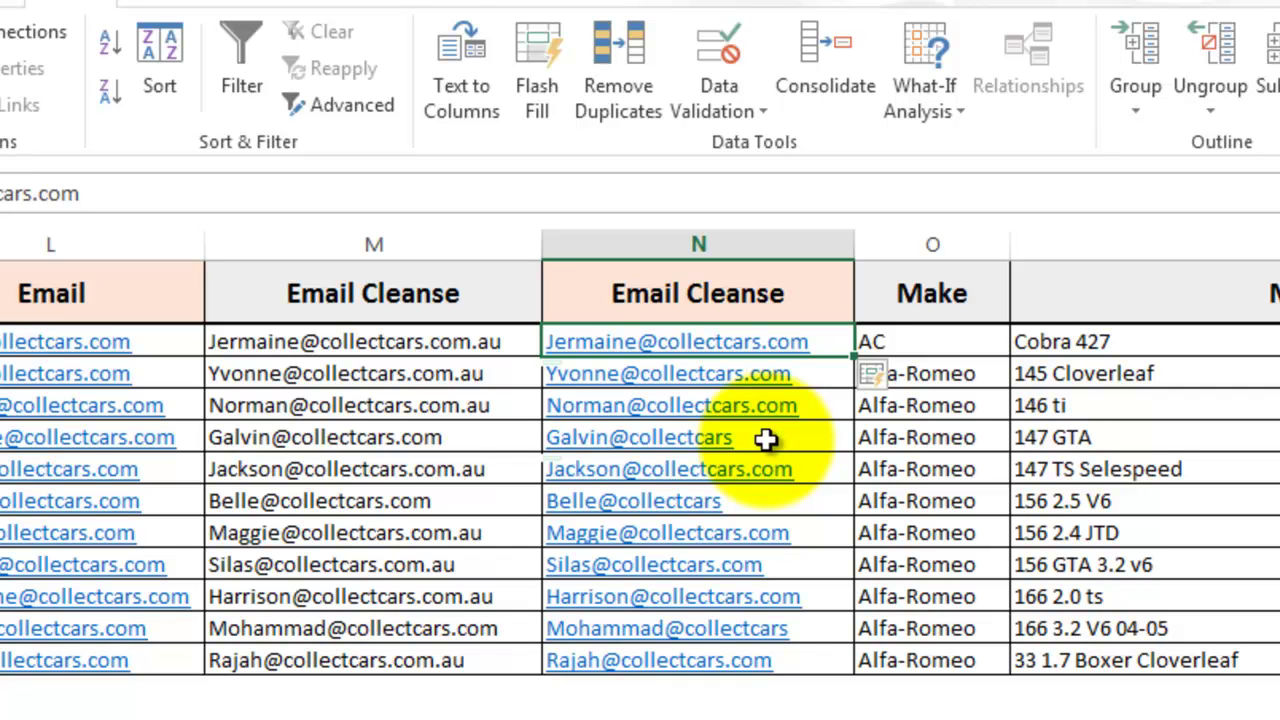
# Step: Undo the column N entries and copy both Email Cleanse columns, M1:N12
pyautogui.hotkey('ctrl', 'z')
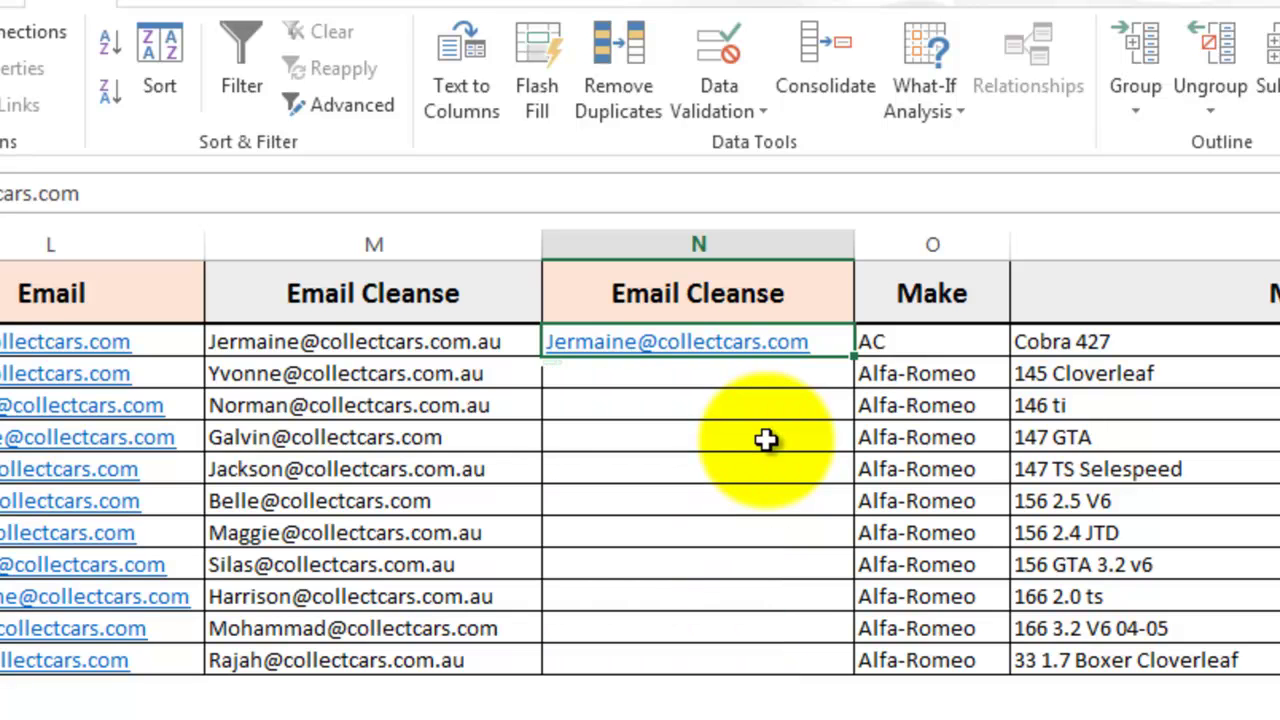
pyautogui.hotkey('ctrl', 'z')
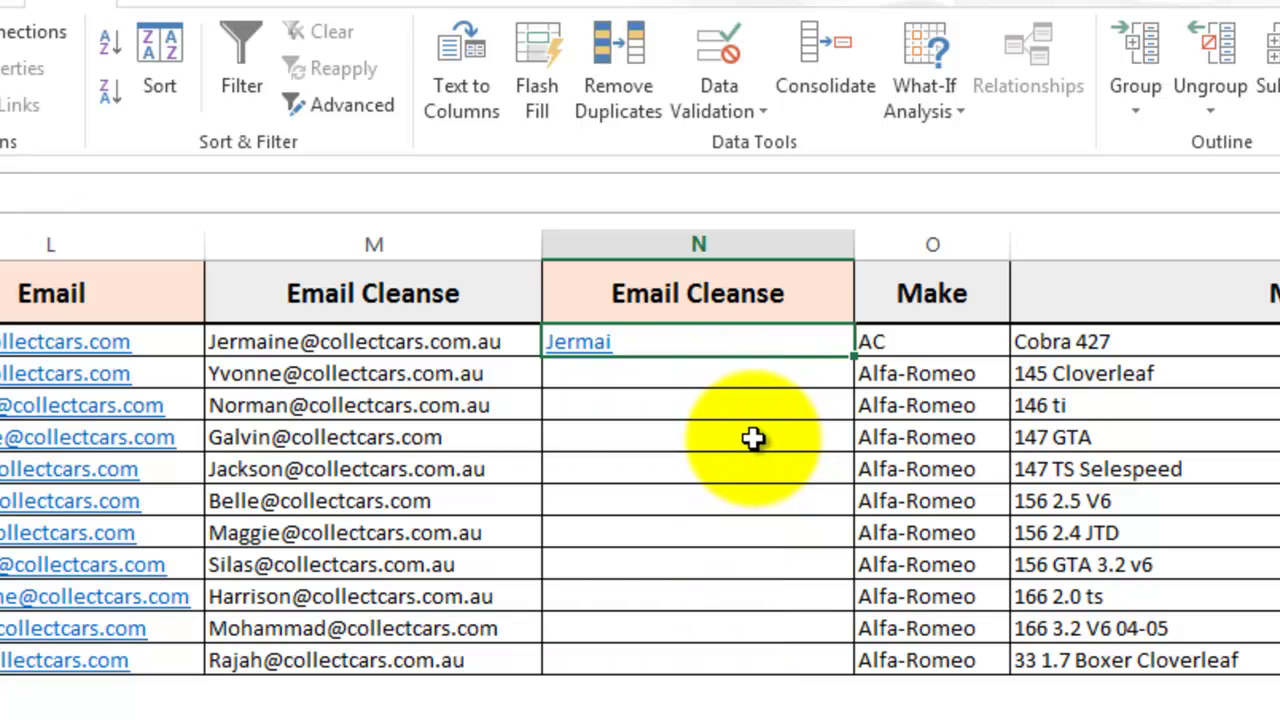
pyautogui.click(457, 294)
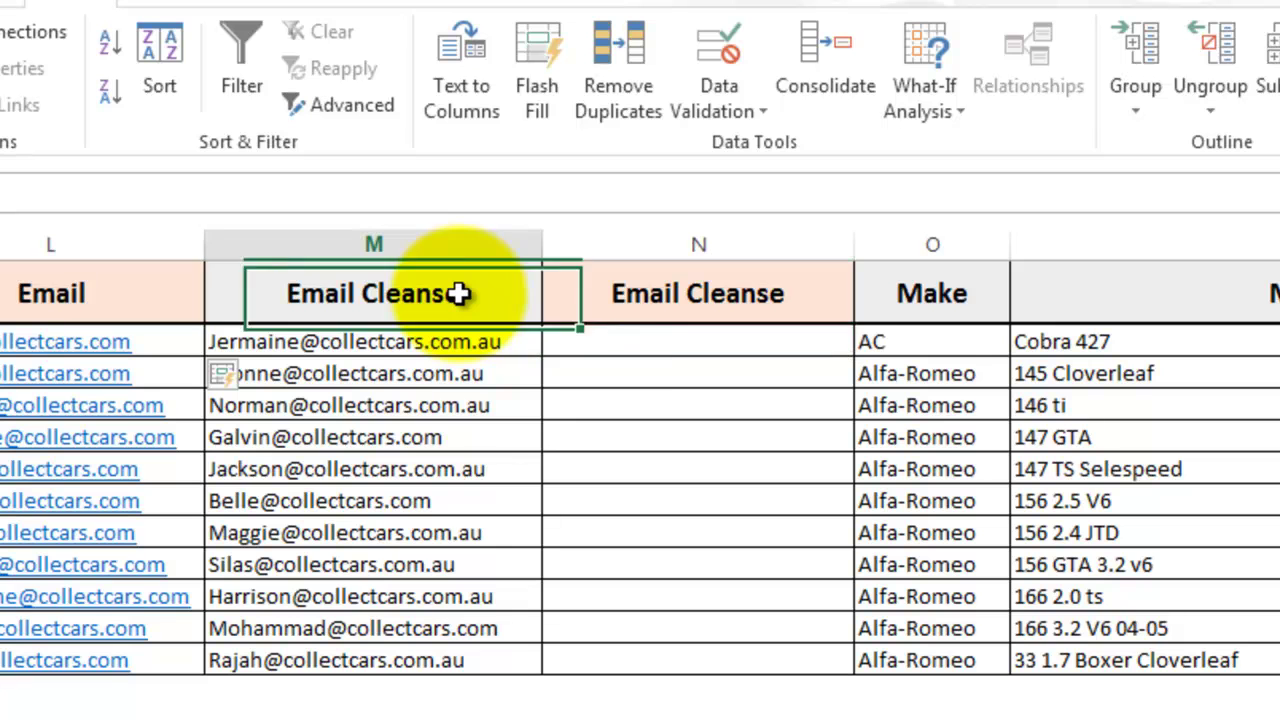
pyautogui.keyDown('shift'); pyautogui.click(666, 654); pyautogui.keyUp('shift')
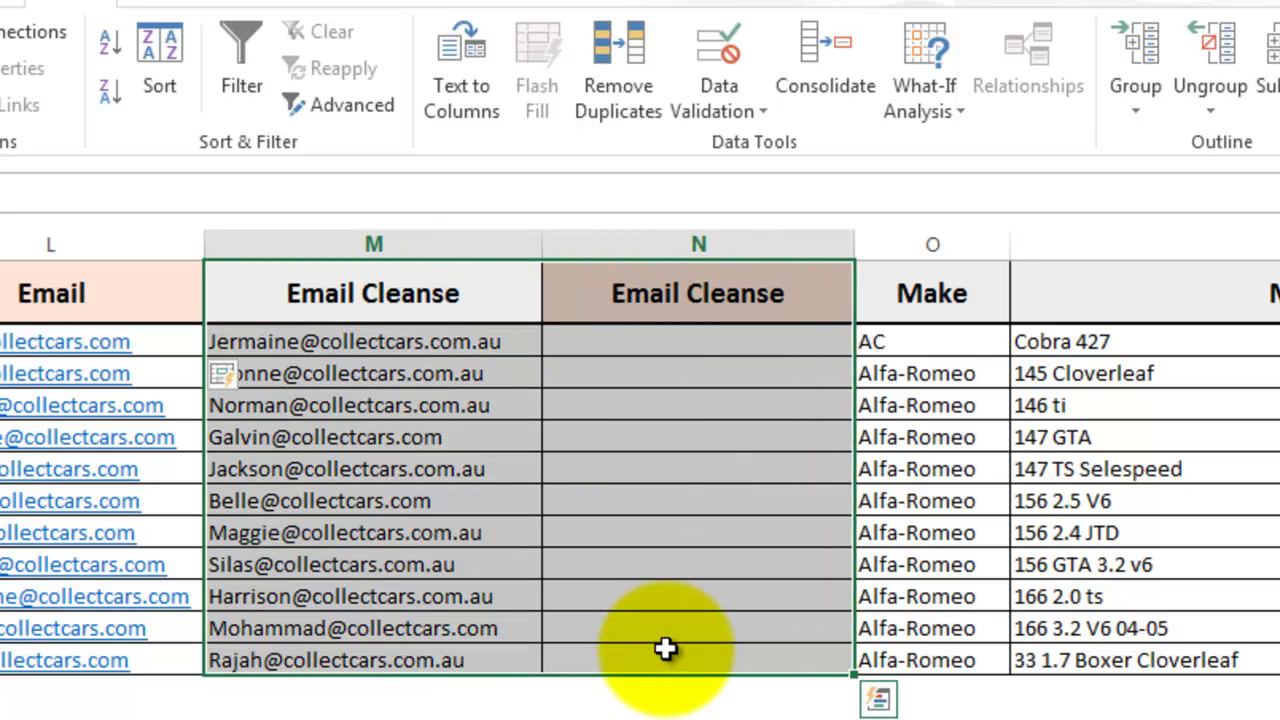
pyautogui.hotkey('ctrl', 'c')
# Step: Paste the email columns into a new sheet at A1 and autofit the column widths
pyautogui.hotkey('ctrl', 'pagedown')
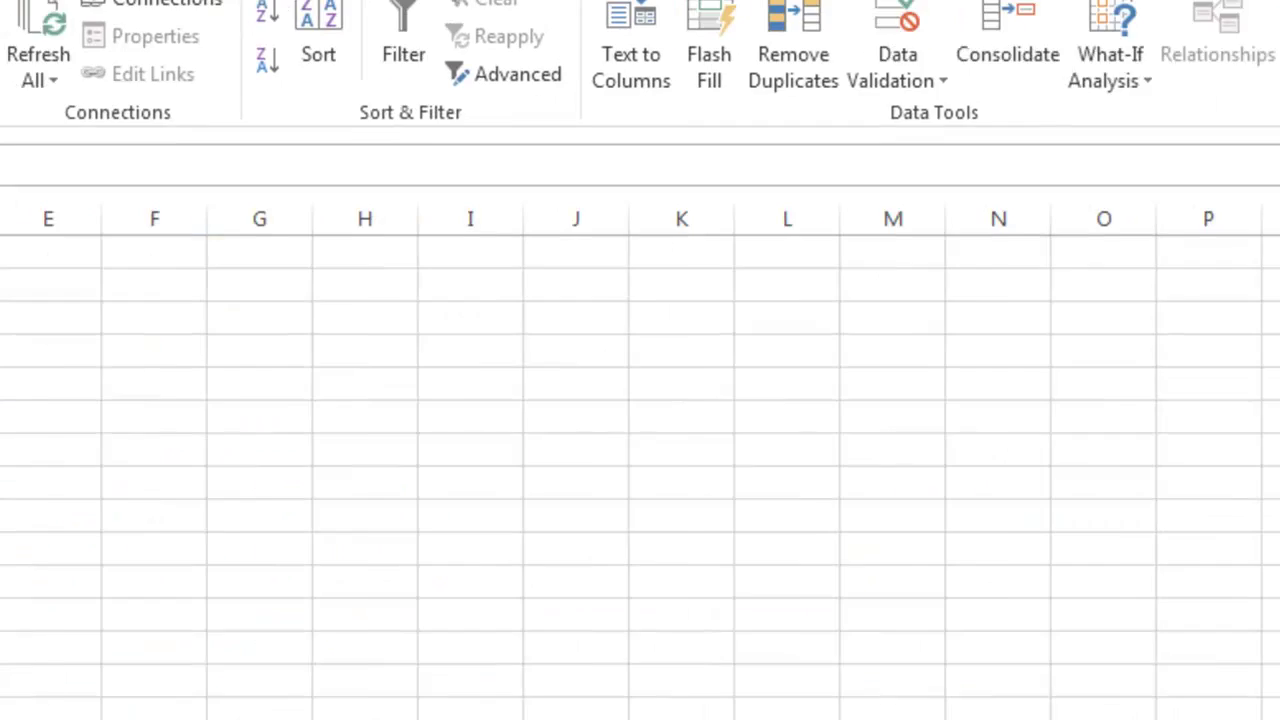
pyautogui.hotkey('ctrl', 'v')
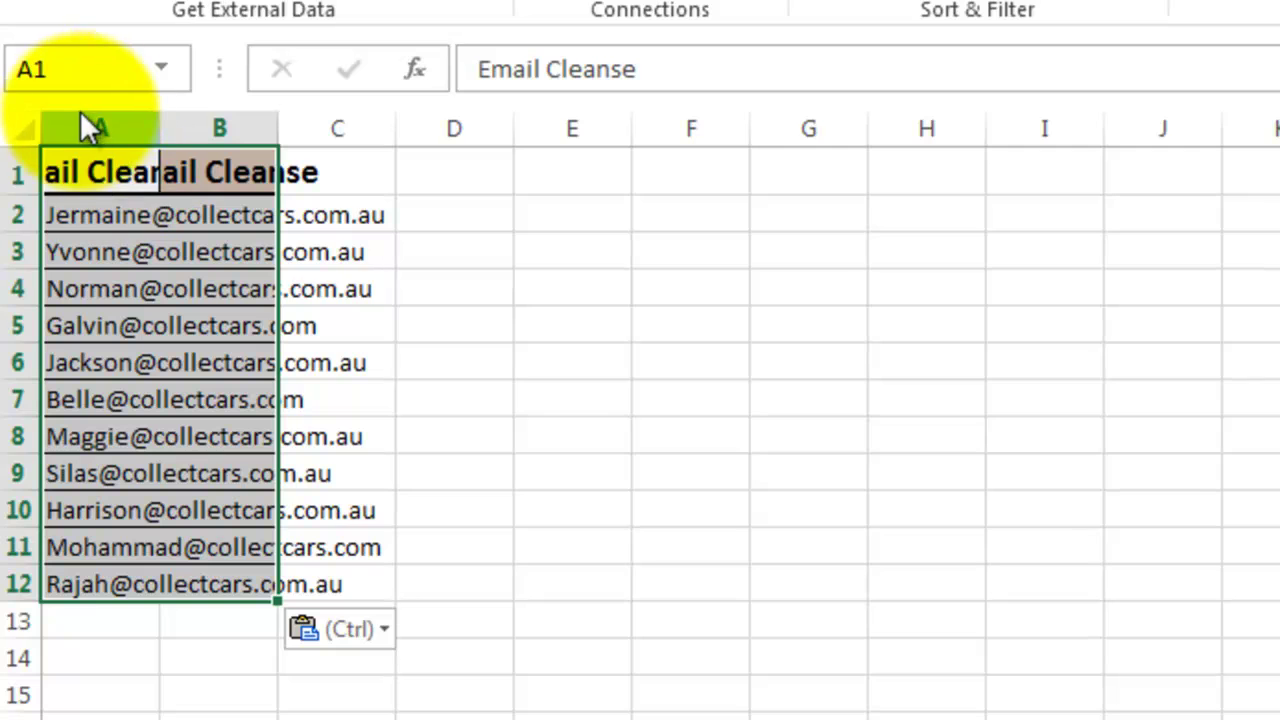
pyautogui.click(22, 127)
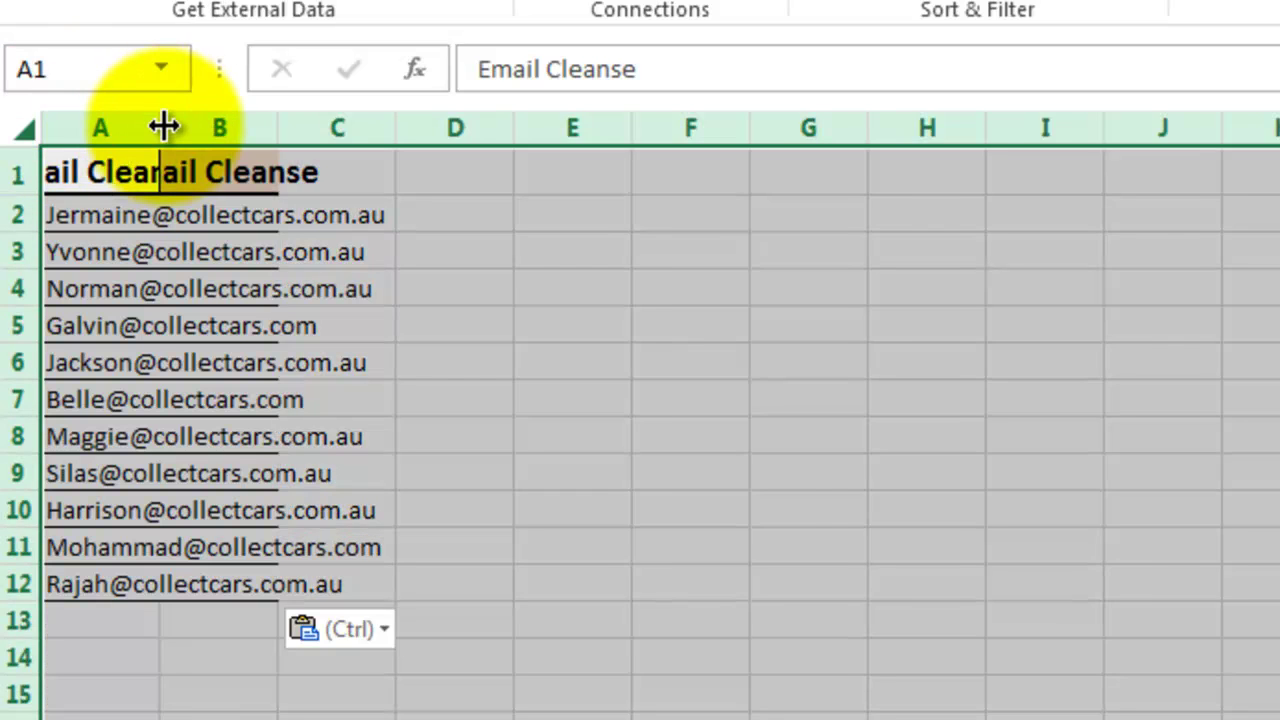
pyautogui.doubleClick(160, 127)
pyautogui.click(217, 171)
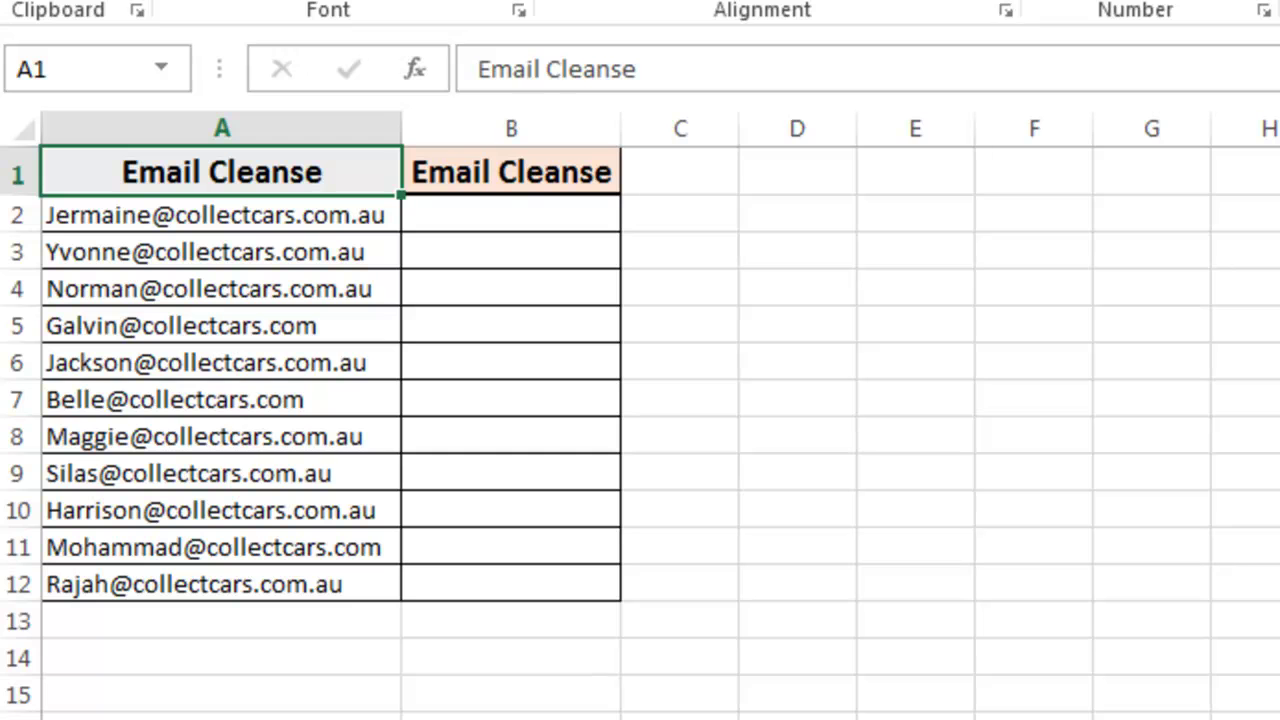
# Step: Turn on filtering and filter column A to addresses containing .au
pyautogui.hotkey('ctrl', 'shift', 'l')
pyautogui.click(378, 176)
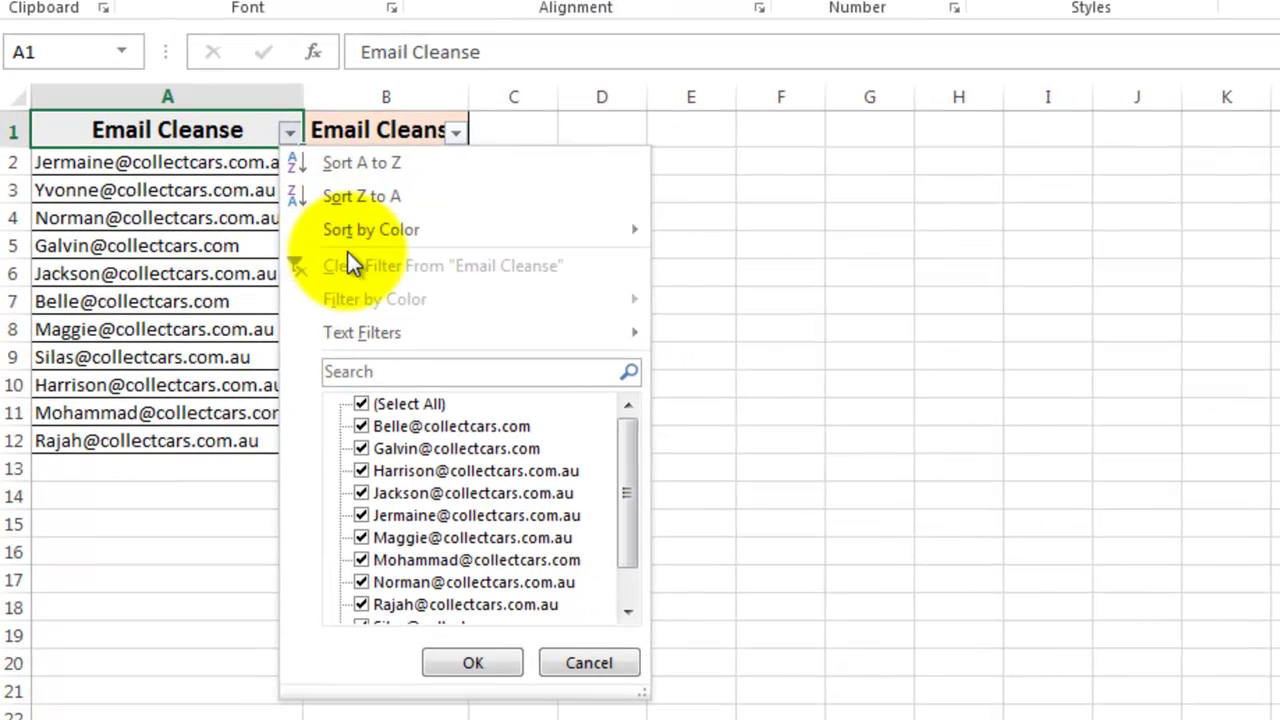
pyautogui.moveTo(394, 334)
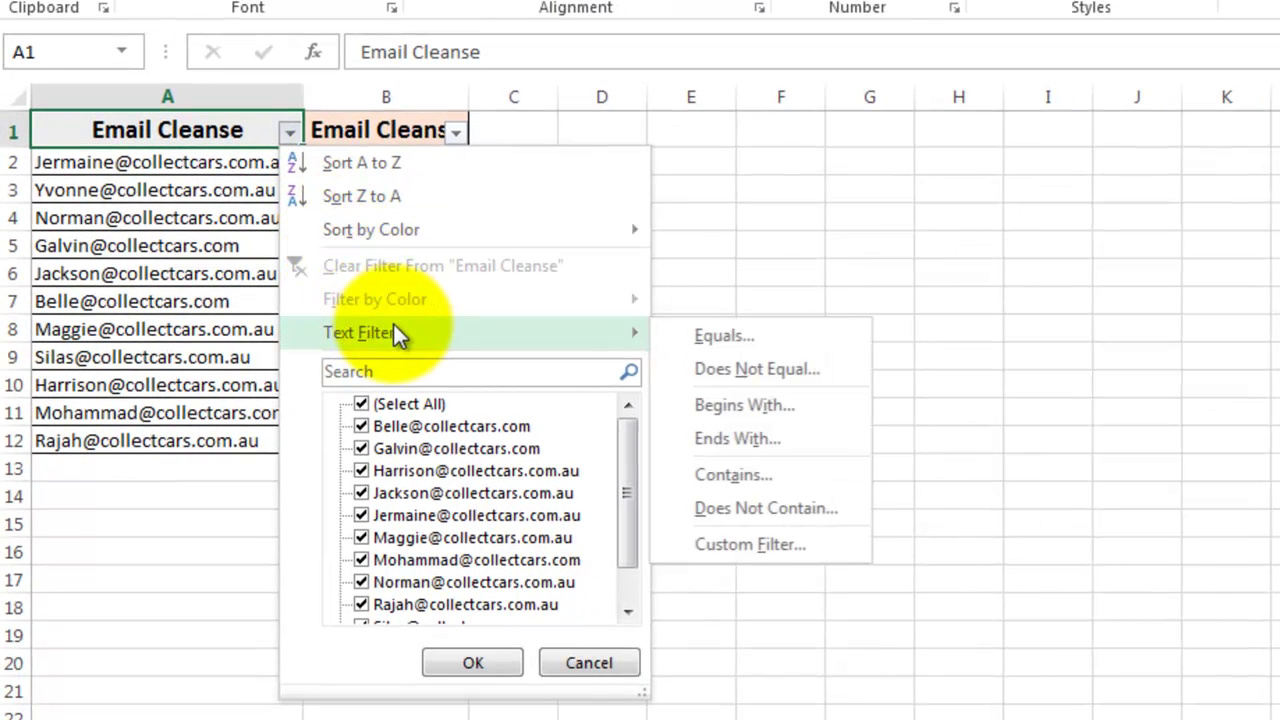
pyautogui.click(776, 471)
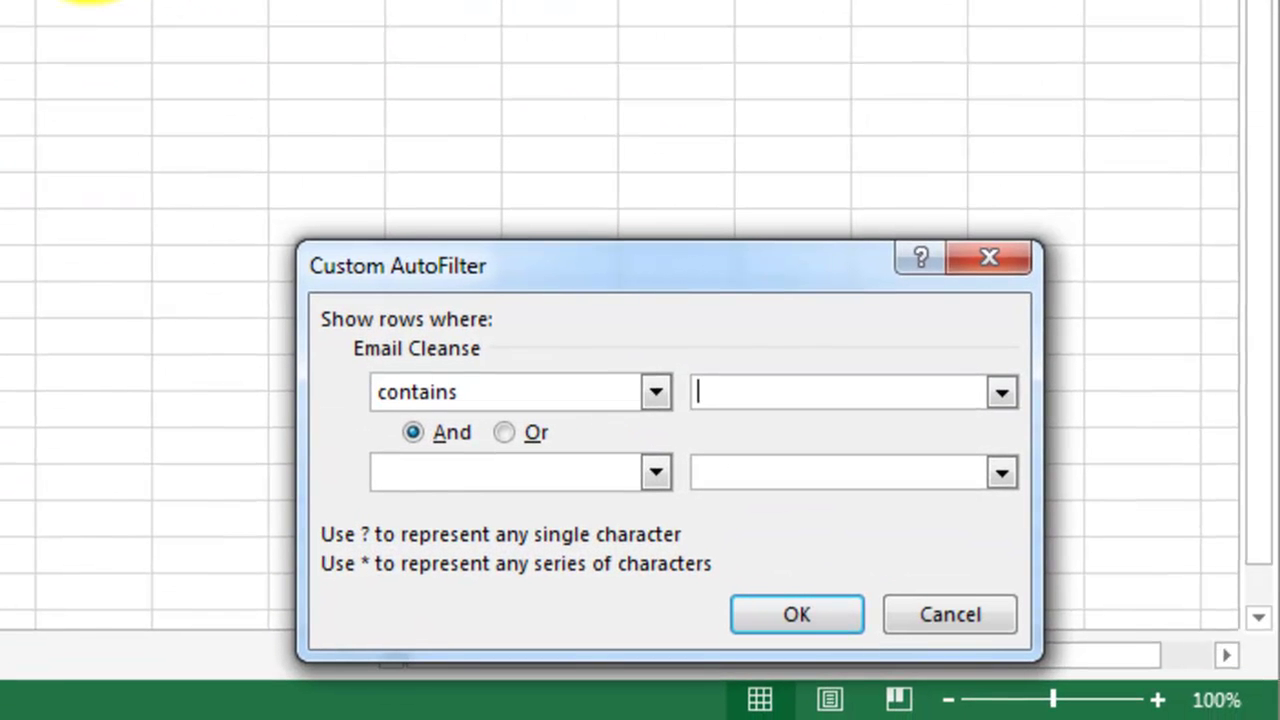
pyautogui.write('.as')
pyautogui.press('BackSpace')
pyautogui.write('u')
pyautogui.click(800, 598)
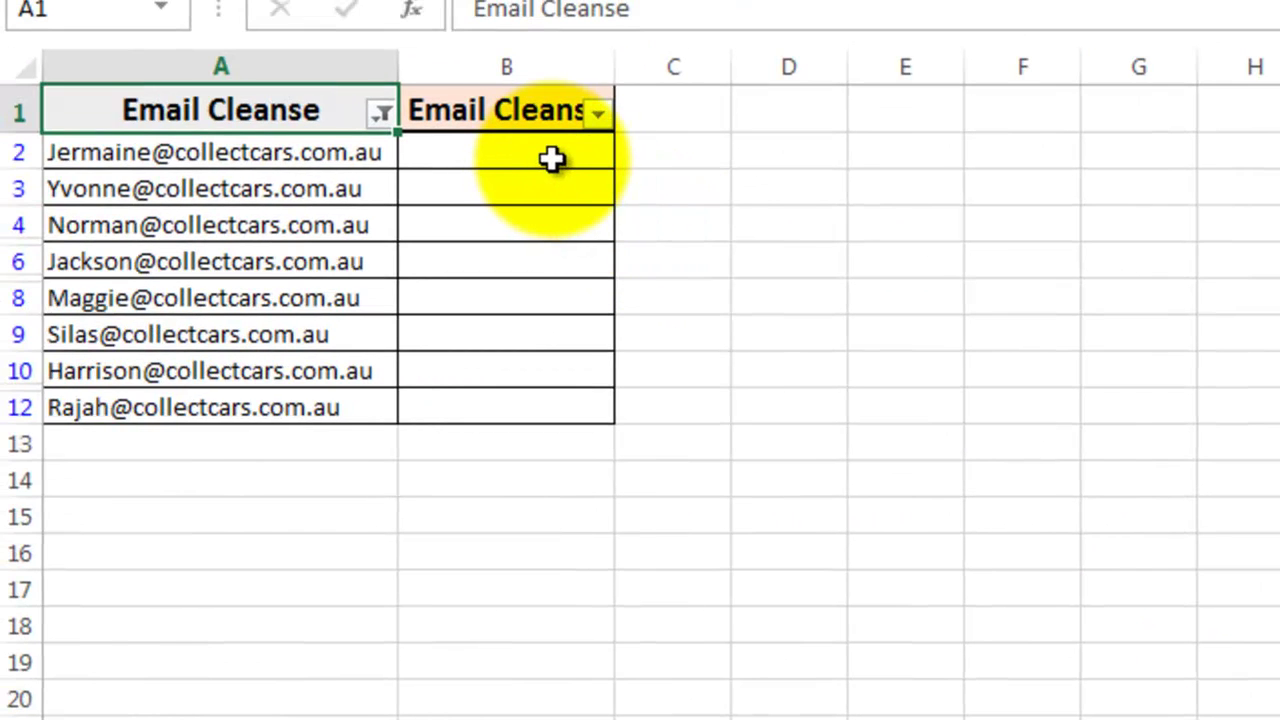
pyautogui.click(552, 160)
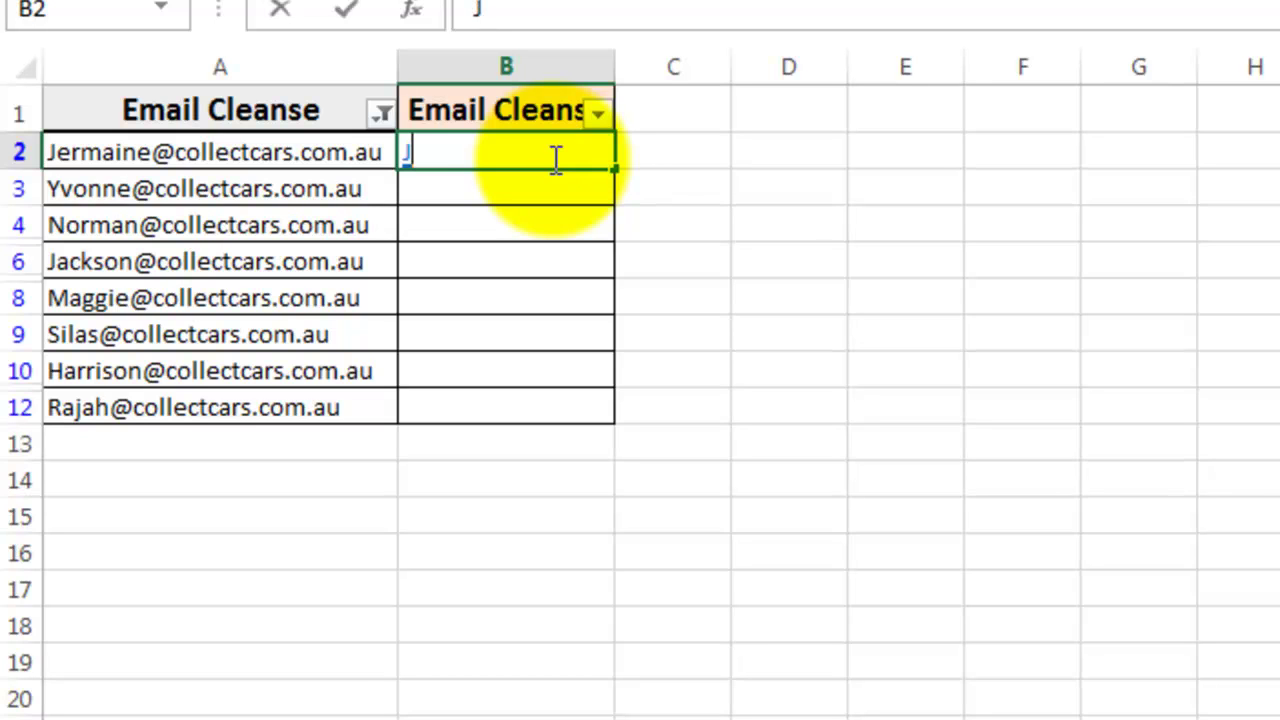
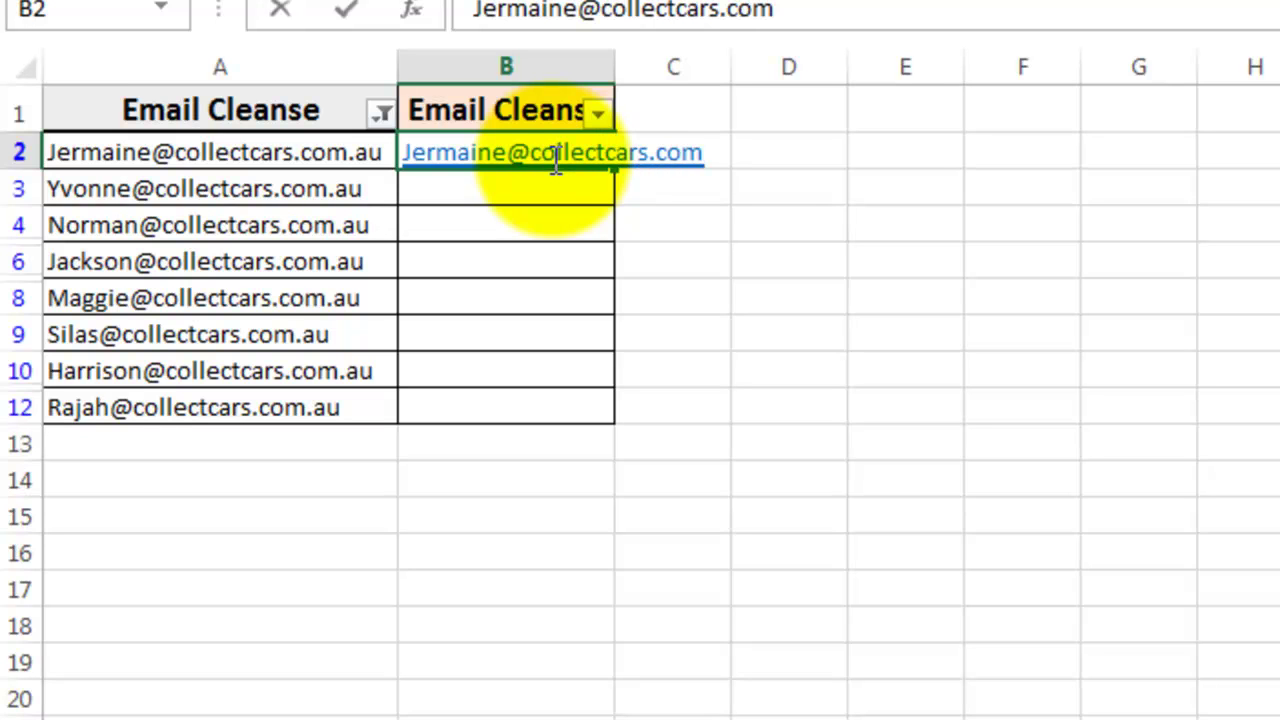
pyautogui.hotkey('ctrl', 'Return')
pyautogui.hotkey('ctrl', 'e')
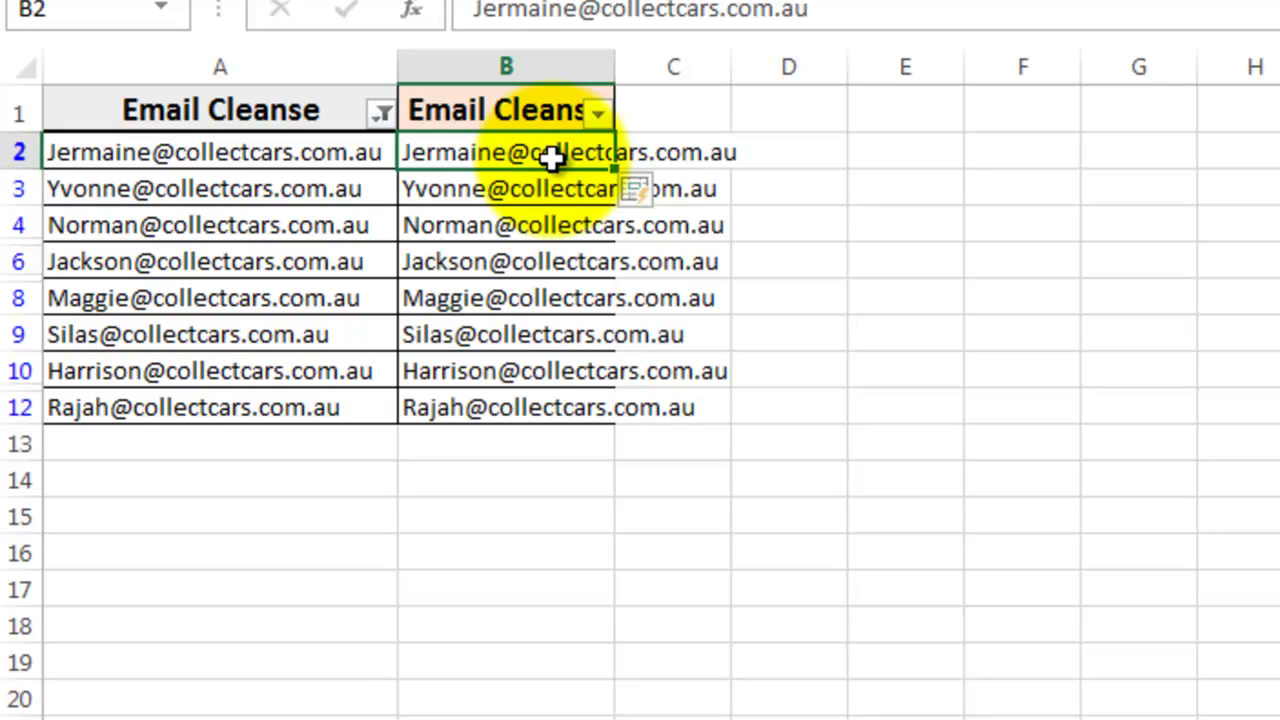
pyautogui.hotkey('ctrl', 'z')
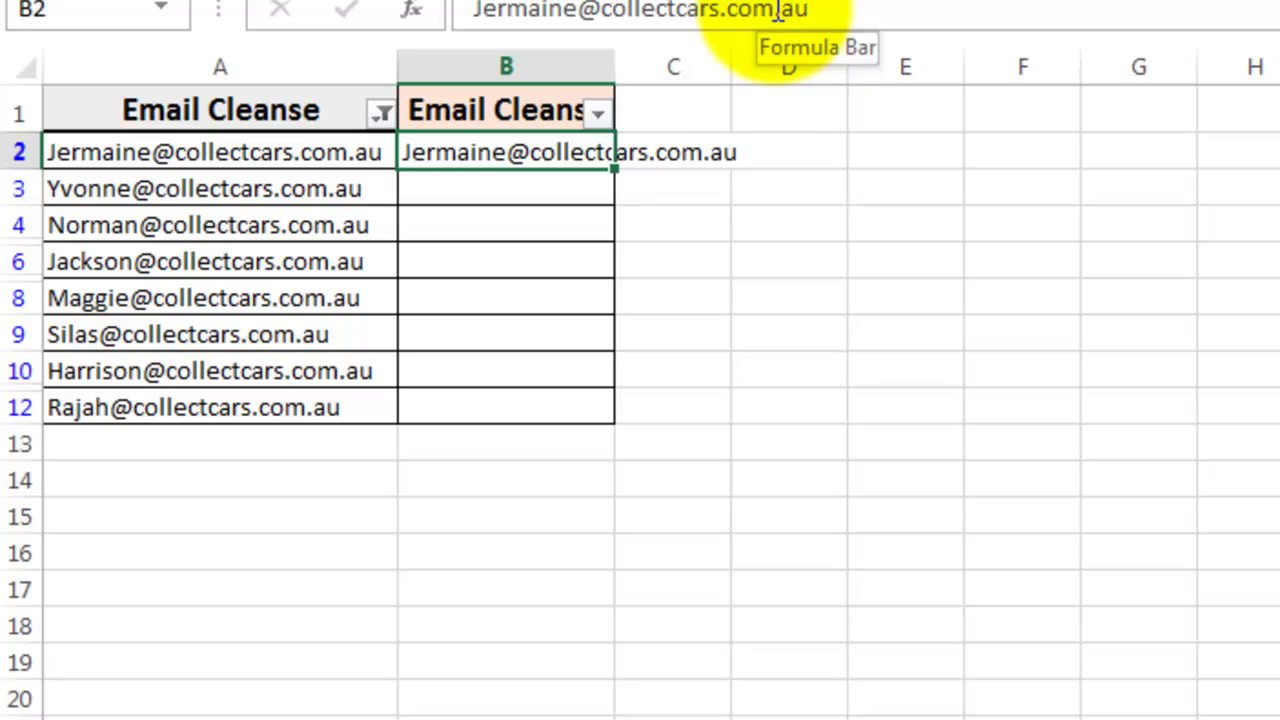
# Step: Strip .au from B2's example, Flash Fill the cleaned .com addresses, and autofit column B
pyautogui.moveTo(777, 12); pyautogui.dragTo(848, 12)
pyautogui.press('Delete')
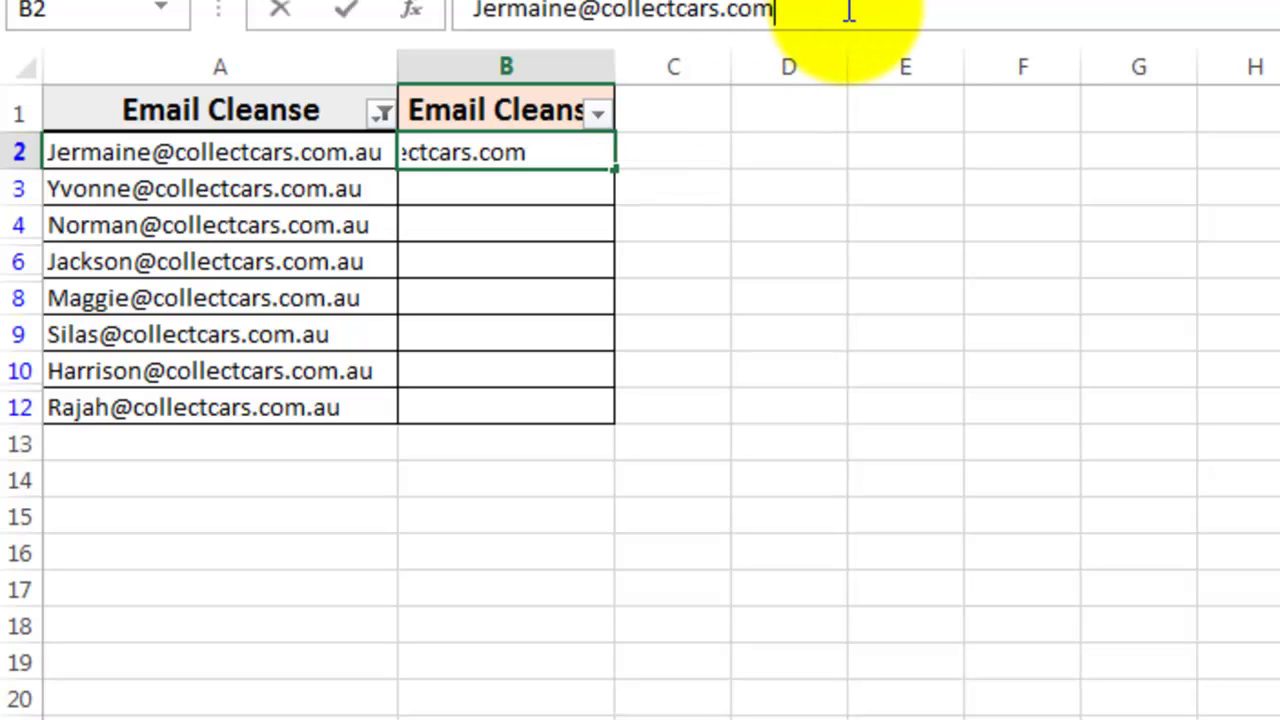
pyautogui.press('Return')
pyautogui.press('Up')
pyautogui.hotkey('ctrl', 'e')
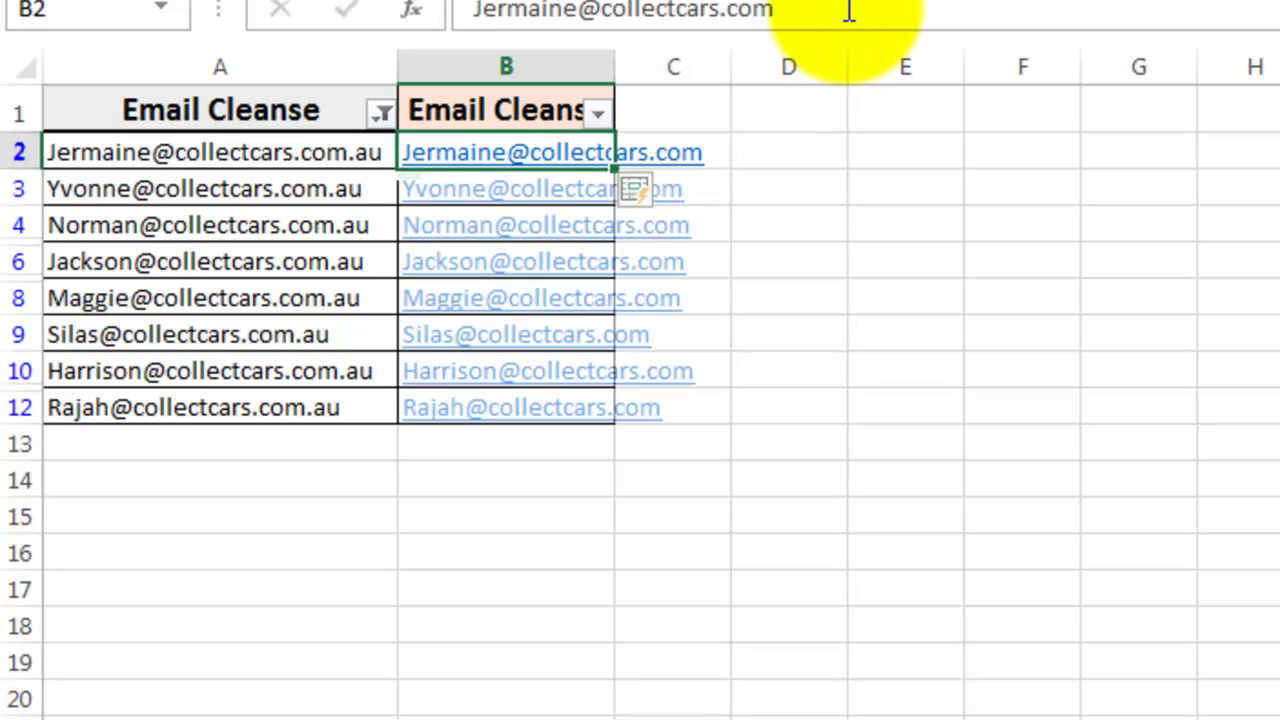
pyautogui.doubleClick(615, 62)
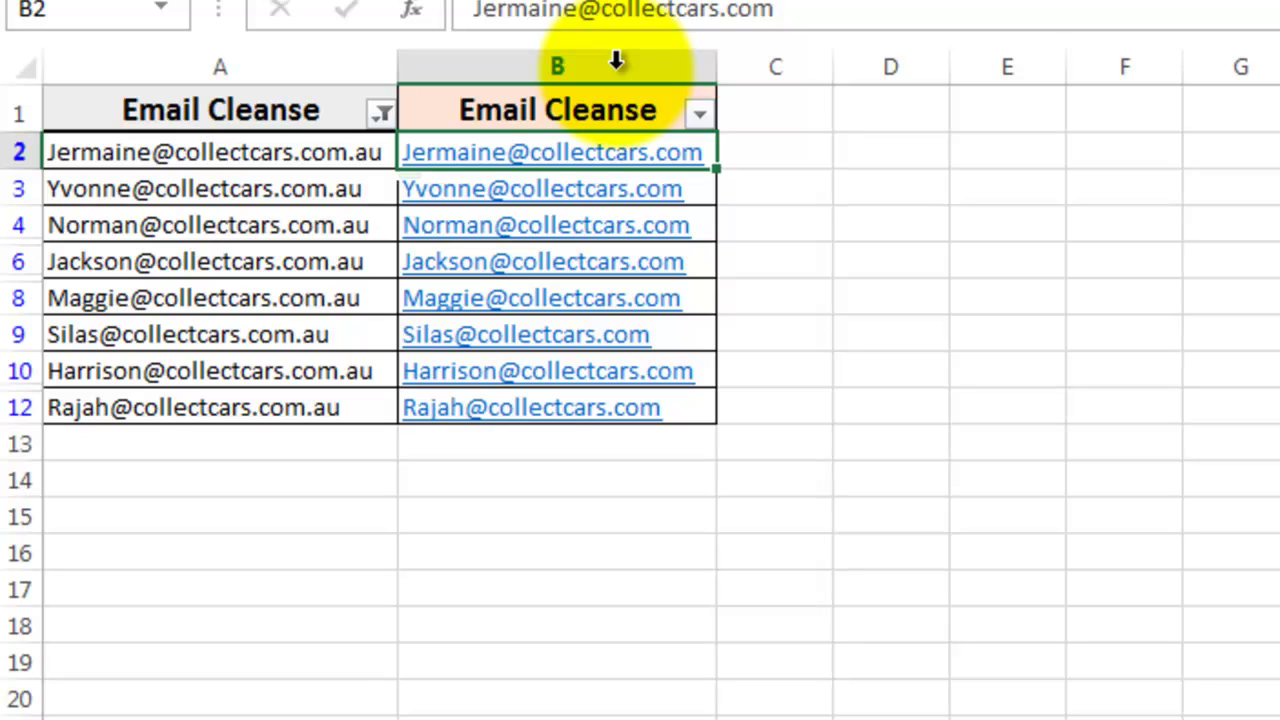
# Step: Filter column B to blanks and copy column A's original addresses into those blank cells
pyautogui.click(383, 113)
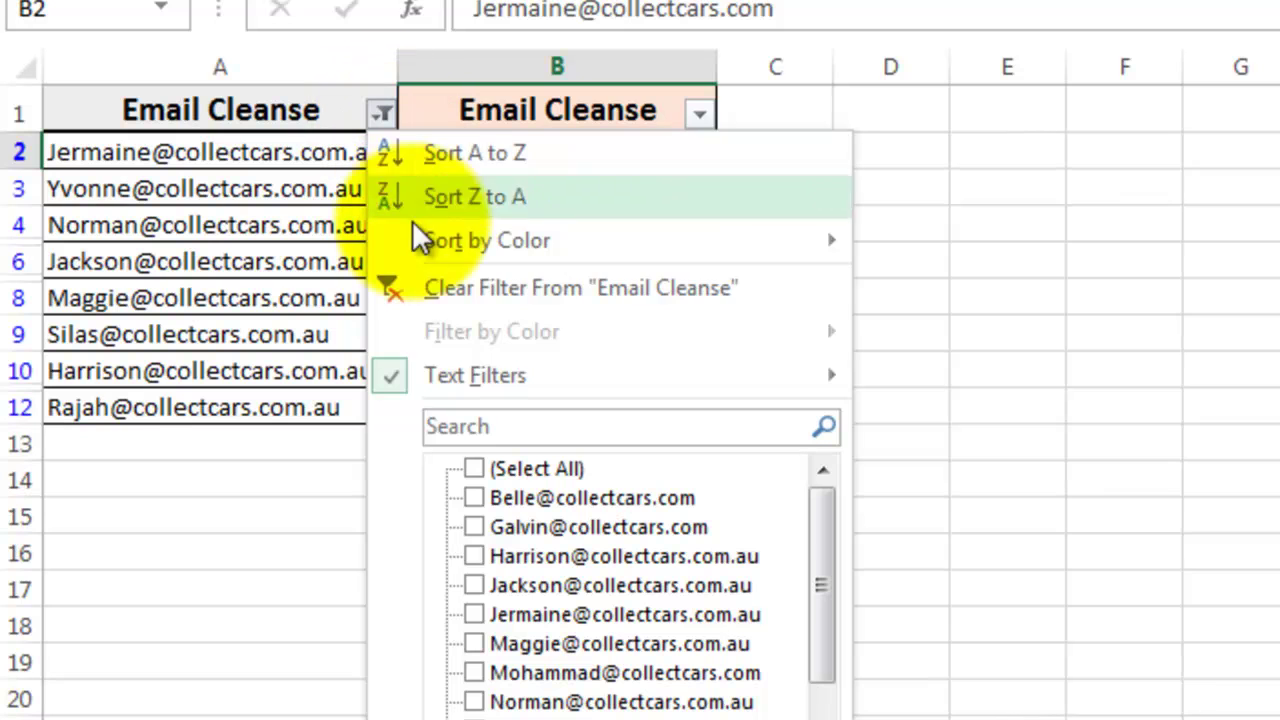
pyautogui.press('Escape')
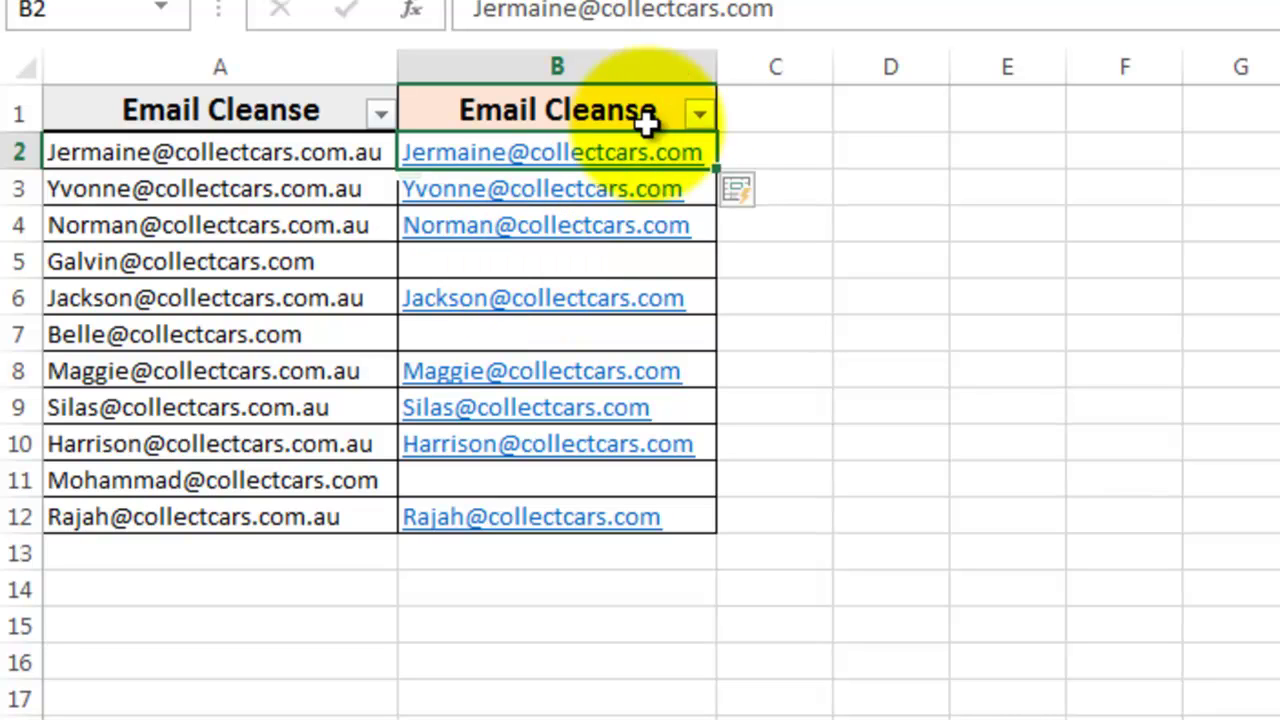
pyautogui.click(699, 113)
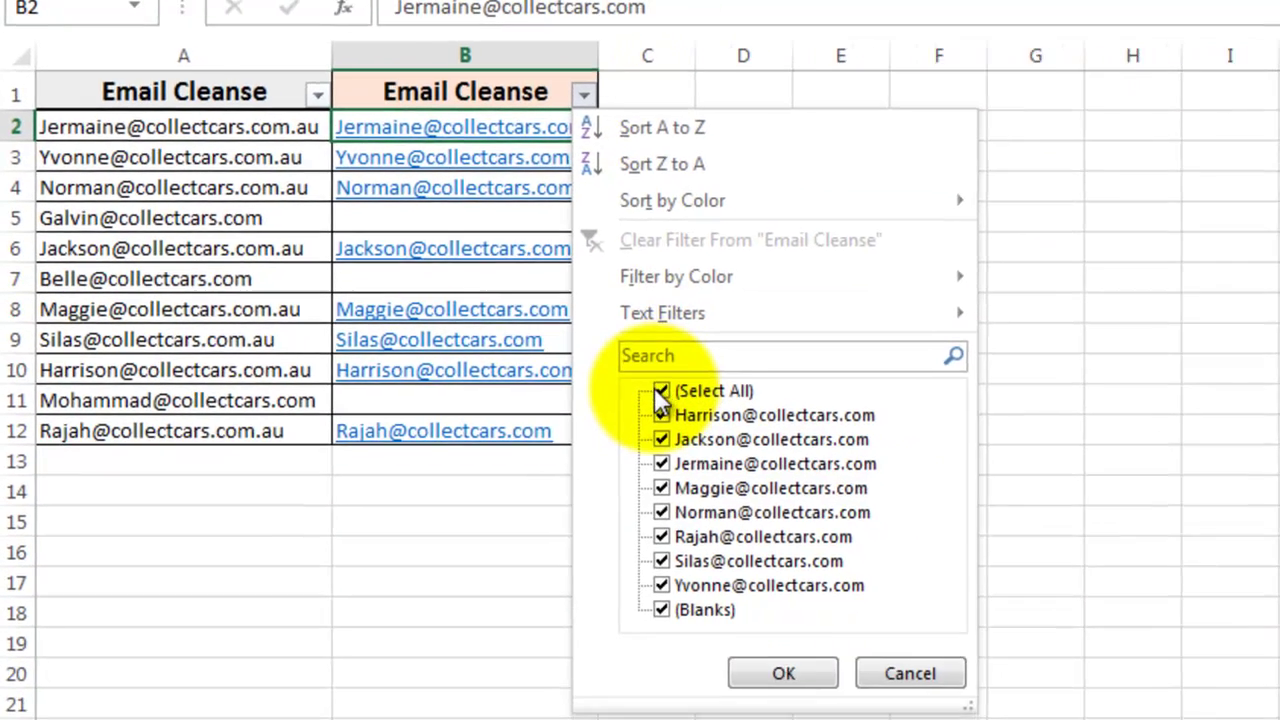
pyautogui.click(772, 456)
pyautogui.click(772, 711)
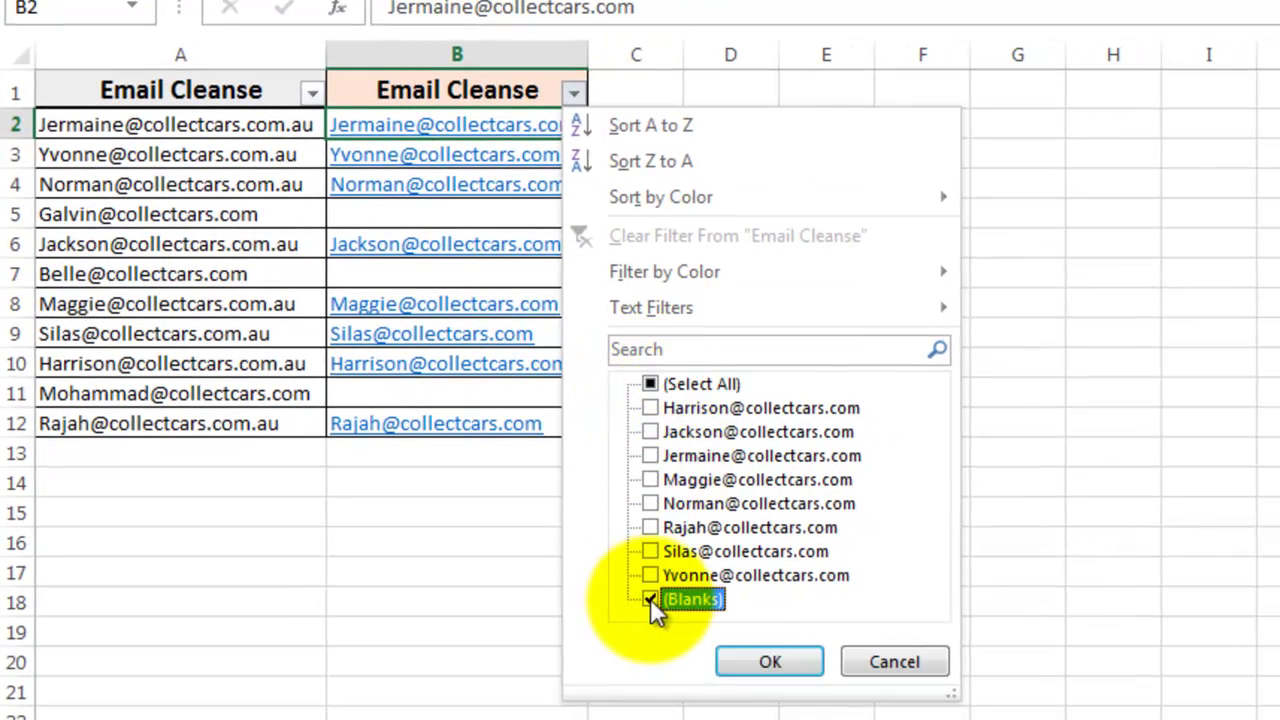
pyautogui.click(752, 662)
pyautogui.click(266, 130)
pyautogui.moveTo(267, 154); pyautogui.dragTo(266, 183)
pyautogui.hotkey('ctrl', 'c')
pyautogui.click(399, 125)
pyautogui.hotkey('ctrl', 'v')
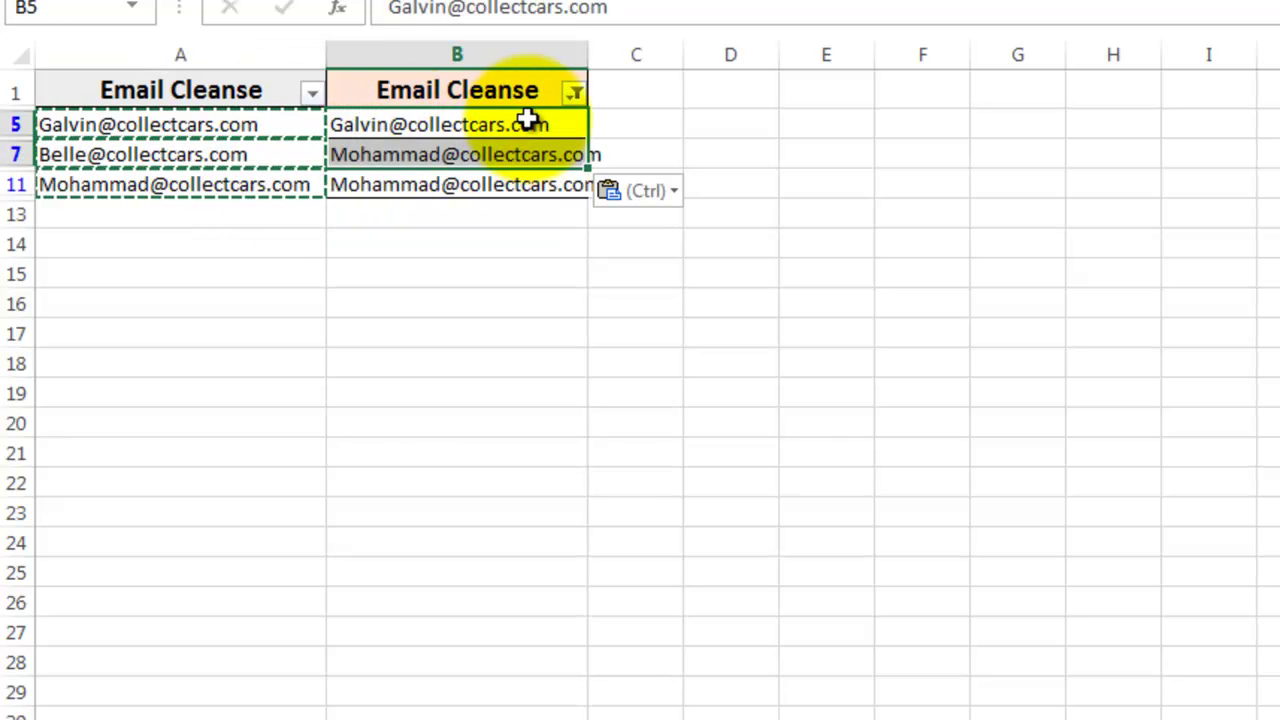
# Step: Clear column B's filter to show all rows and autofit column B
pyautogui.click(575, 92)
pyautogui.click(650, 385)
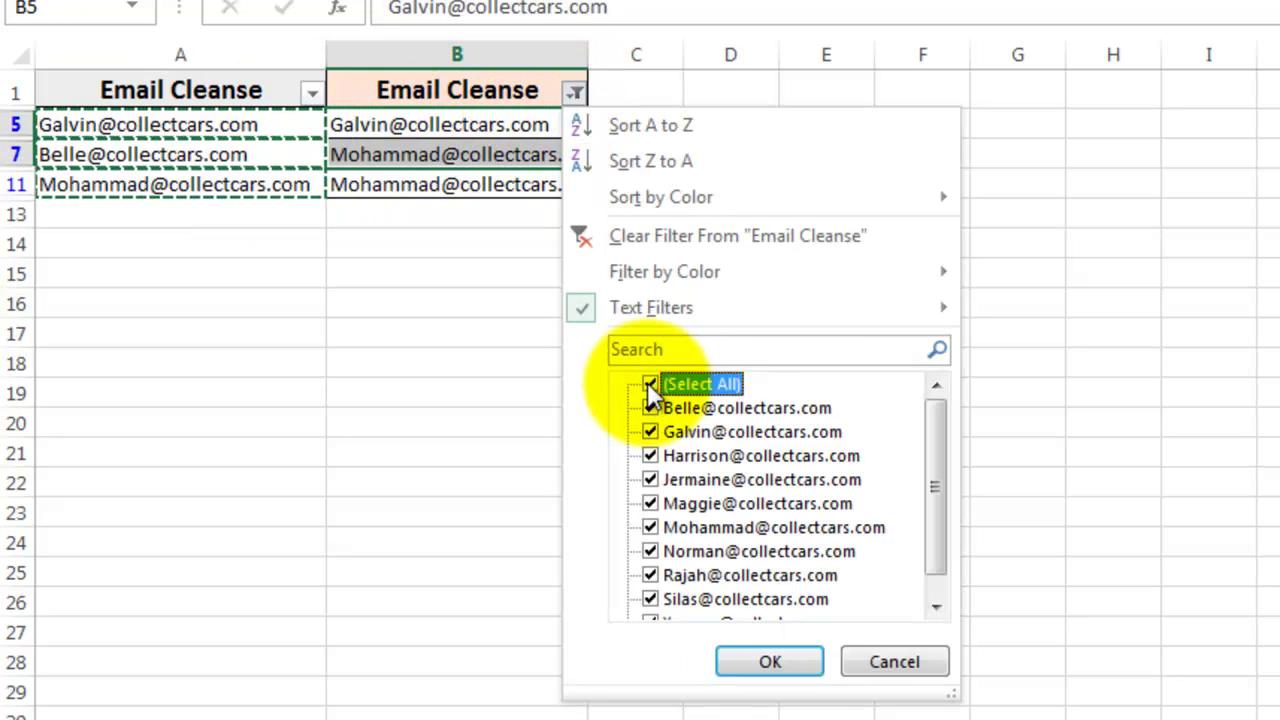
pyautogui.click(775, 662)
pyautogui.click(745, 423)
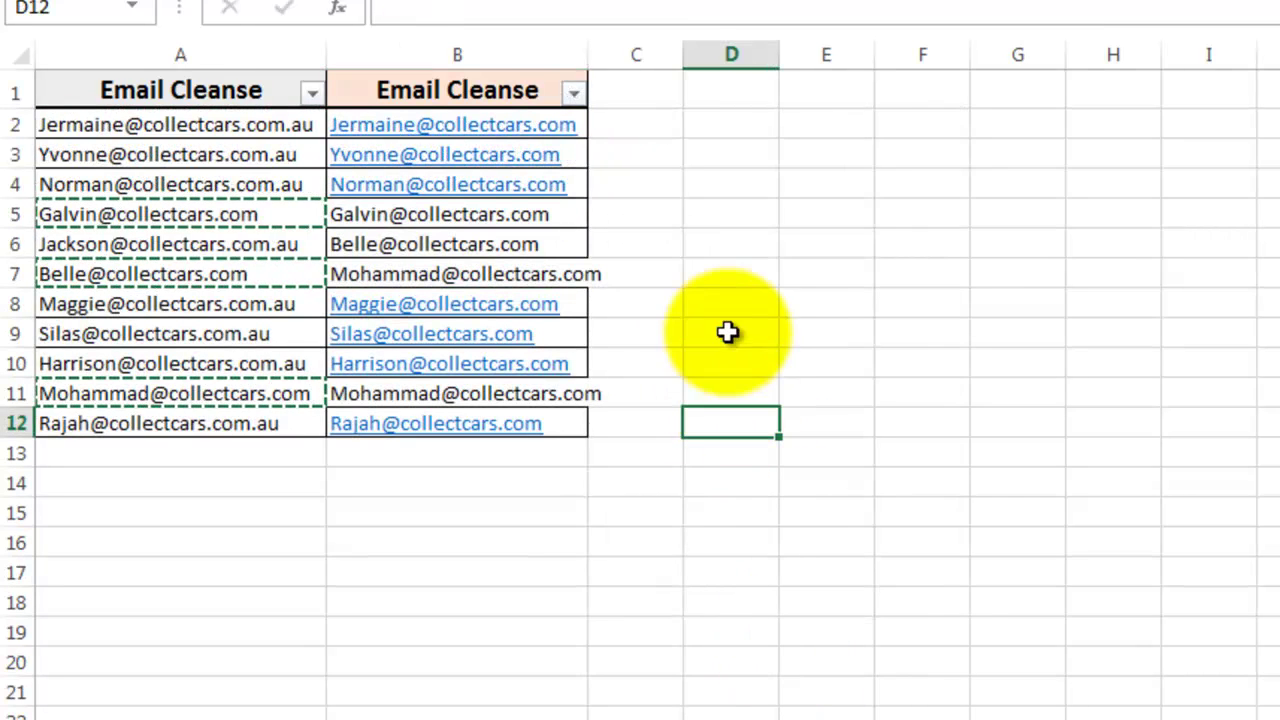
pyautogui.doubleClick(588, 52)
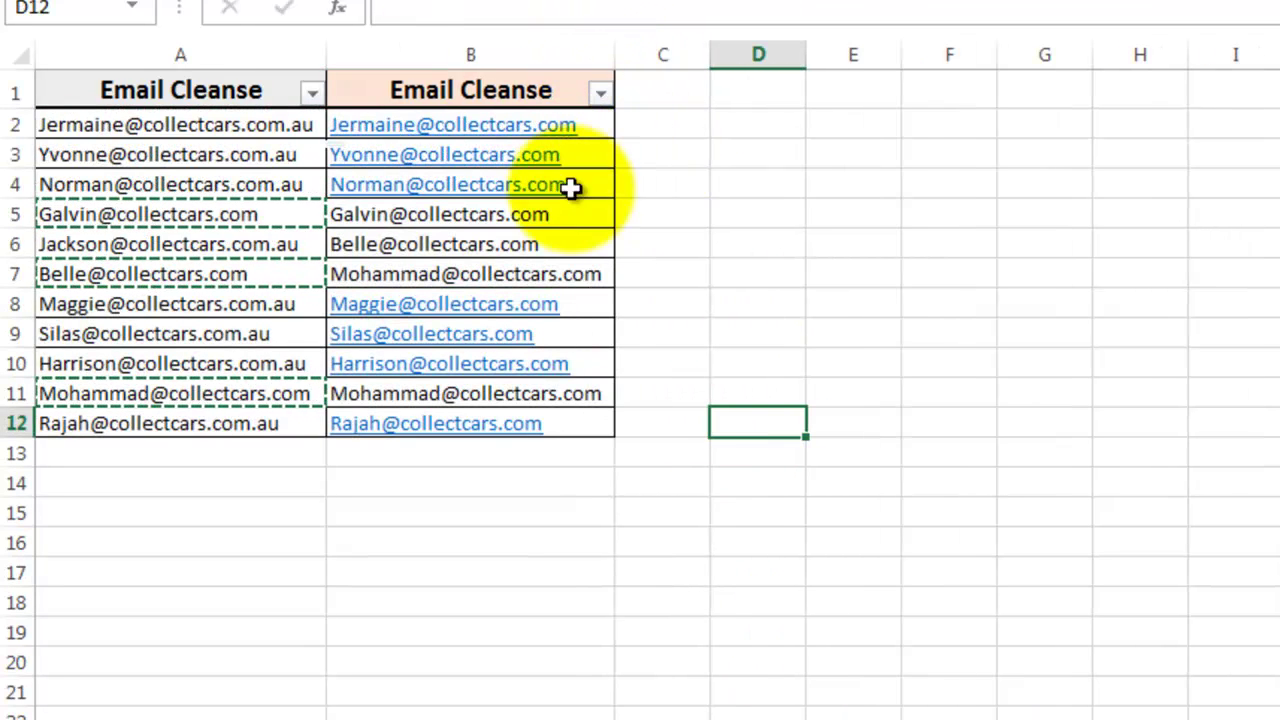
# Step: Copy the two-column email table A1:B12 into the main table's columns M and N
pyautogui.click(214, 86)
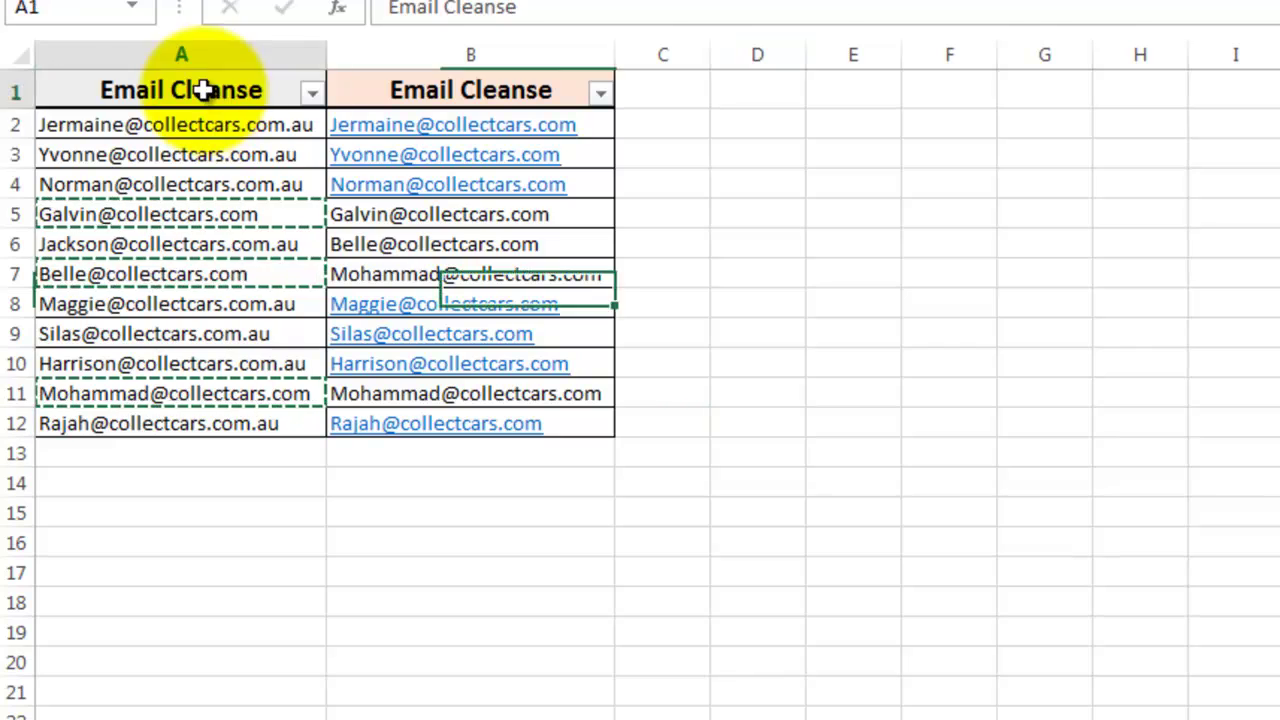
pyautogui.keyDown('shift'); pyautogui.click(486, 423); pyautogui.keyUp('shift')
pyautogui.hotkey('ctrl', 'c')
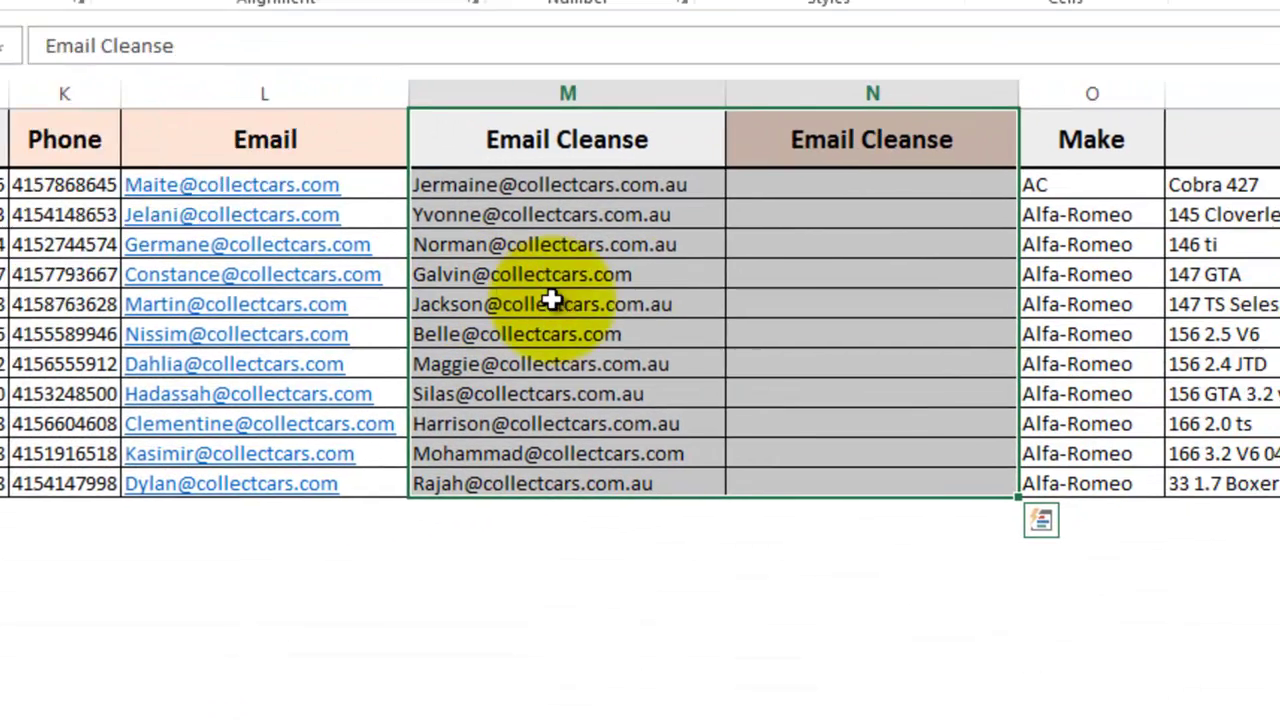
pyautogui.hotkey('ctrl', 'v')
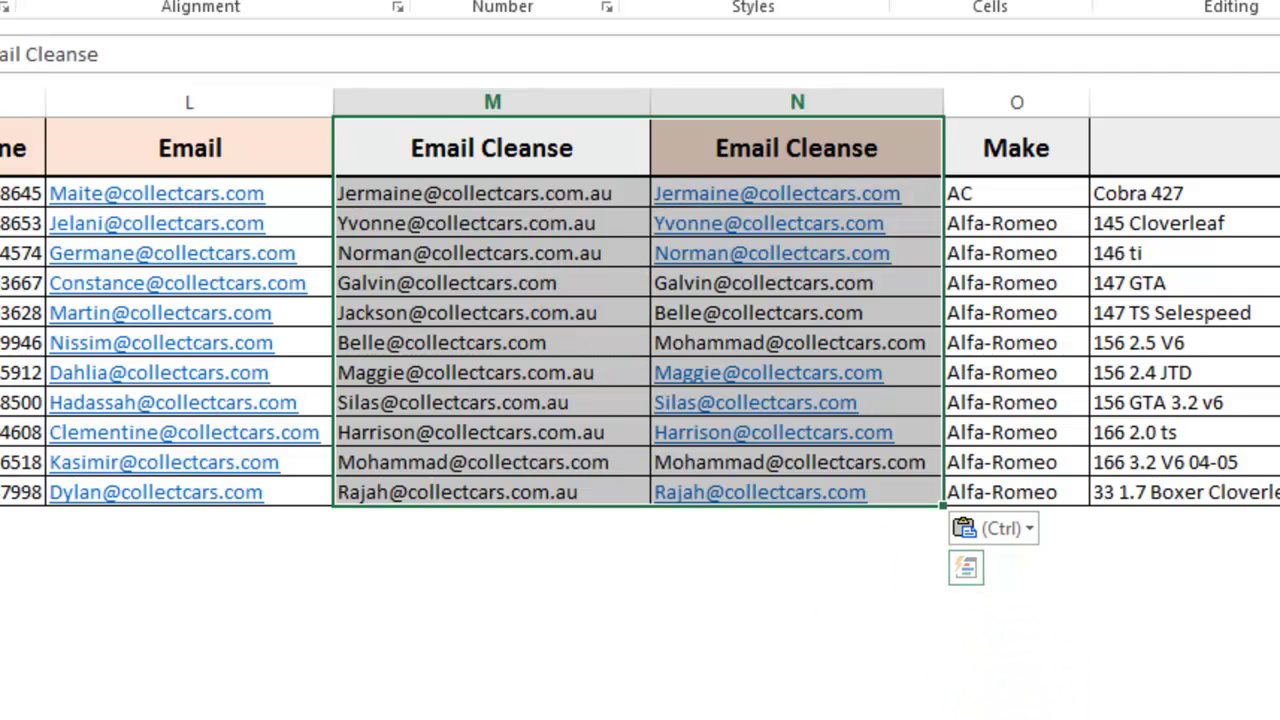
# Step: Enter 'AC Cobra 427' as the first Make and Model example and Flash Fill the column
pyautogui.hscroll(5, 640, 300)
pyautogui.hscroll(2, 640, 300)
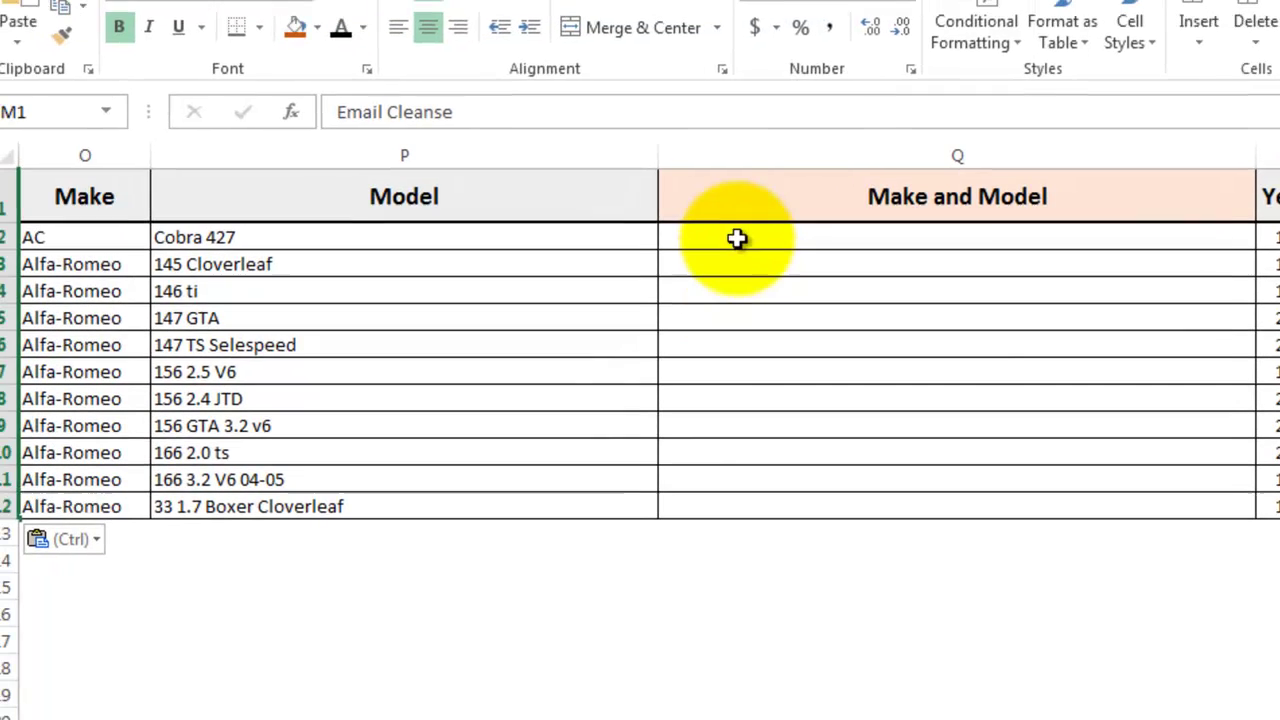
pyautogui.click(535, 213)
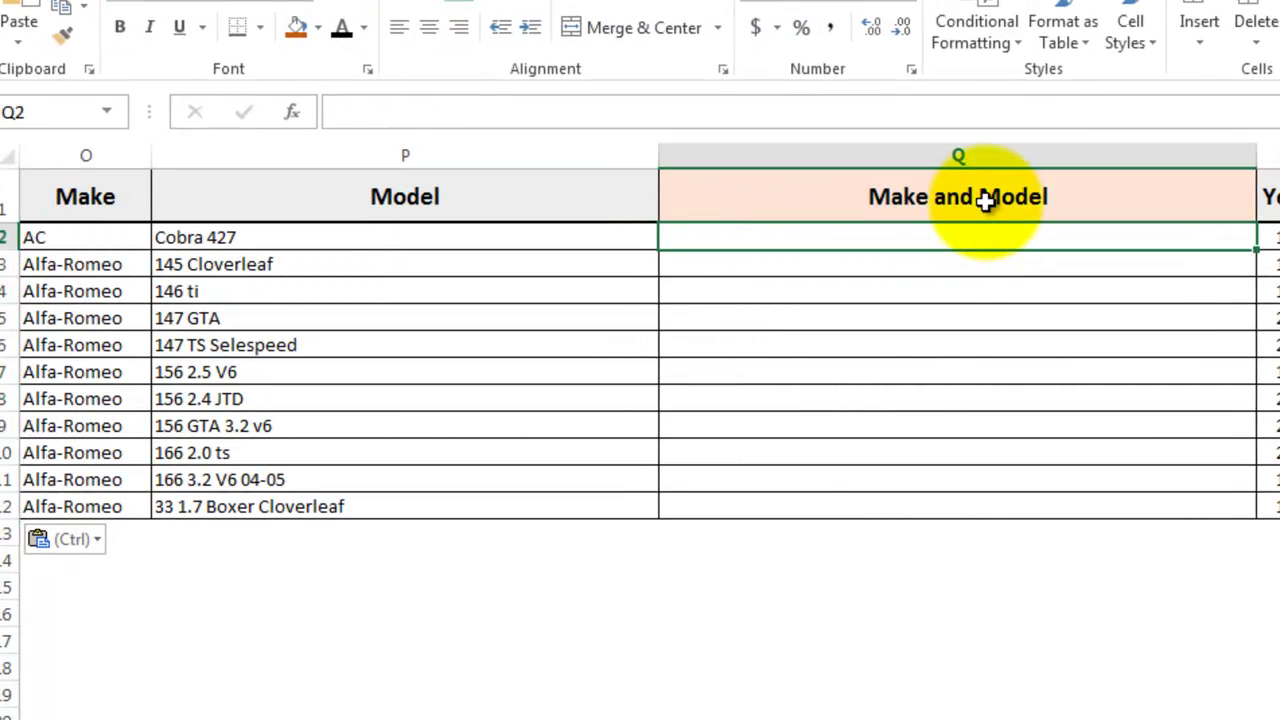
pyautogui.write('AC')
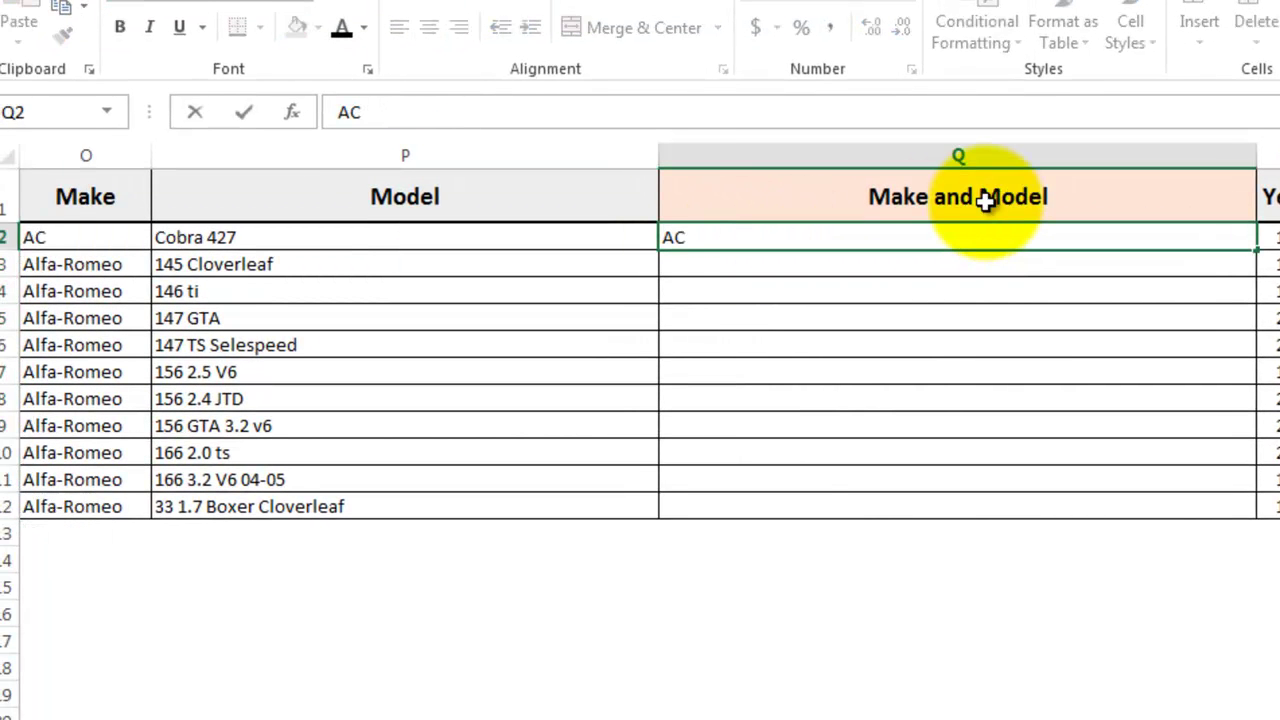
pyautogui.write(' Cobra')
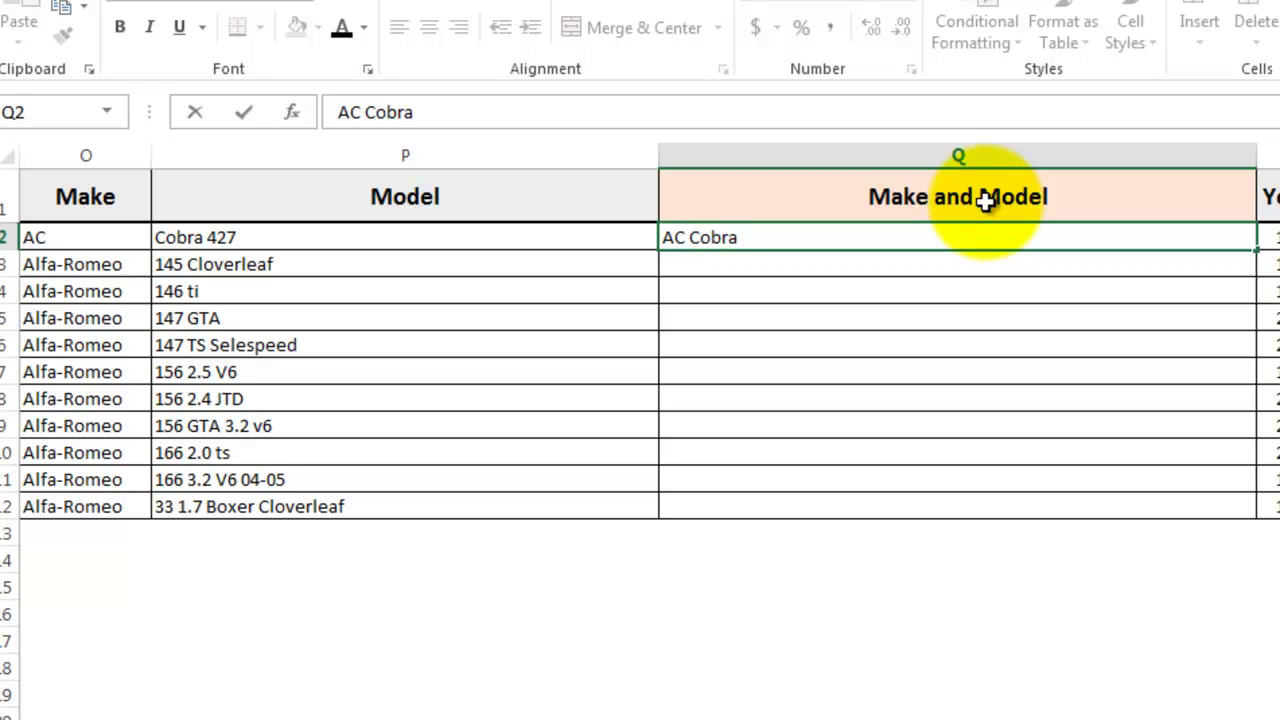
pyautogui.write(' 427')
pyautogui.hotkey('ctrl', 'Return')
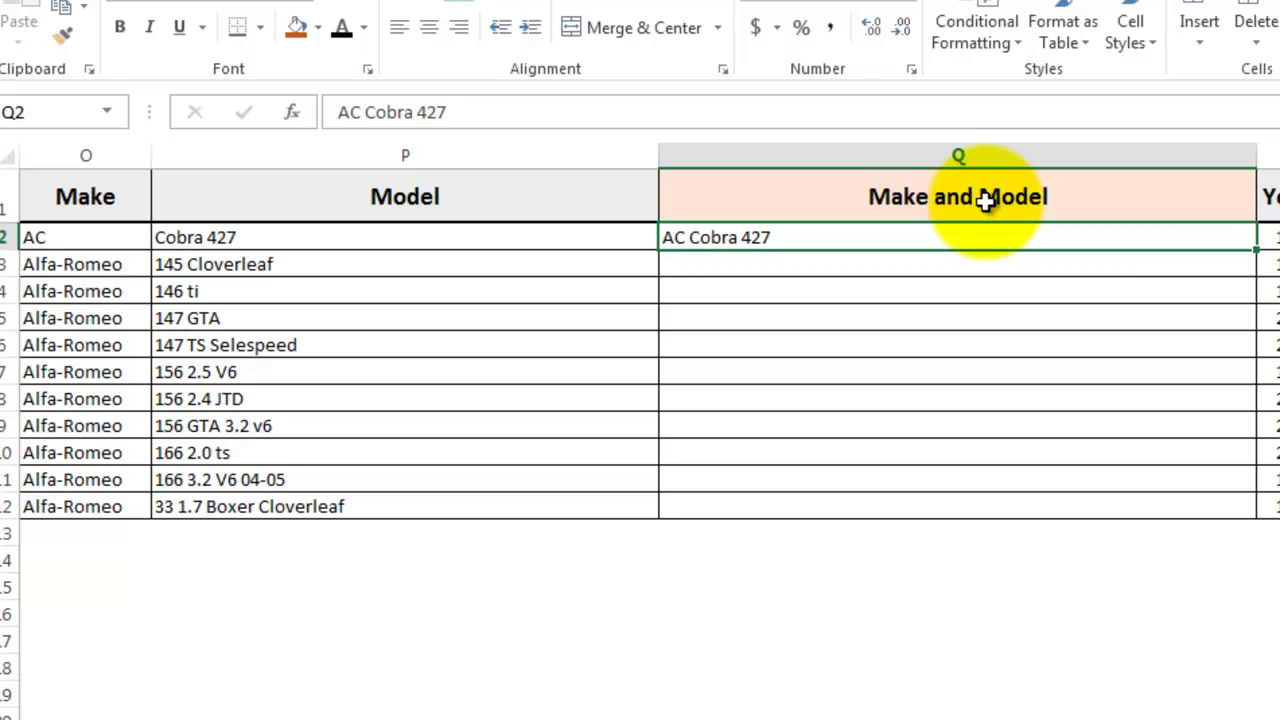
pyautogui.hotkey('ctrl', 'e')
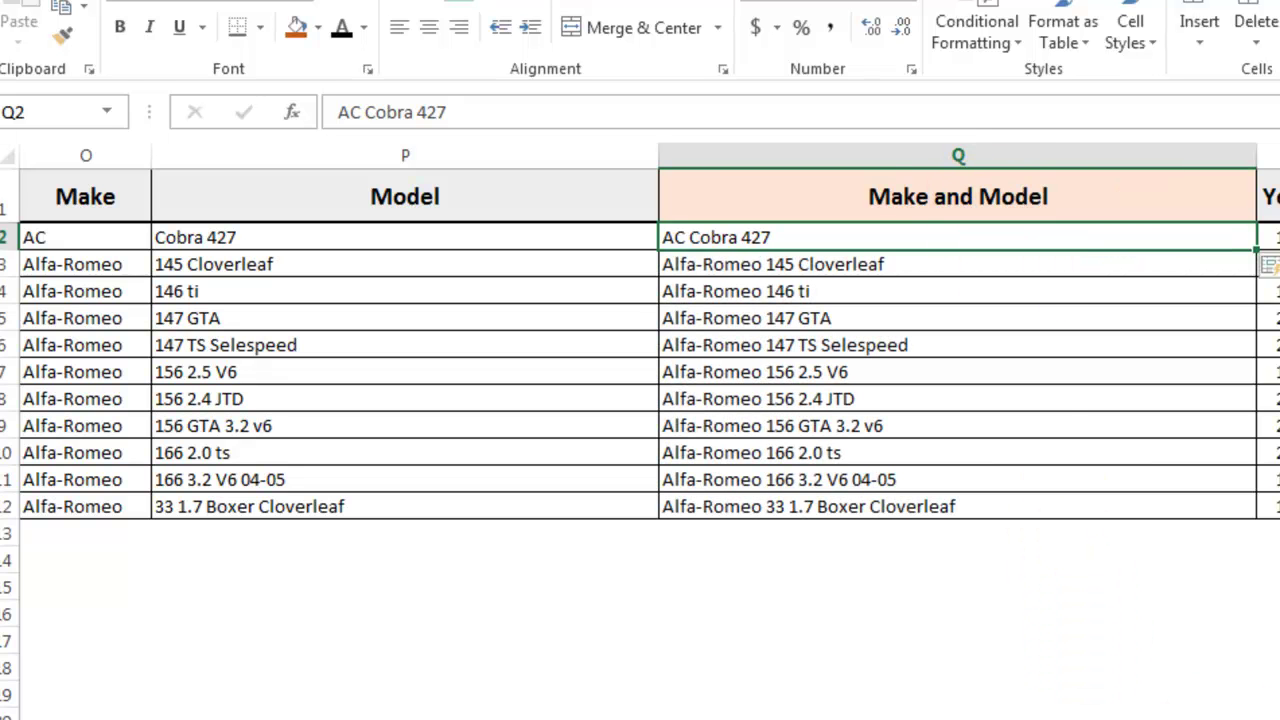
pyautogui.hscroll(5, 650, 330)
# Step: Format the Date of Sale values S2:S12 as Long Date
pyautogui.hscroll(-2, 650, 330)
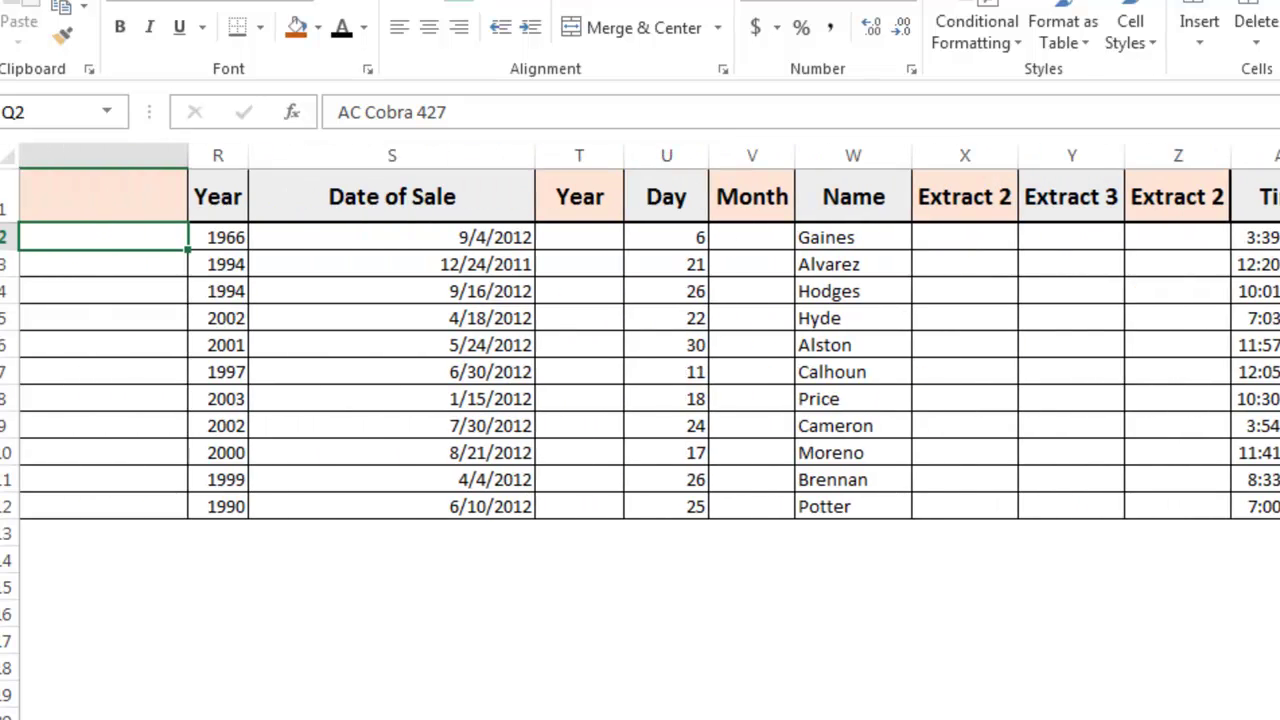
pyautogui.hscroll(1, 650, 330)
pyautogui.click(580, 588)
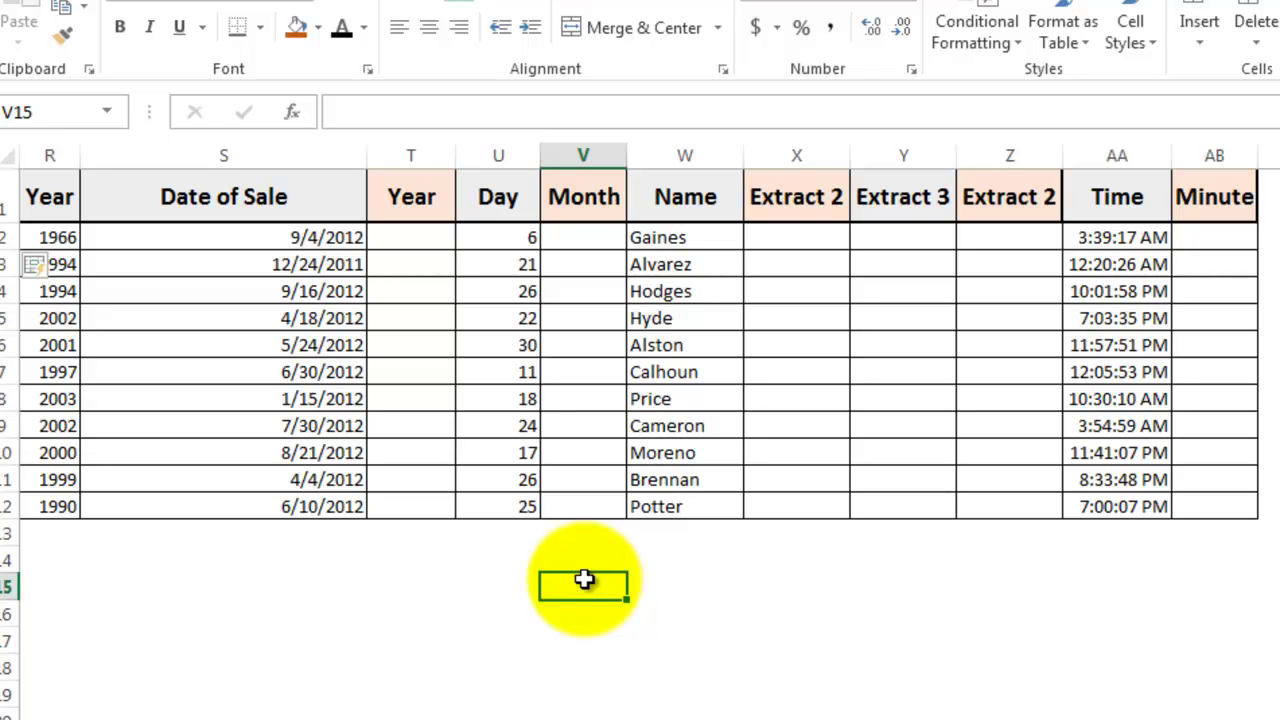
pyautogui.click(357, 238)
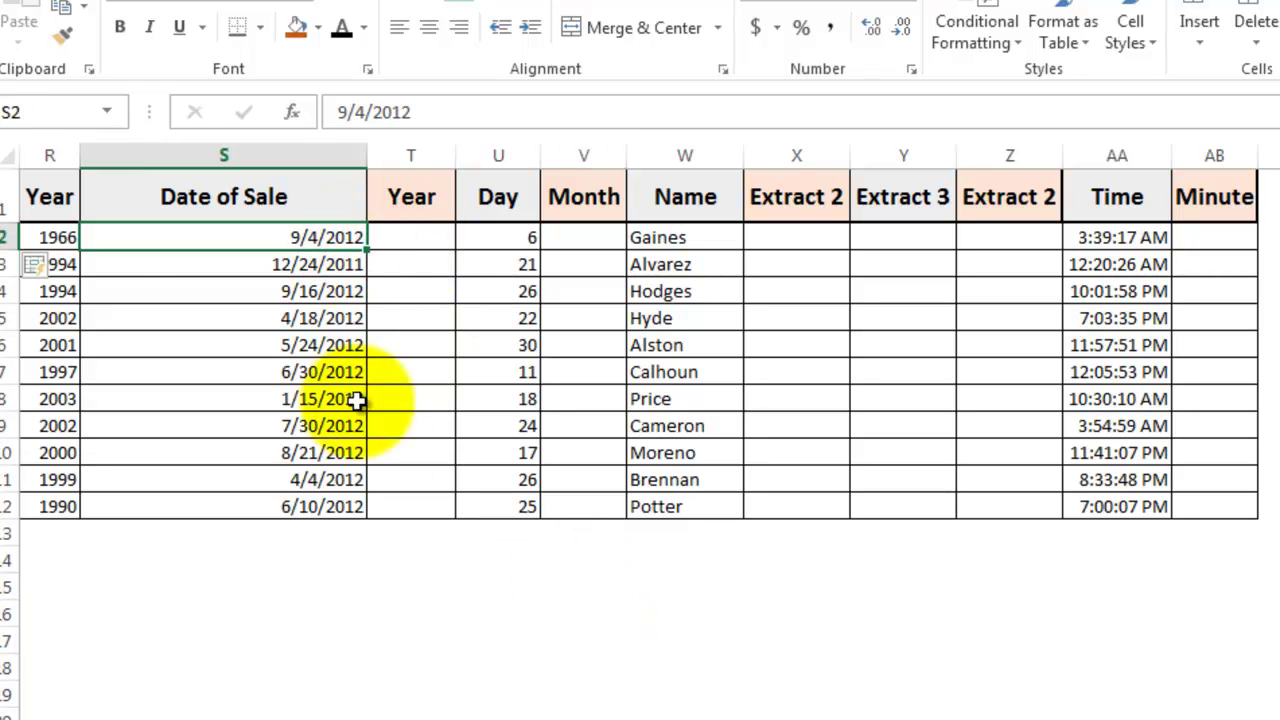
pyautogui.keyDown('shift'); pyautogui.click(357, 507); pyautogui.keyUp('shift')
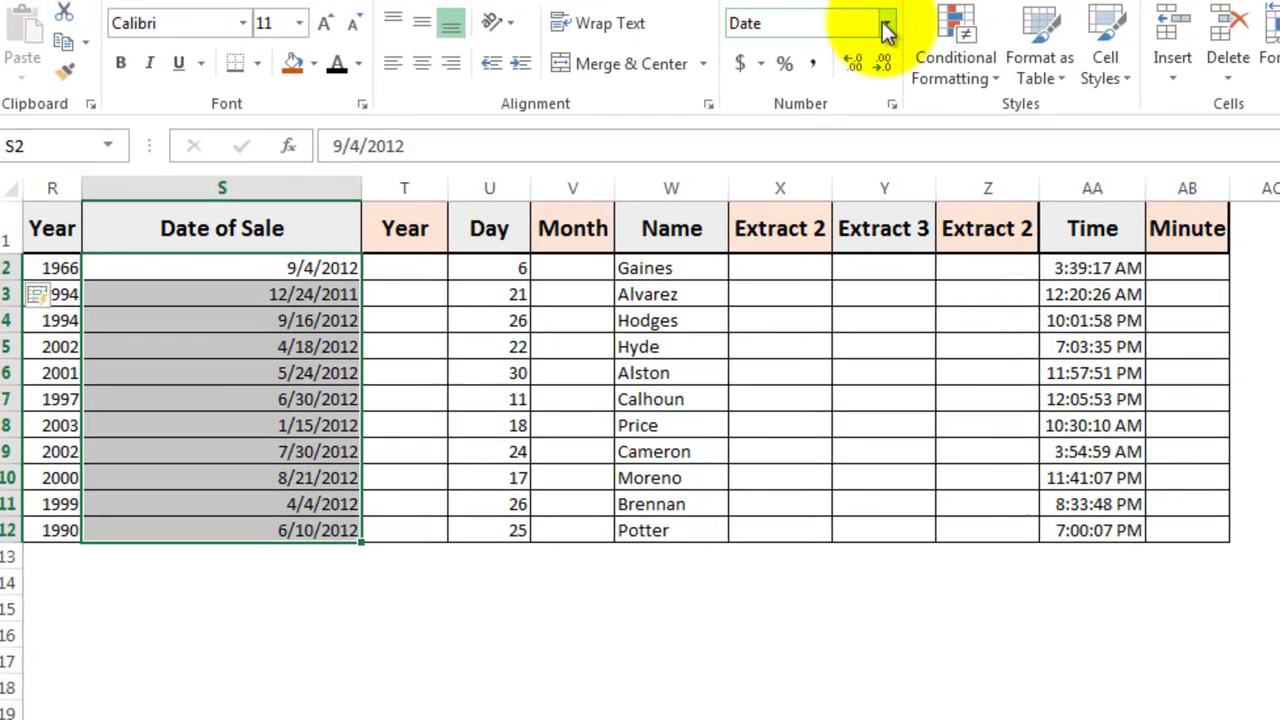
pyautogui.click(907, 0)
pyautogui.click(835, 360)
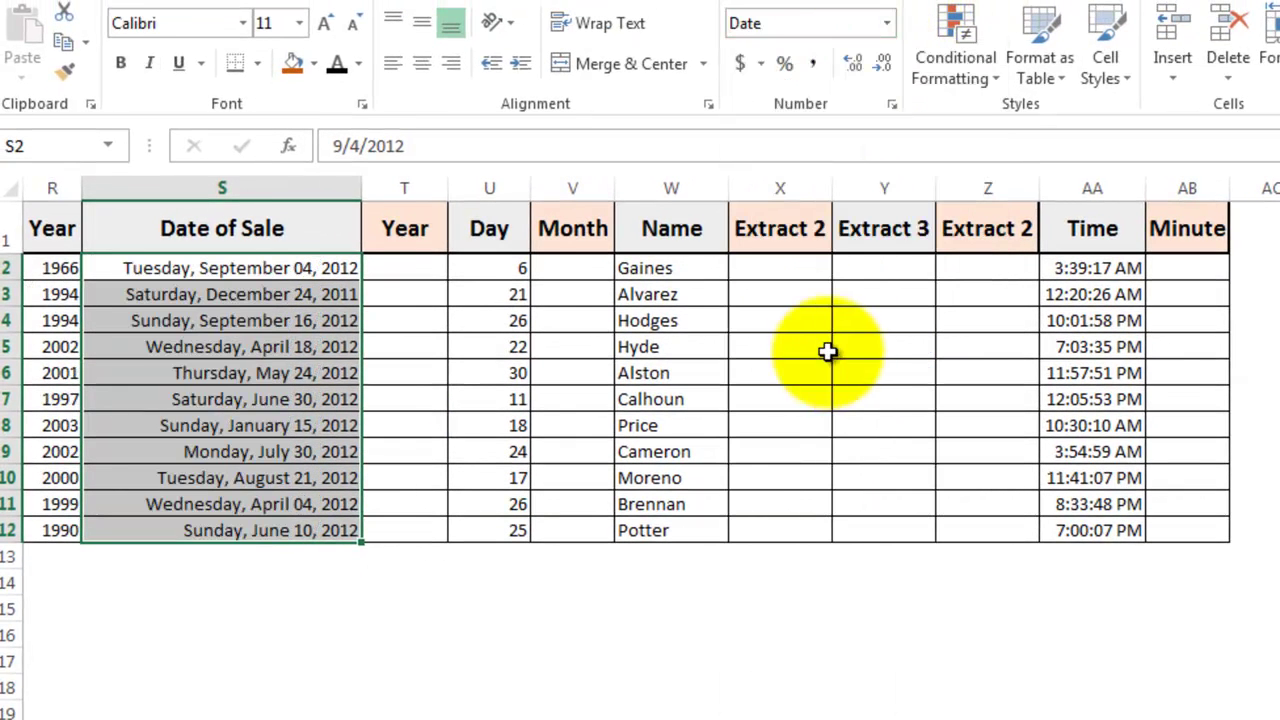
# Step: Enter 2012 as the first Year example and Flash Fill the remaining years
pyautogui.click(424, 268)
pyautogui.write('2012')
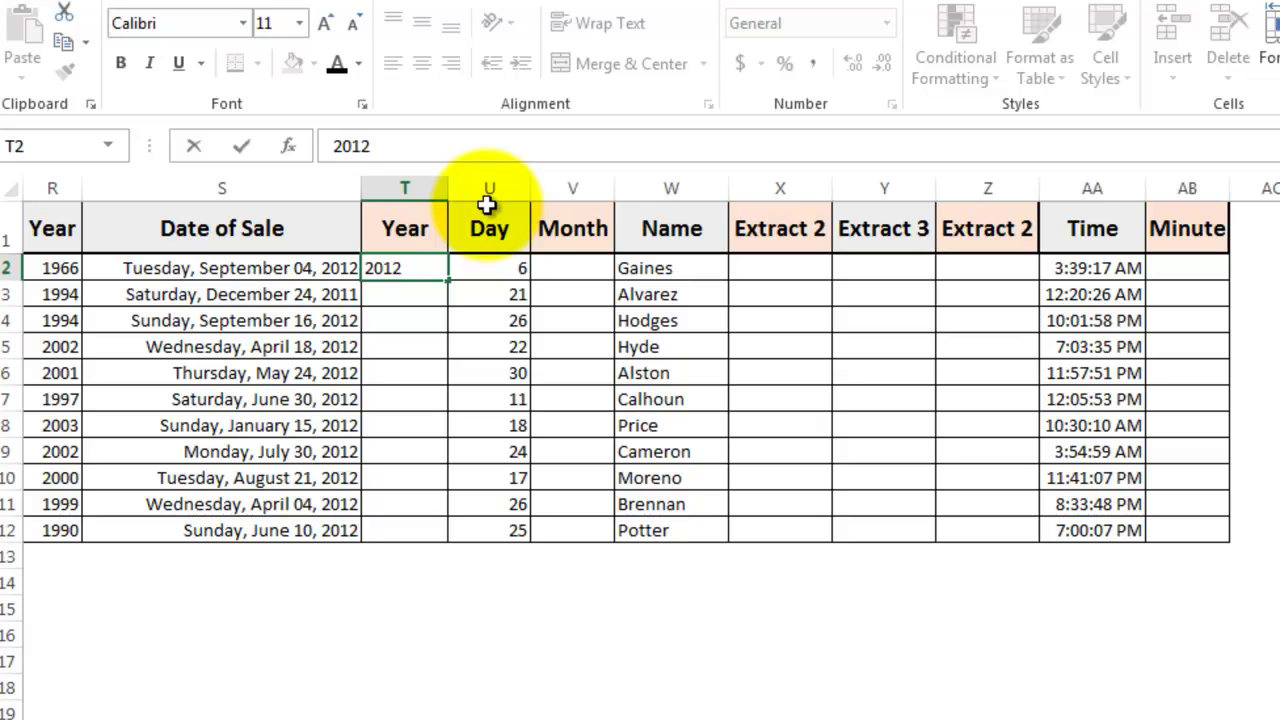
pyautogui.press('Return')
pyautogui.press('Up')
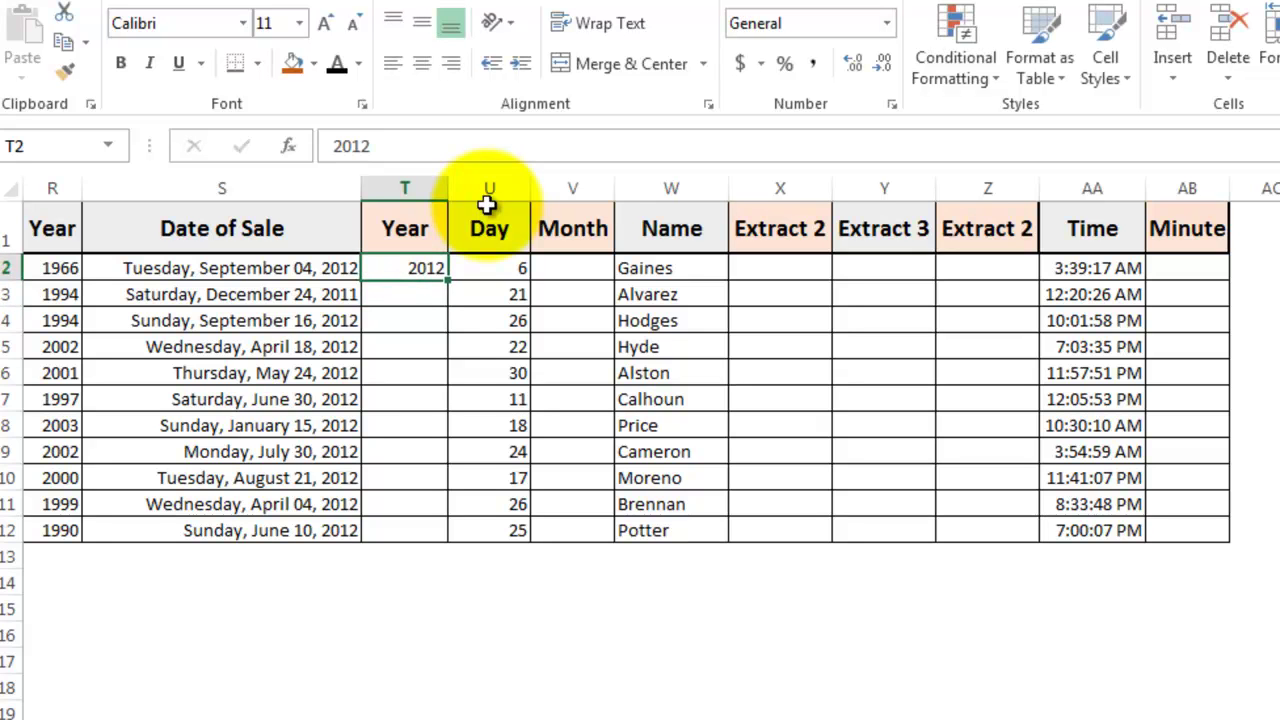
pyautogui.hotkey('ctrl', 'e')
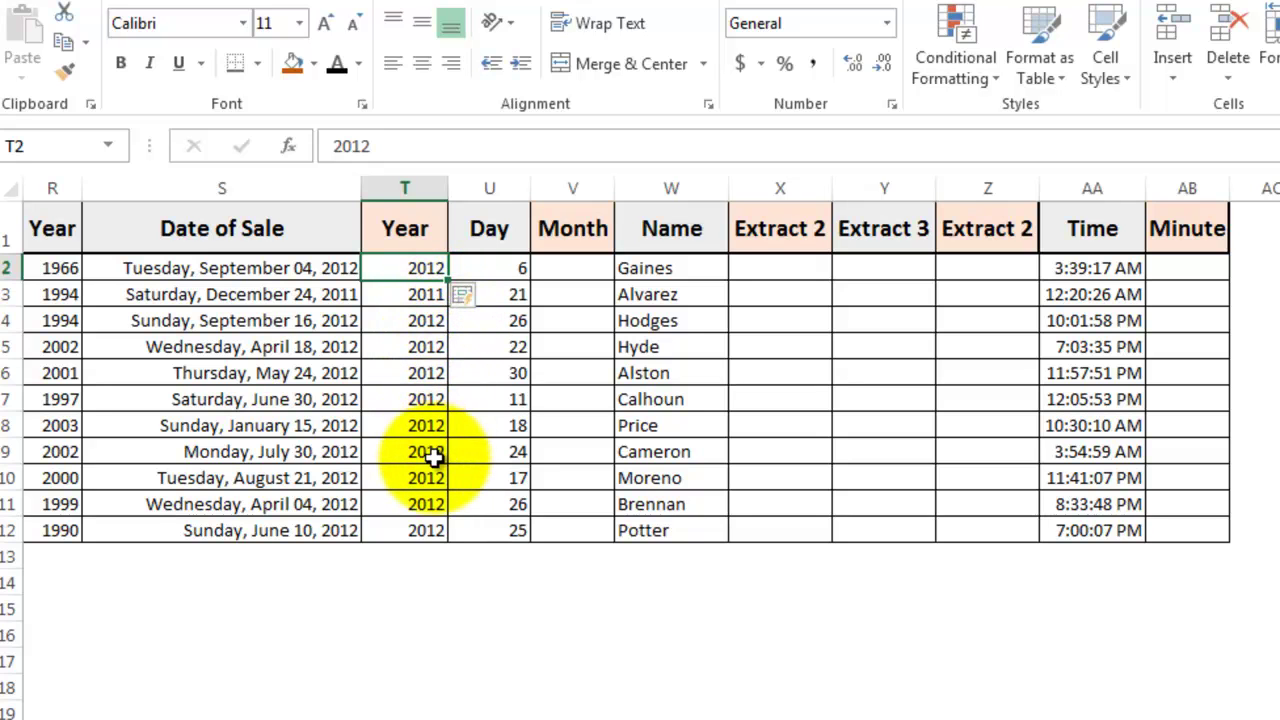
# Step: Enter 1-6, 1-21 and 1-26 as Month examples and Flash Fill the remaining January dates
pyautogui.click(450, 588)
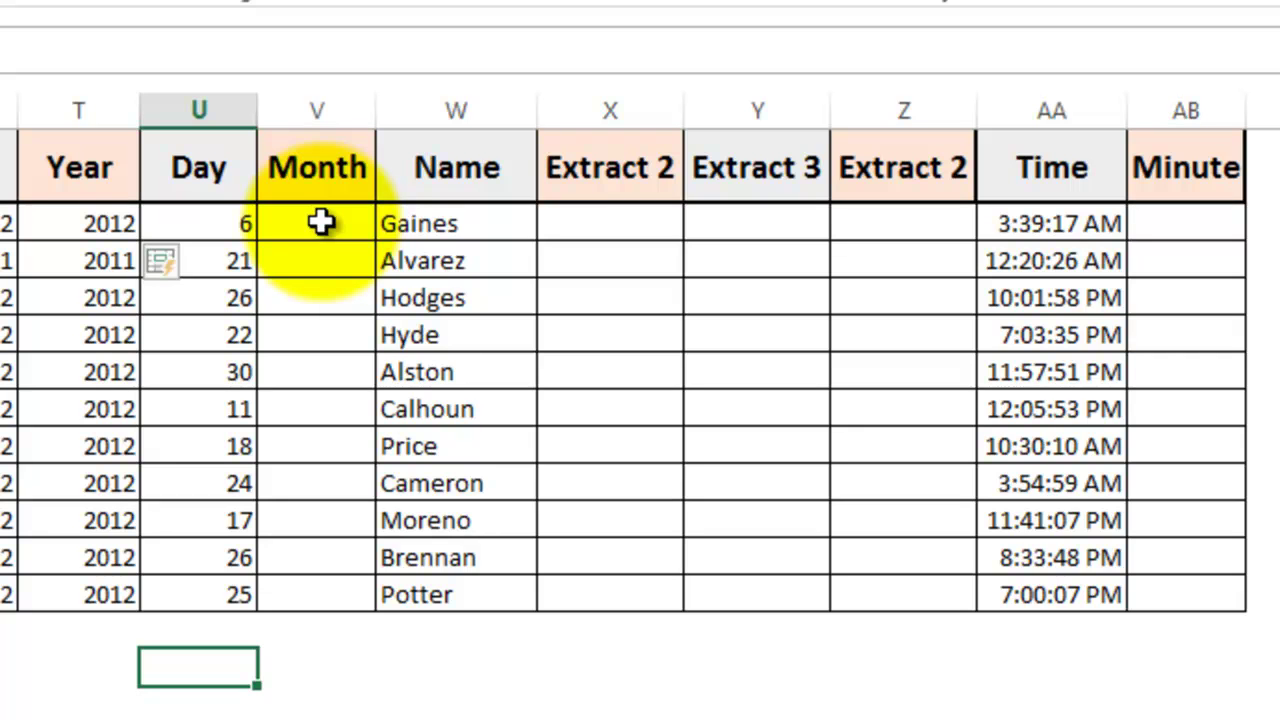
pyautogui.click(320, 222)
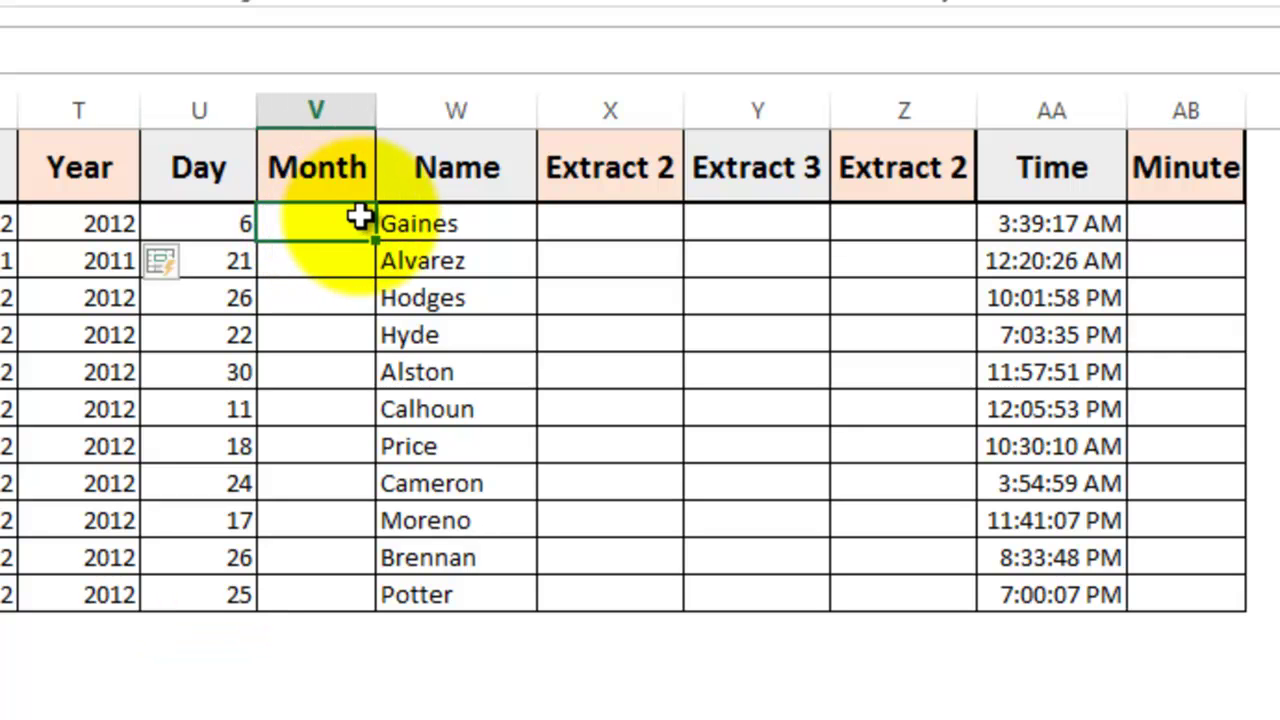
pyautogui.write('1')
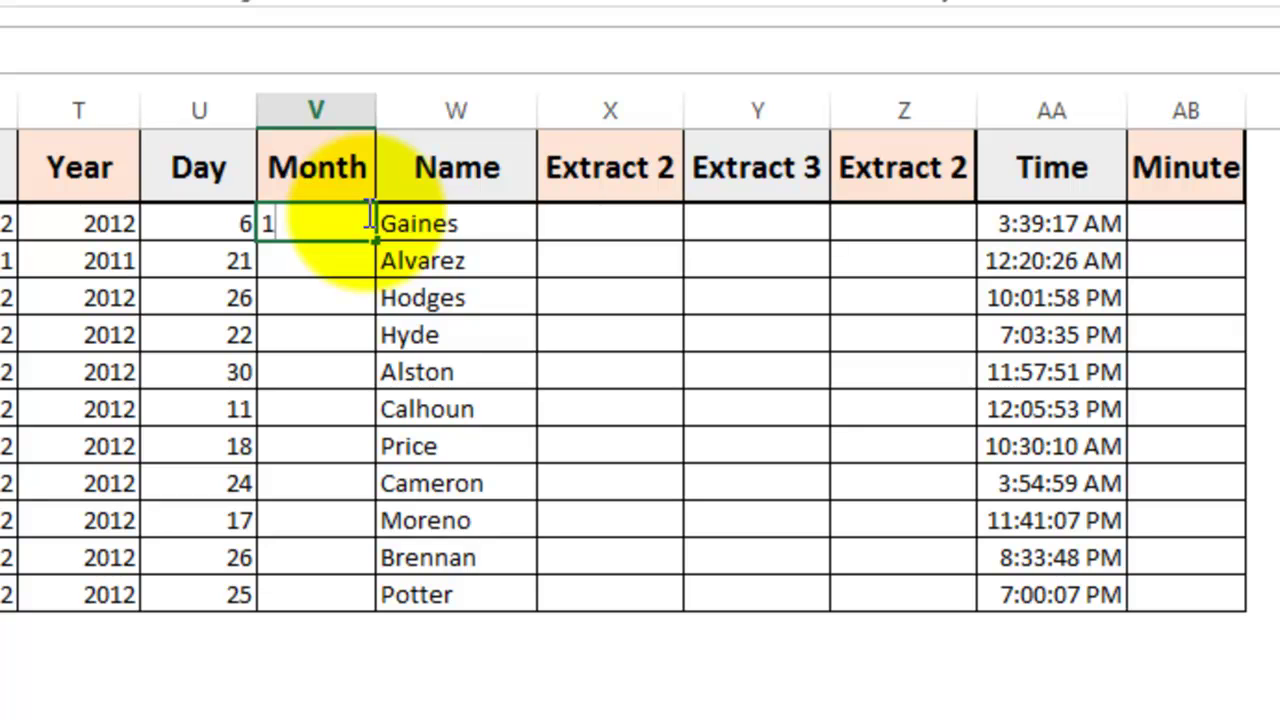
pyautogui.write('-6')
pyautogui.hotkey('ctrl', 'Return')
pyautogui.press('Down')
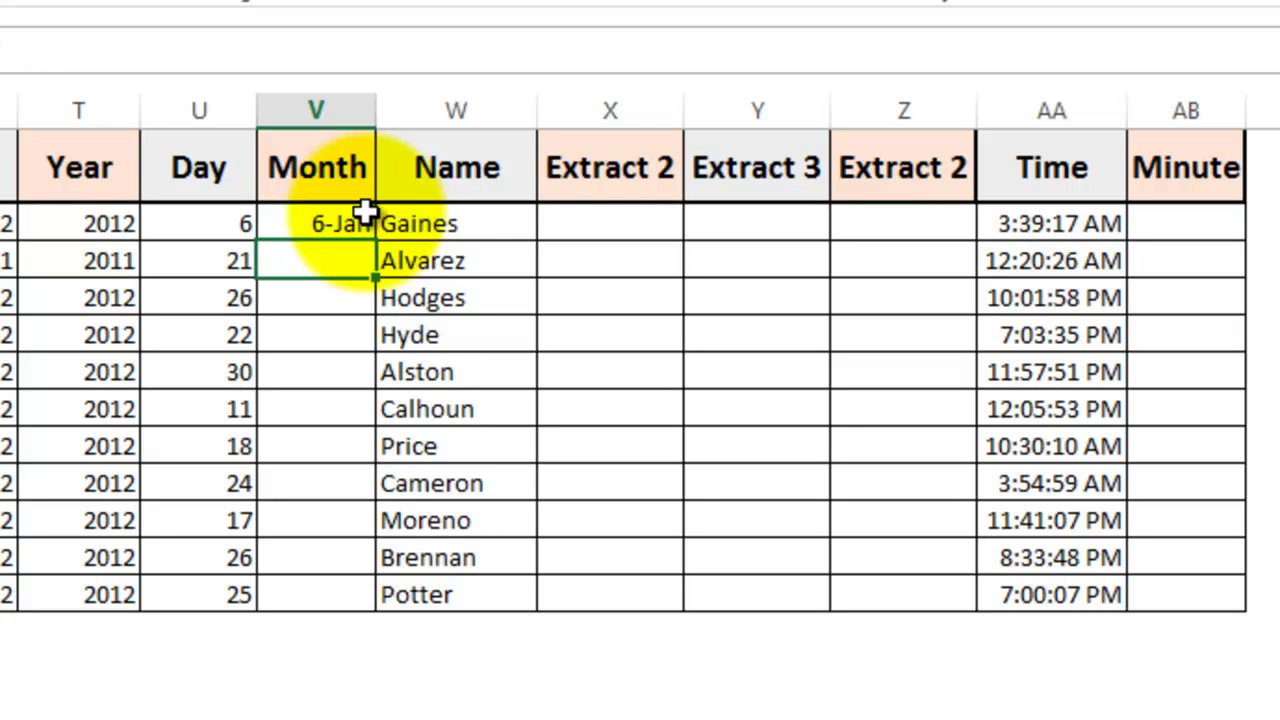
pyautogui.write('1-21')
pyautogui.press('Return')
pyautogui.write('1-26')
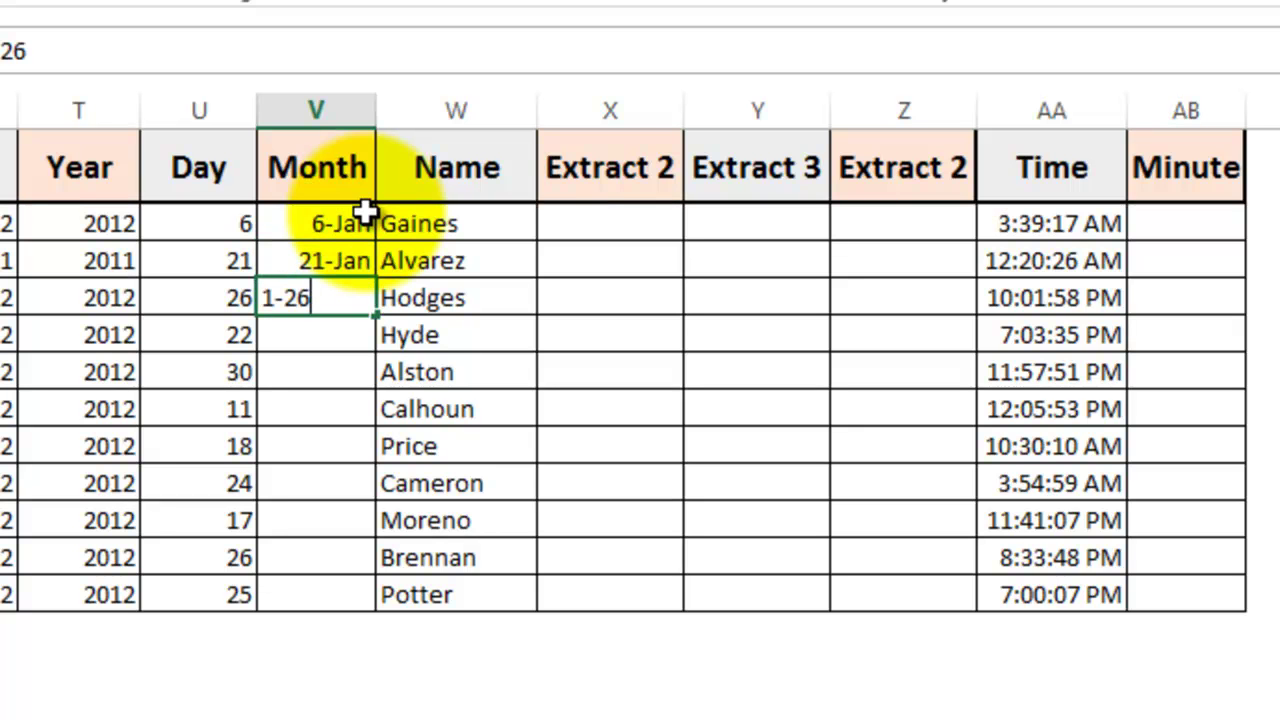
pyautogui.hotkey('ctrl', 'Return')
pyautogui.hotkey('ctrl', 'e')
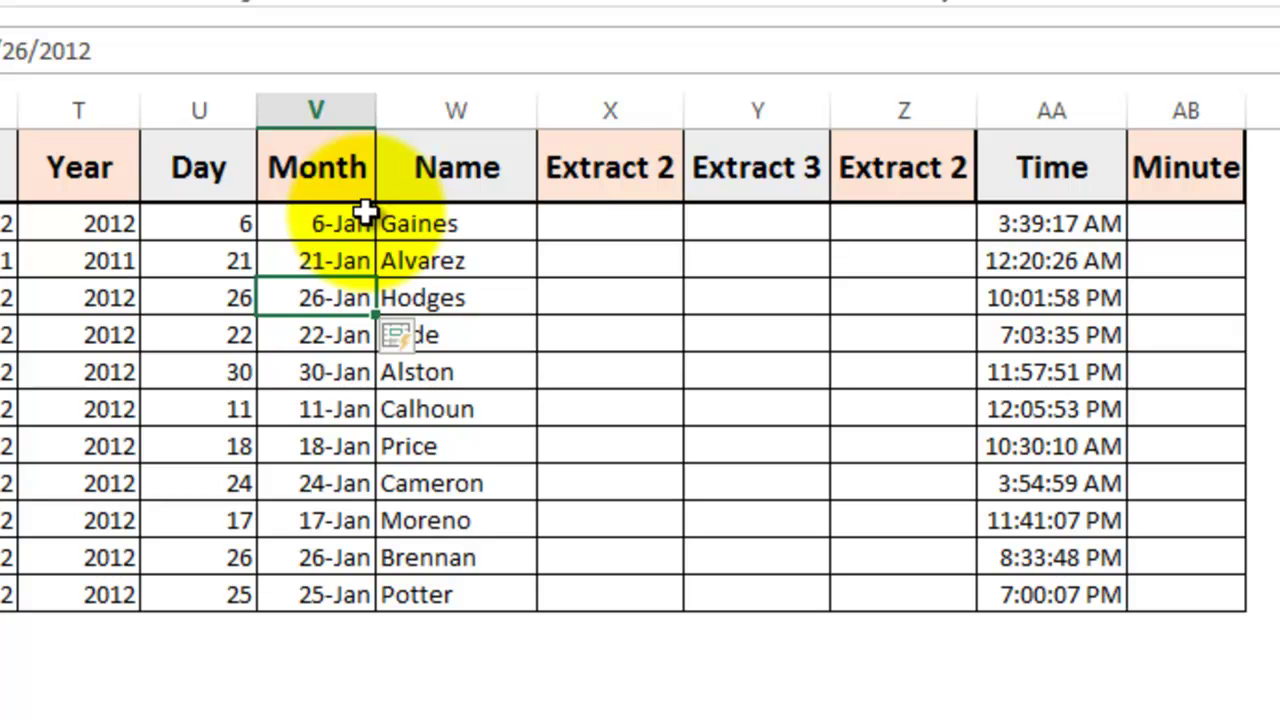
# Step: Enter Ga and Al in Extract 2 and accept the suggested two-letter surname extracts
pyautogui.click(624, 220)
pyautogui.write('Ga')
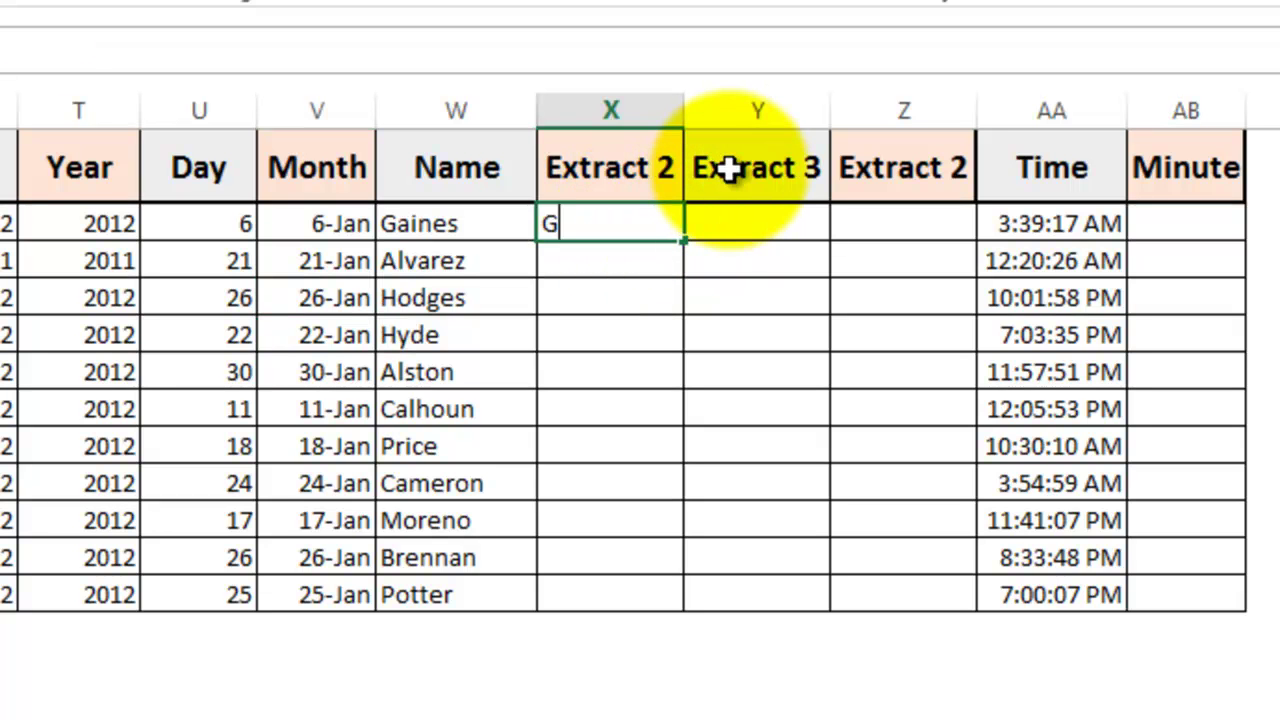
pyautogui.press('Return')
pyautogui.write('Al')
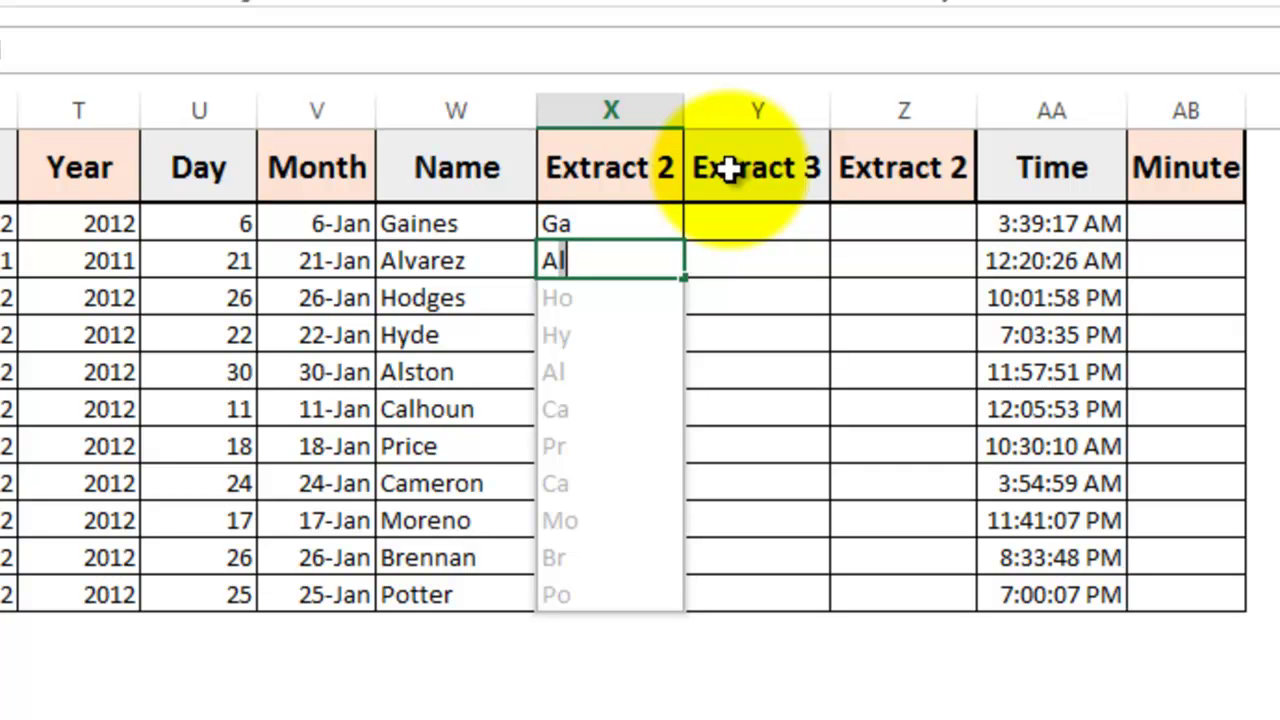
pyautogui.press('Return')
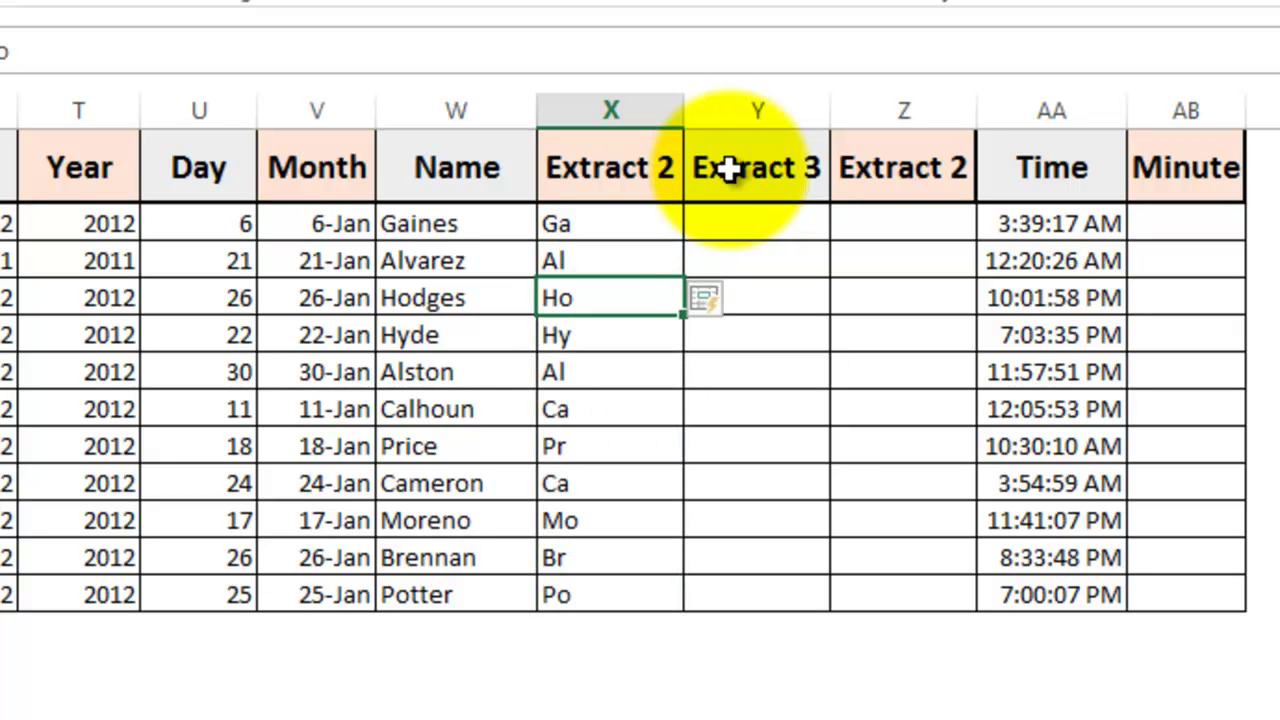
# Step: Enter Gai, Alv, Hod and Hyd in Extract 3, undoing the wrong suggestion, then Flash Fill
pyautogui.click(749, 212)
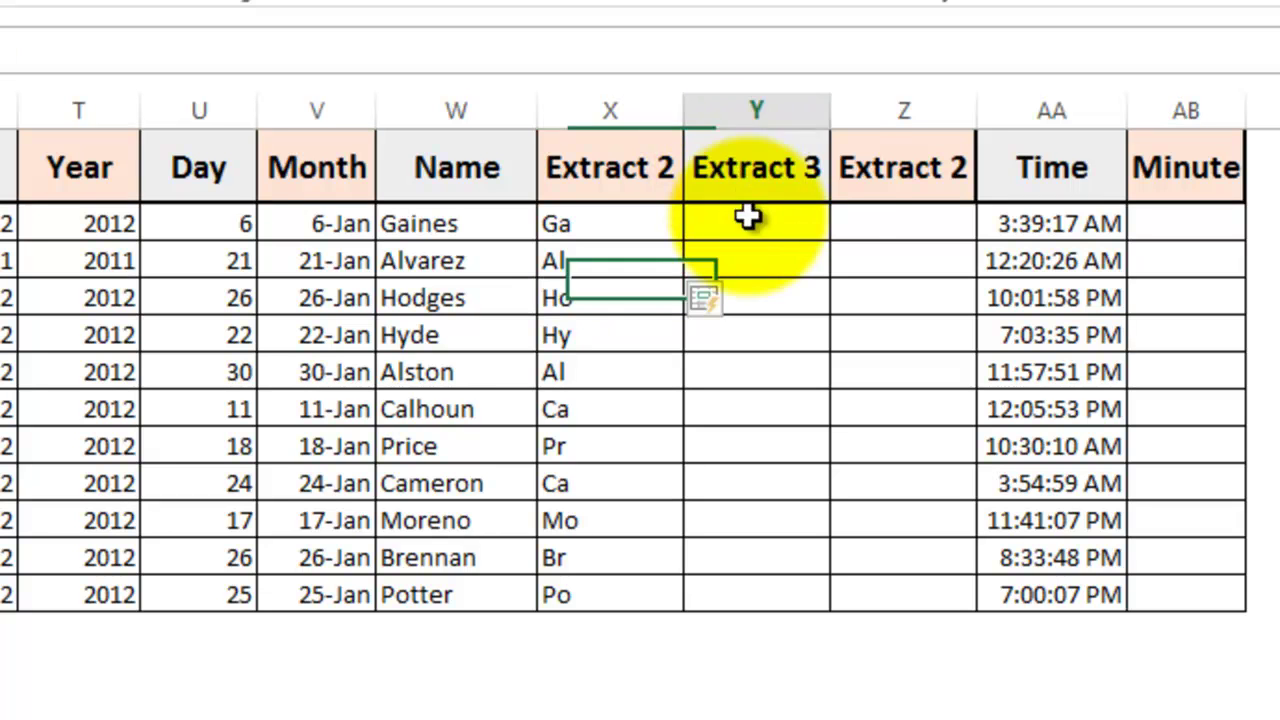
pyautogui.write('Gai')
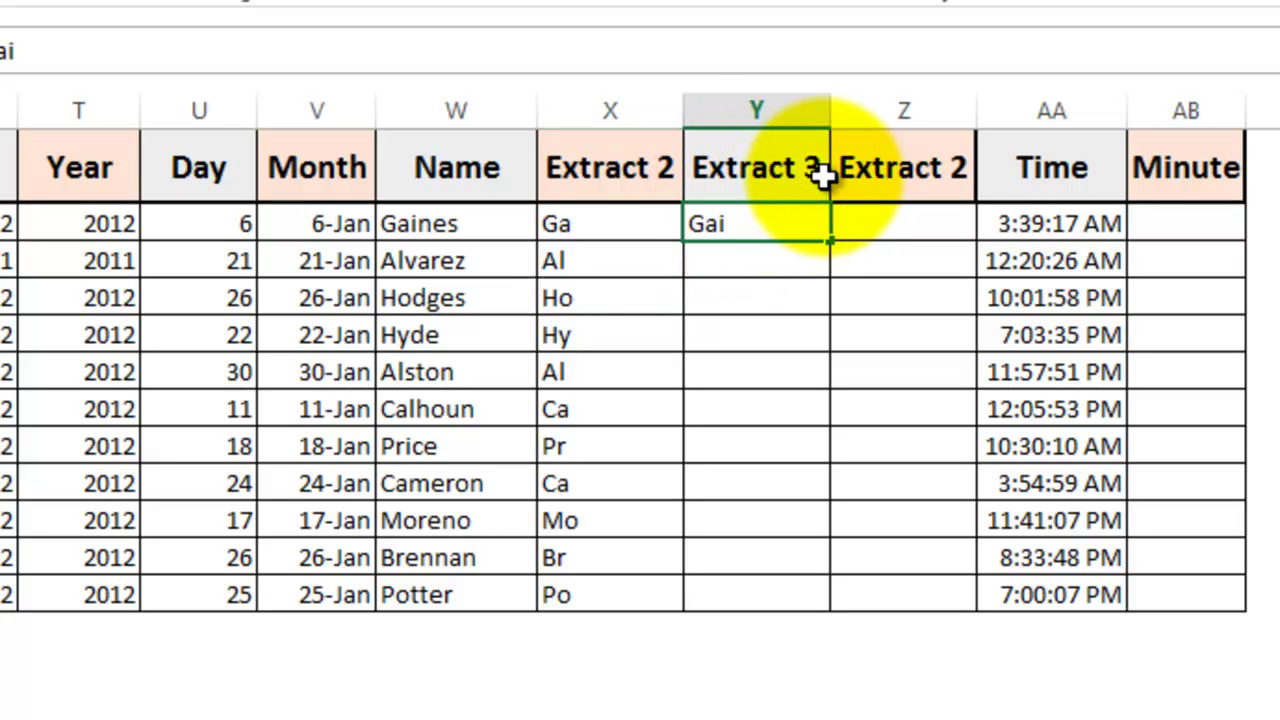
pyautogui.press('Return')
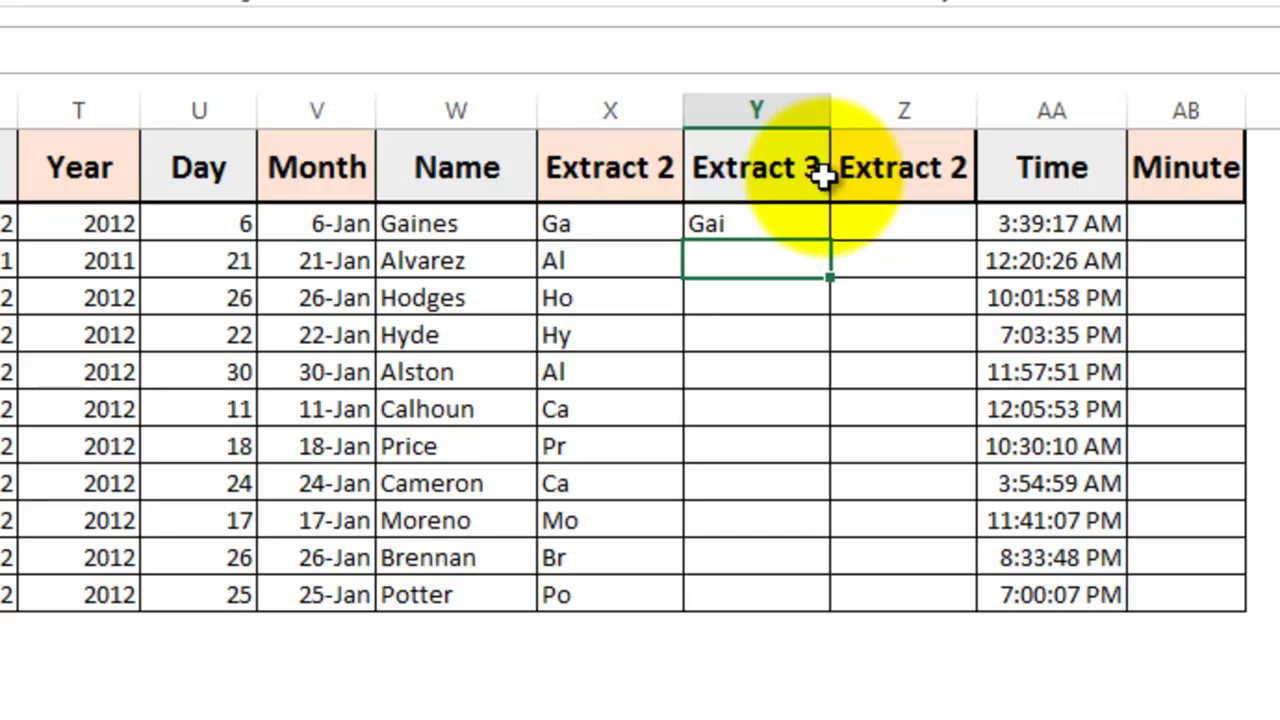
pyautogui.write('Alv')
pyautogui.press('Return')
pyautogui.write('Hod')
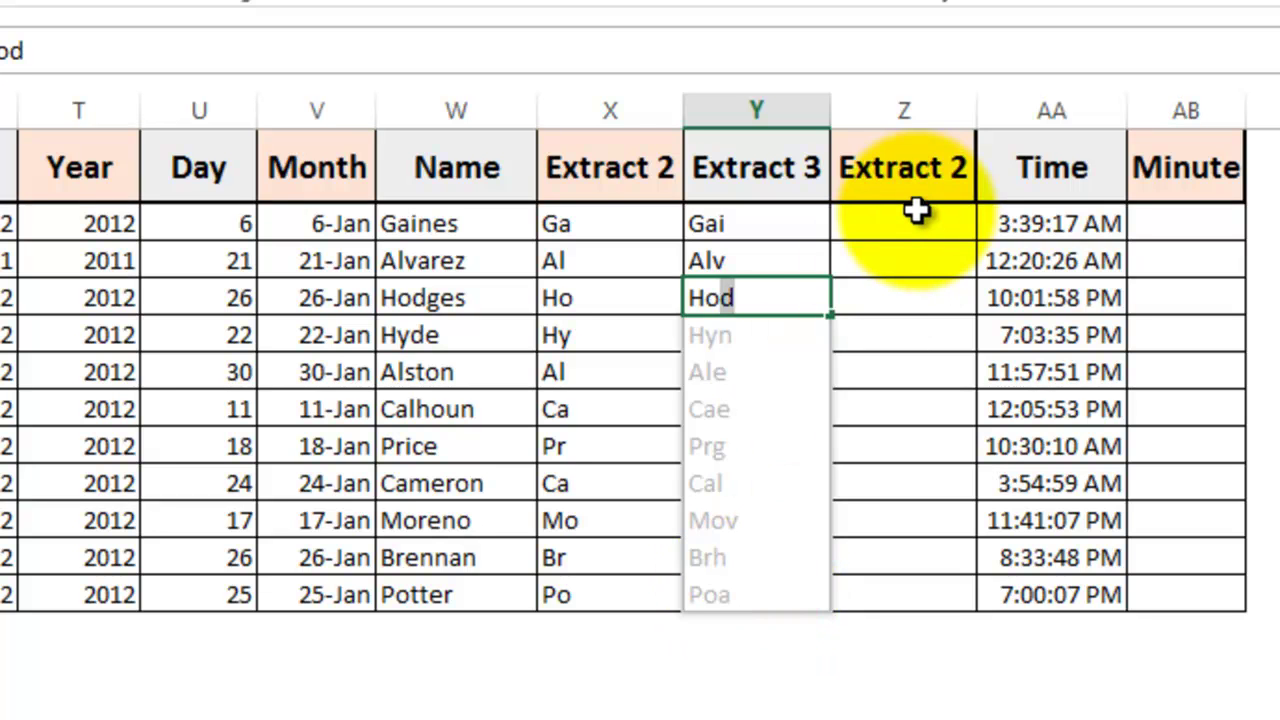
pyautogui.press('Return')
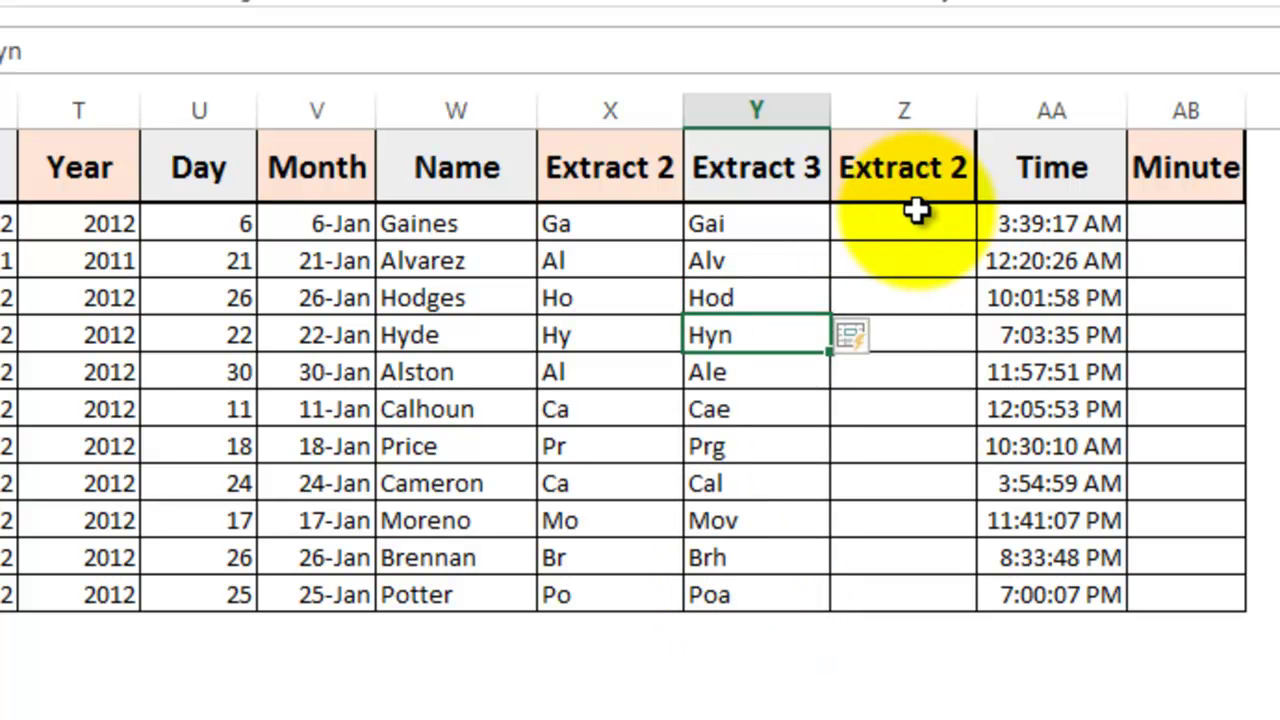
pyautogui.hotkey('ctrl', 'z')
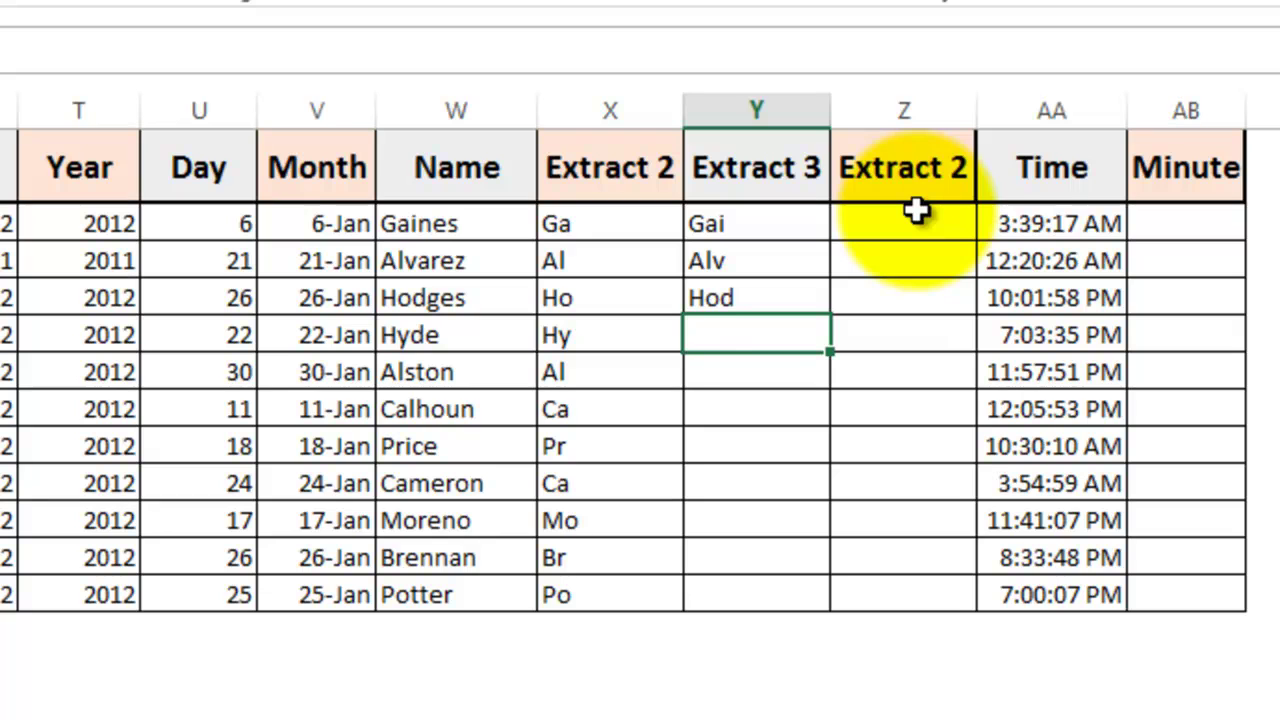
pyautogui.write('Hyd')
pyautogui.press('Return')
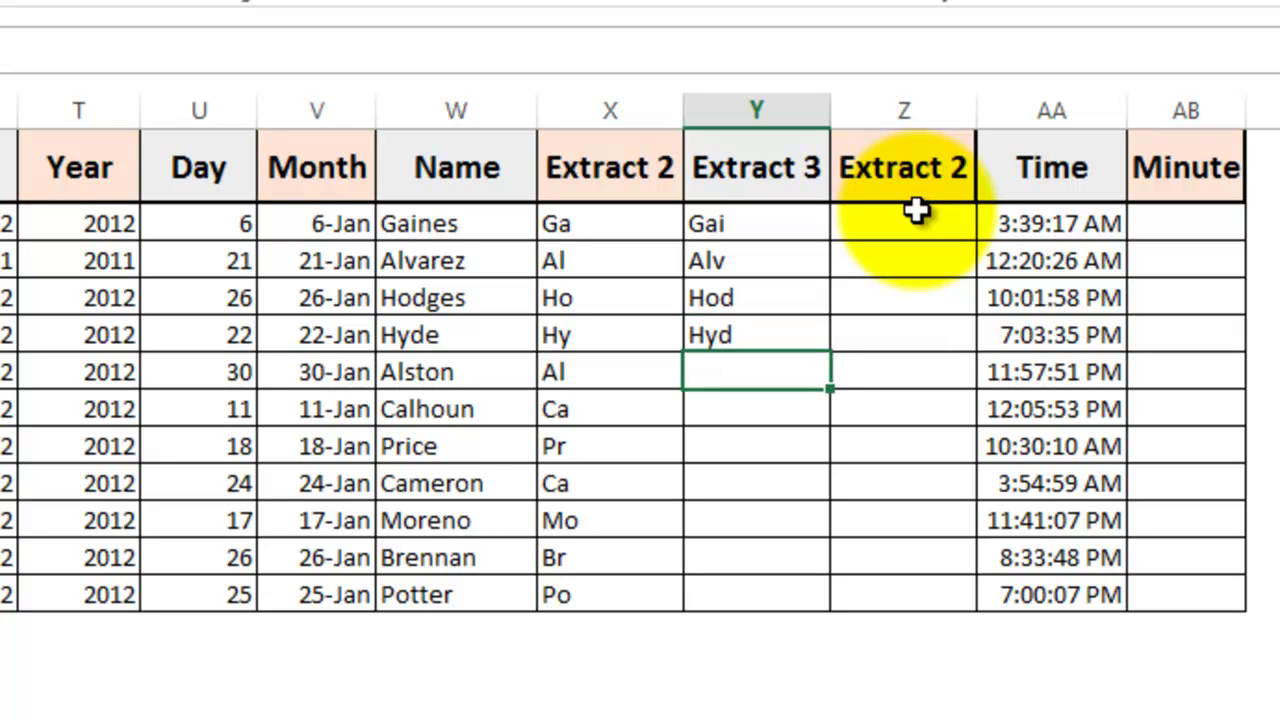
pyautogui.press('Up')
pyautogui.hotkey('ctrl', 'e')
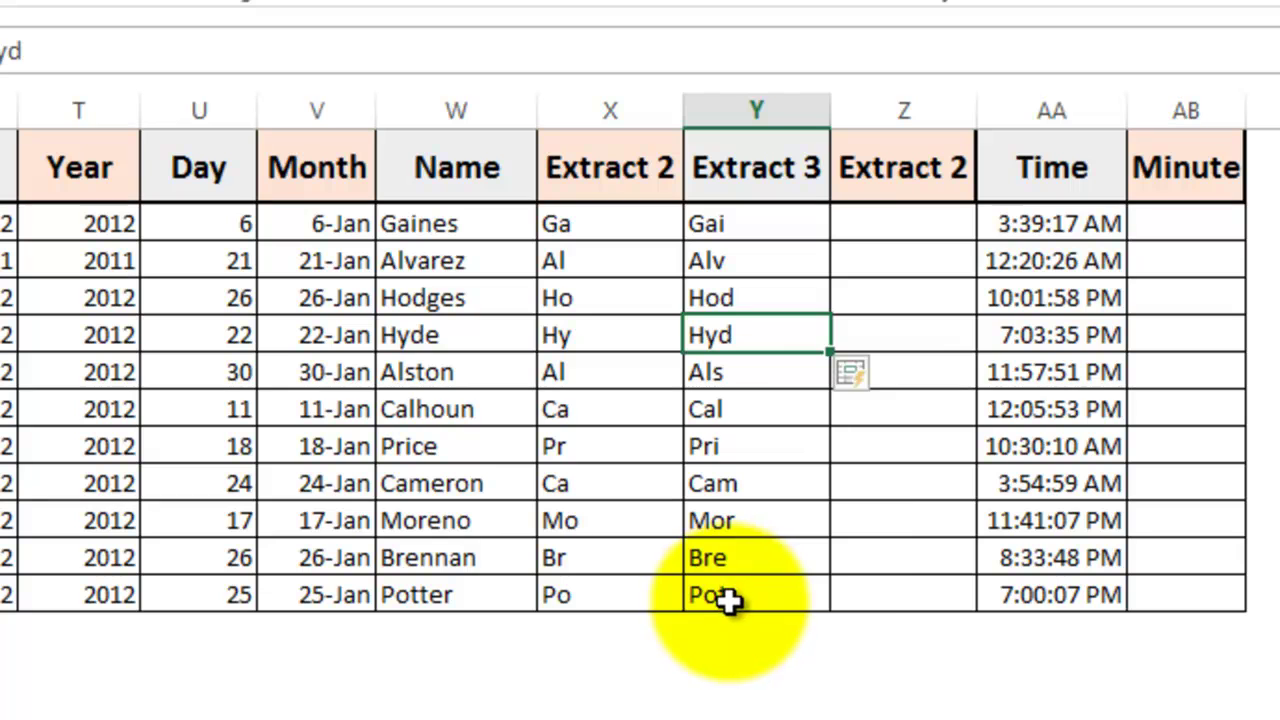
# Step: Enter the surname endings es, ez and es in the first three cells of column Z
pyautogui.click(920, 223)
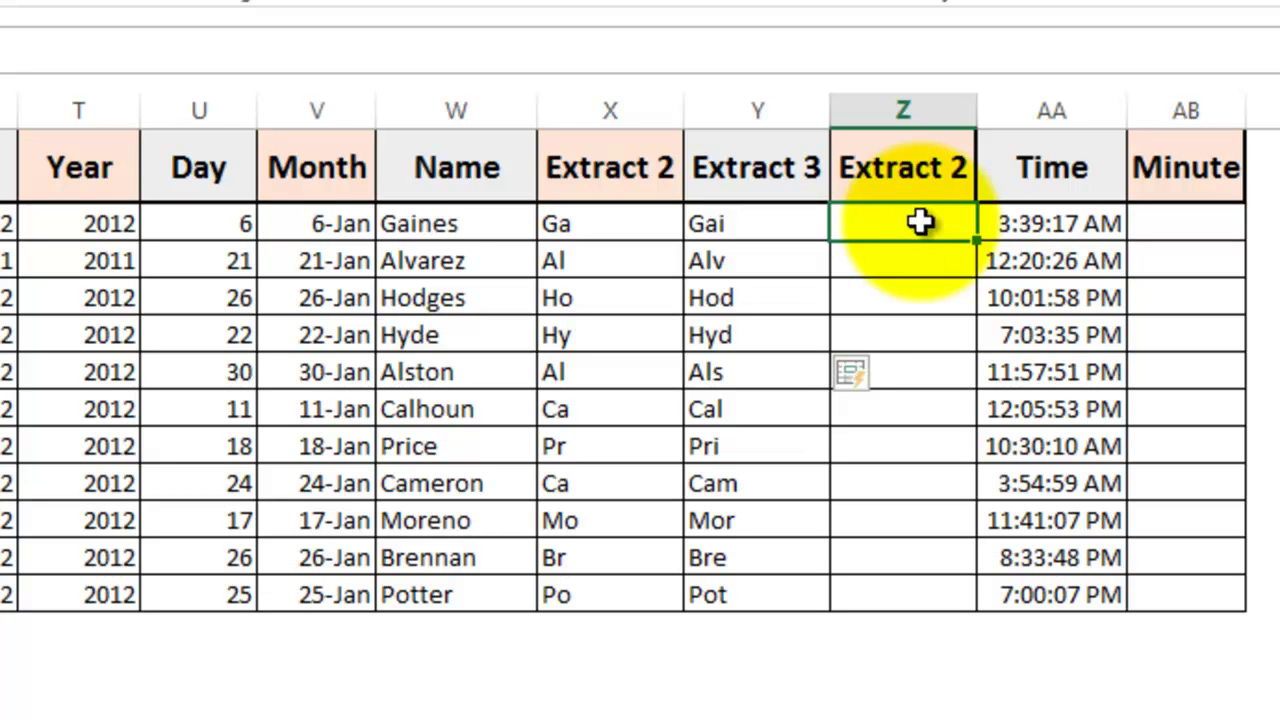
pyautogui.write('es')
pyautogui.press('Return')
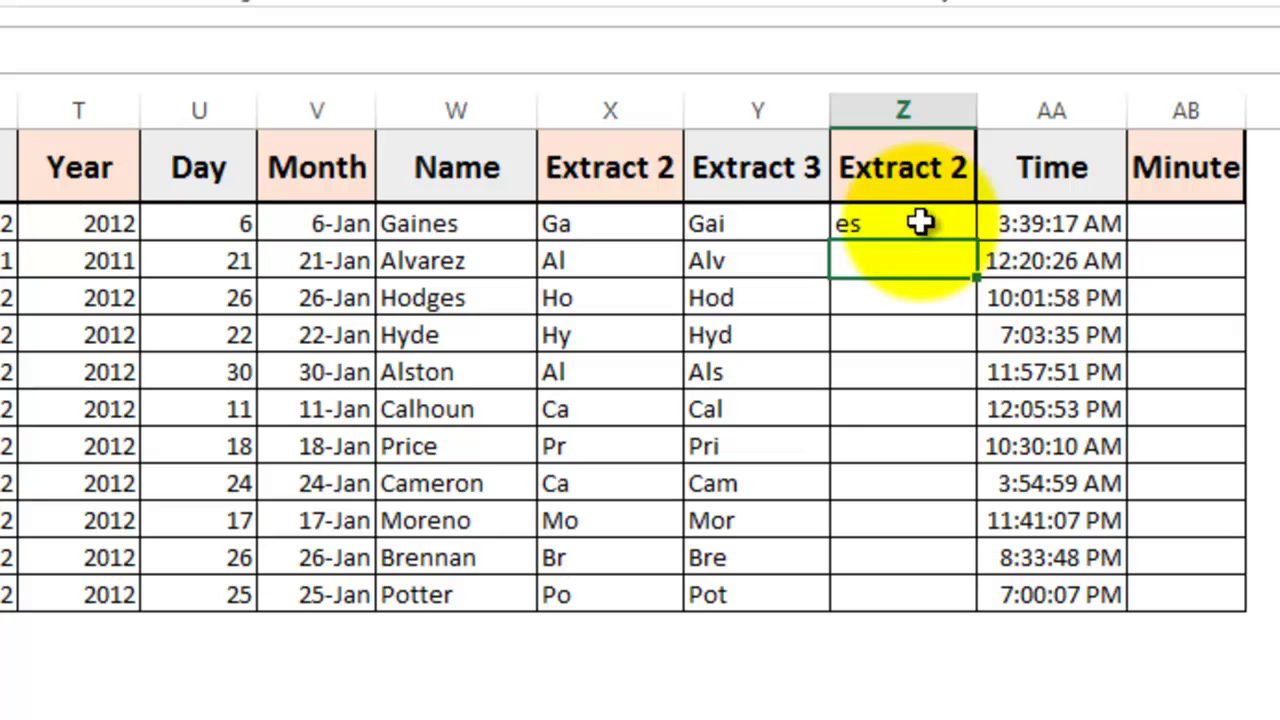
pyautogui.write('ez')
pyautogui.press('Return')
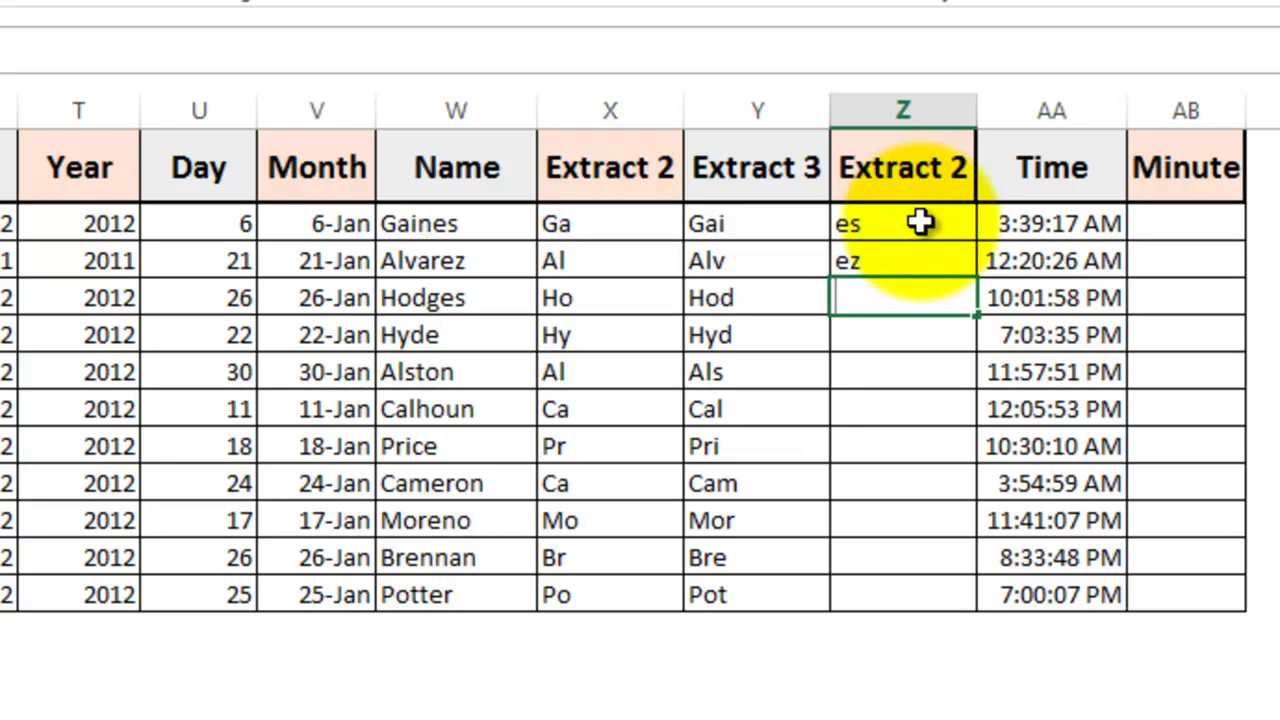
pyautogui.write('e')
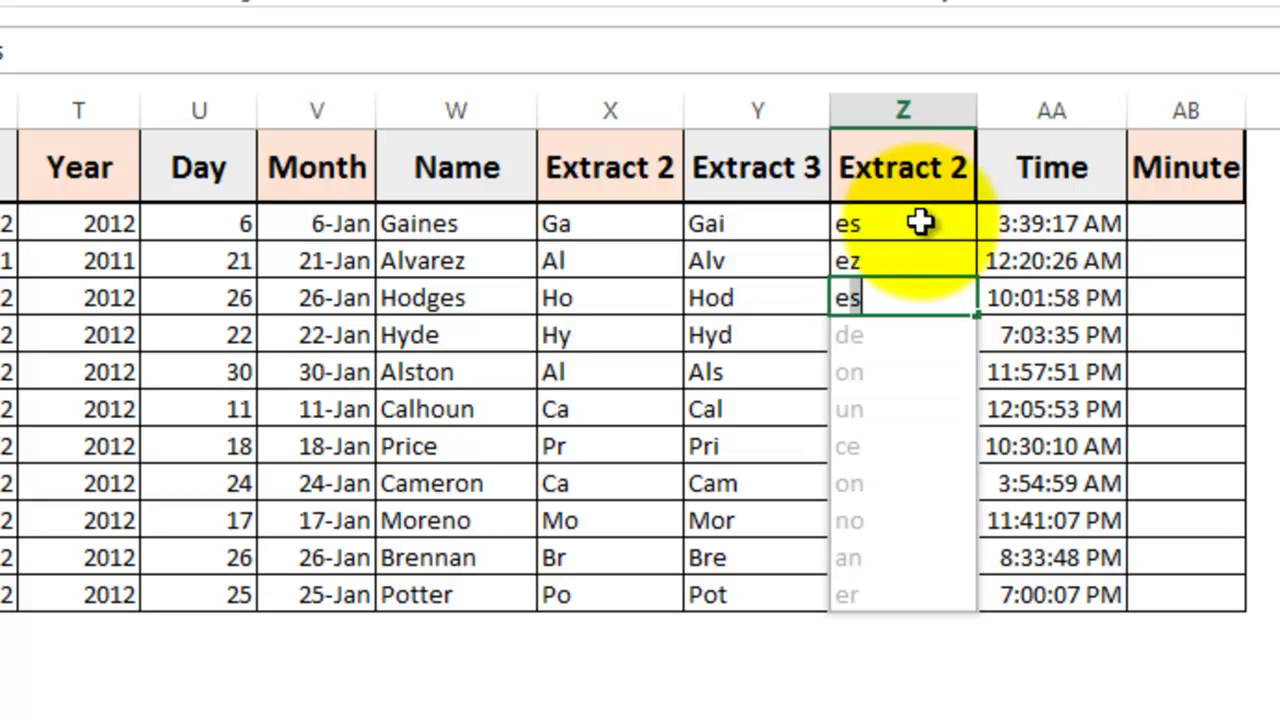
pyautogui.write('s')
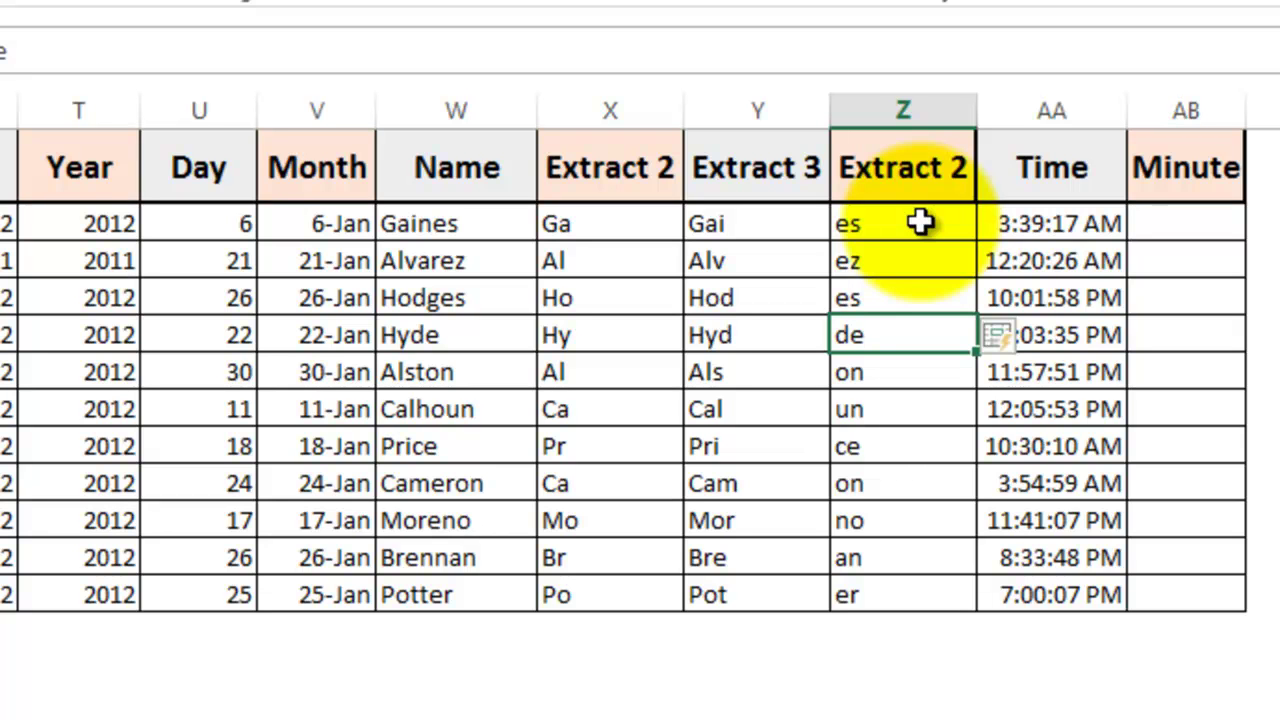
# Step: Enter 39 and 20 as Minute examples, Flash Fill the column, and check the Alvarez row
pyautogui.click(1186, 228)
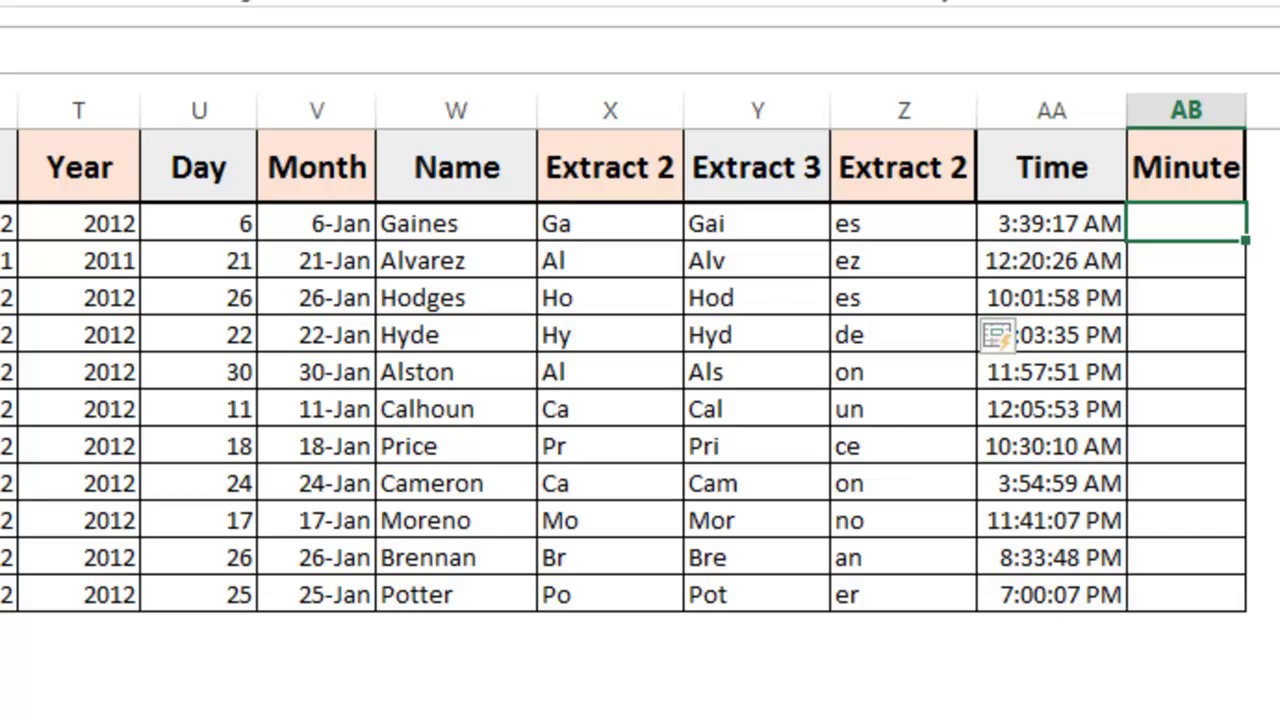
pyautogui.write('39')
pyautogui.press('Return')
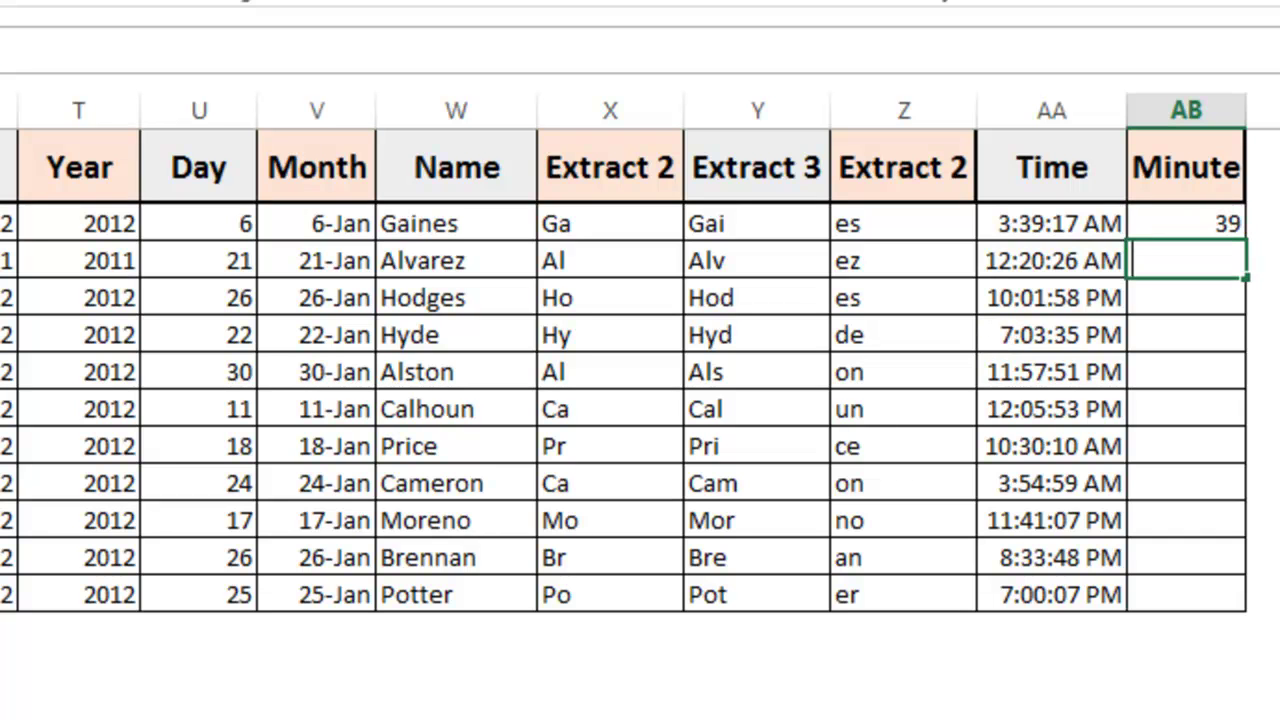
pyautogui.write('20')
pyautogui.press('Return')
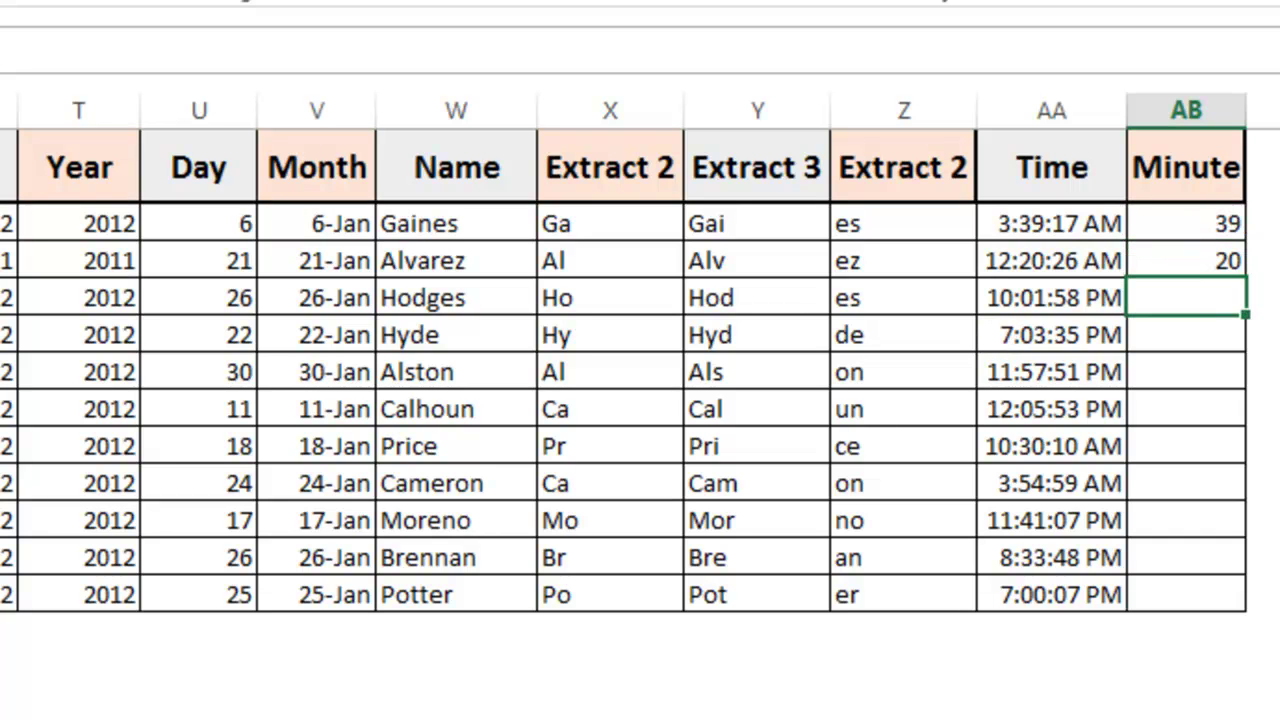
pyautogui.press('Up')
pyautogui.hotkey('ctrl', 'e')
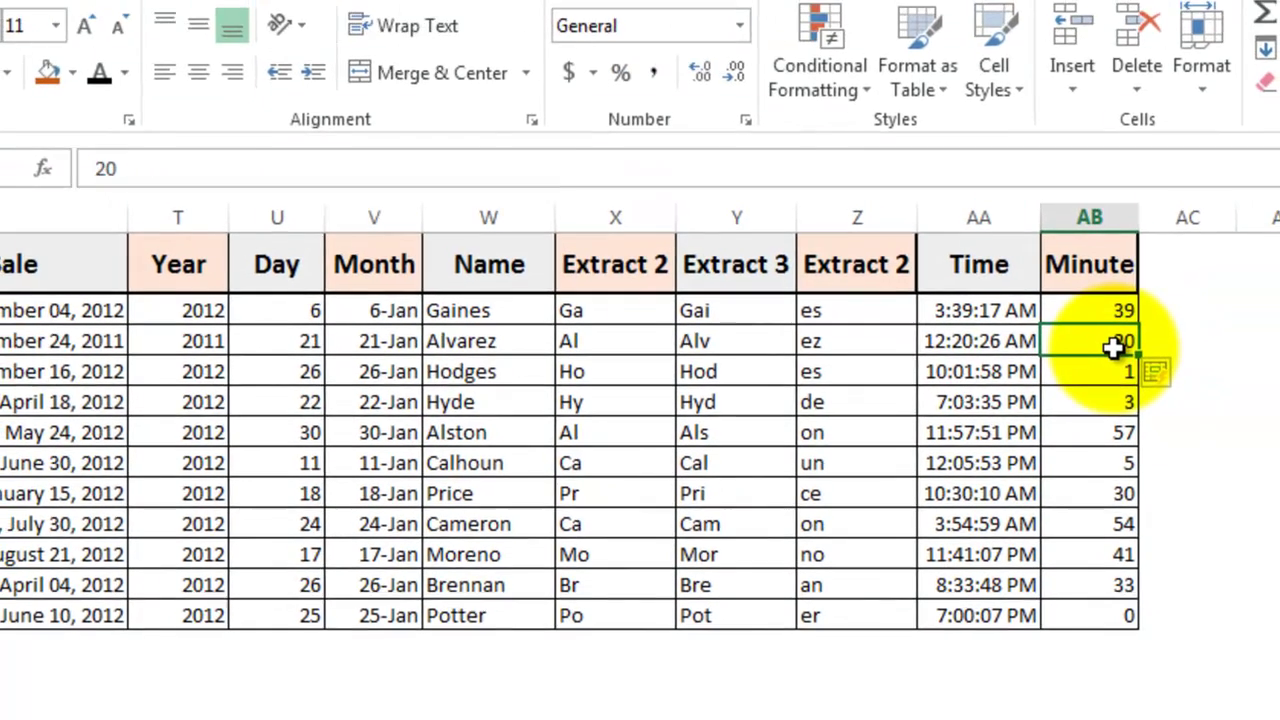
pyautogui.click(1014, 352)
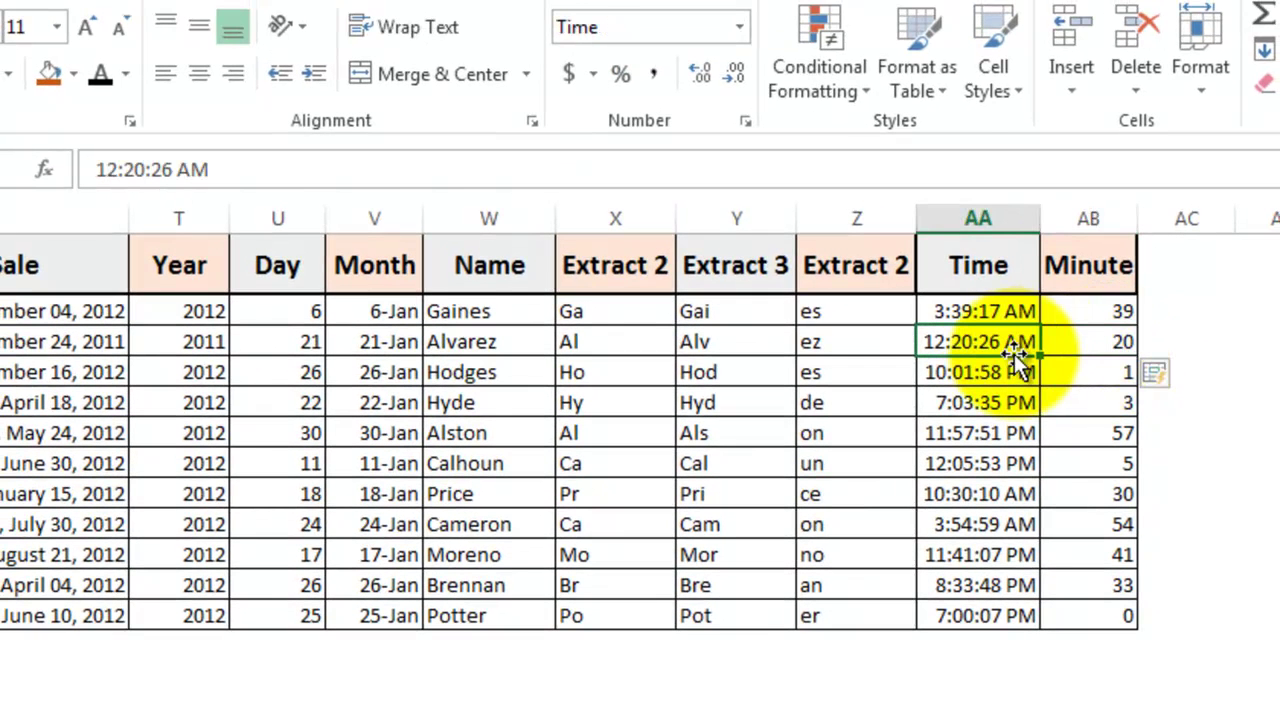
pyautogui.click(1048, 342)
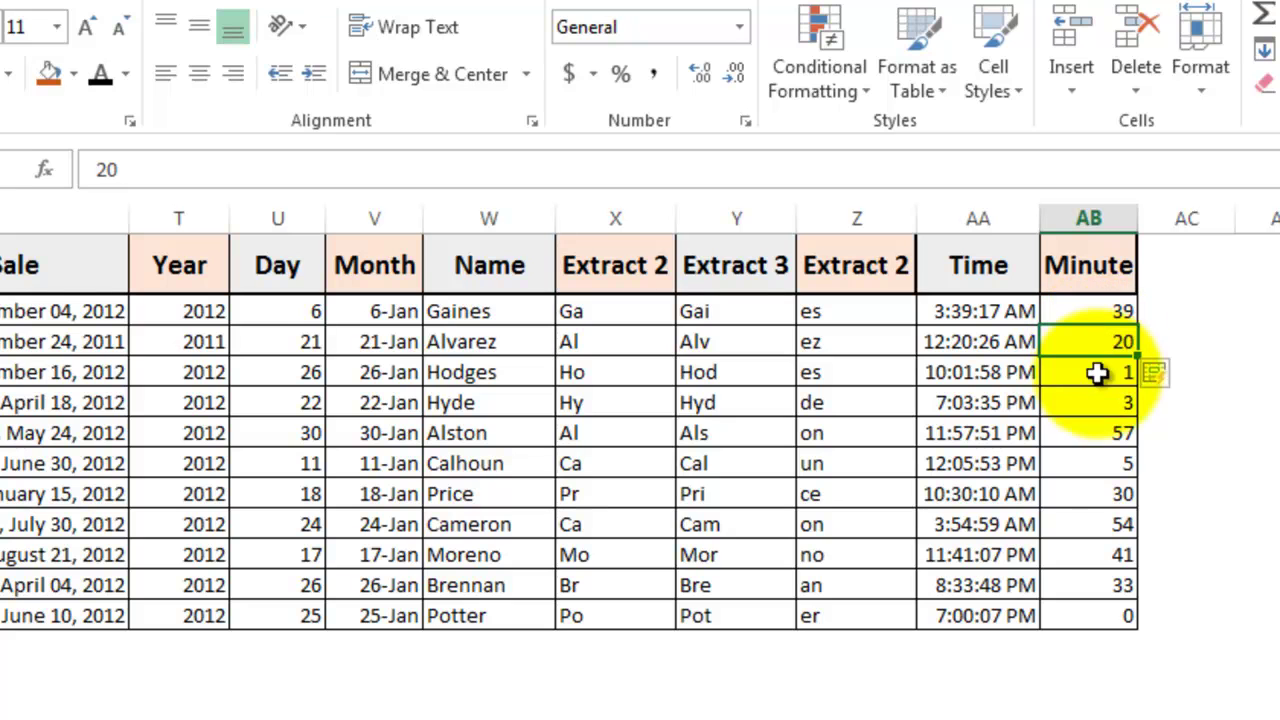